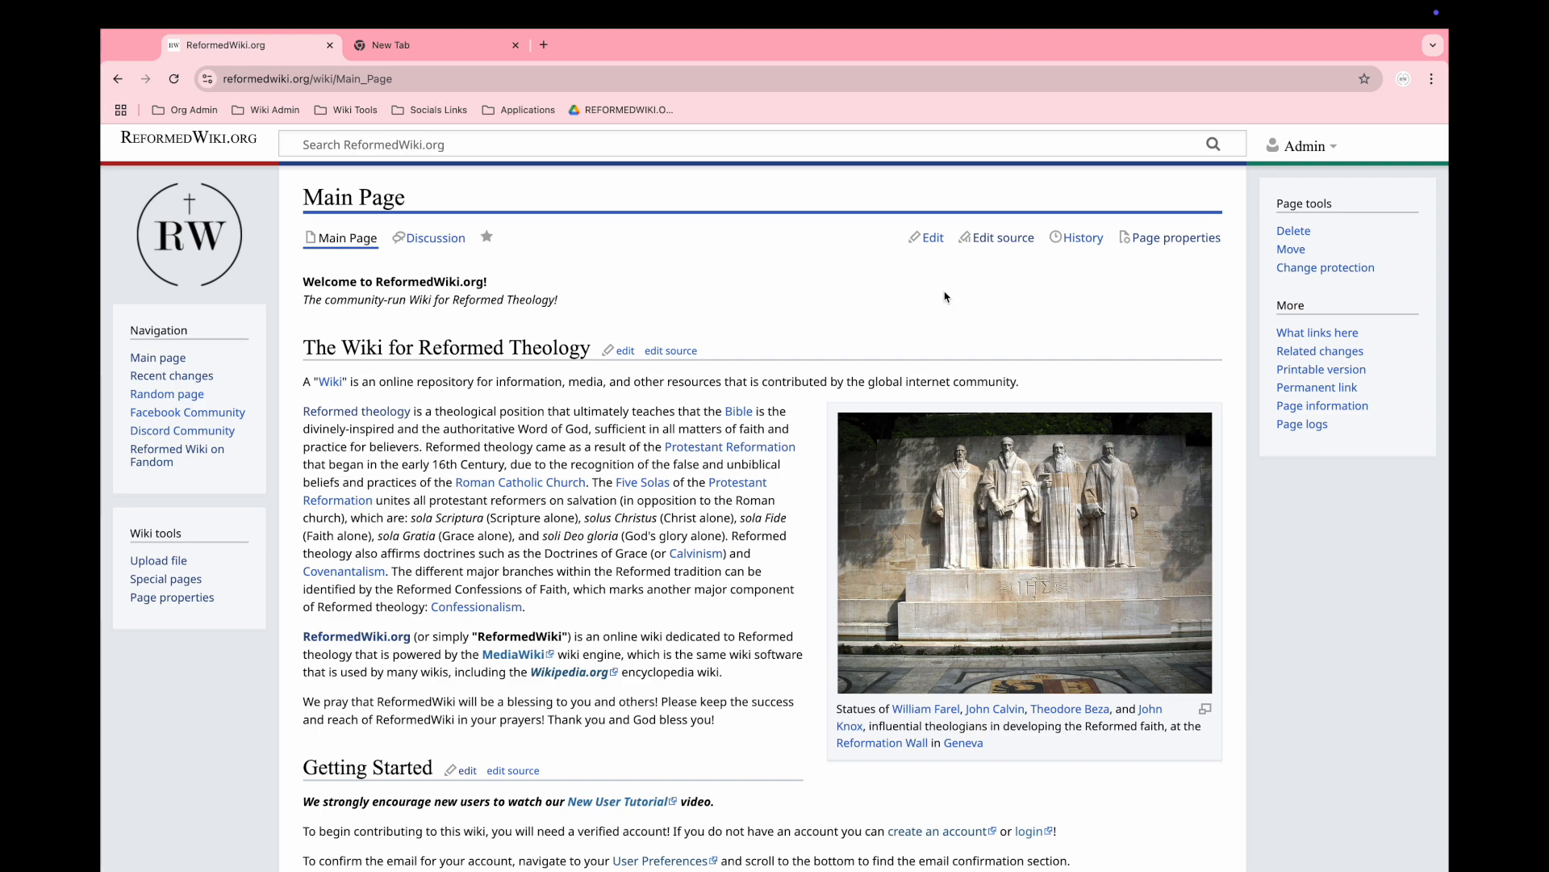
# - Switch to the Let's Church site, search it for "grape juice" and look through the media results
pyautogui.hotkey('ctrl', 'Right')
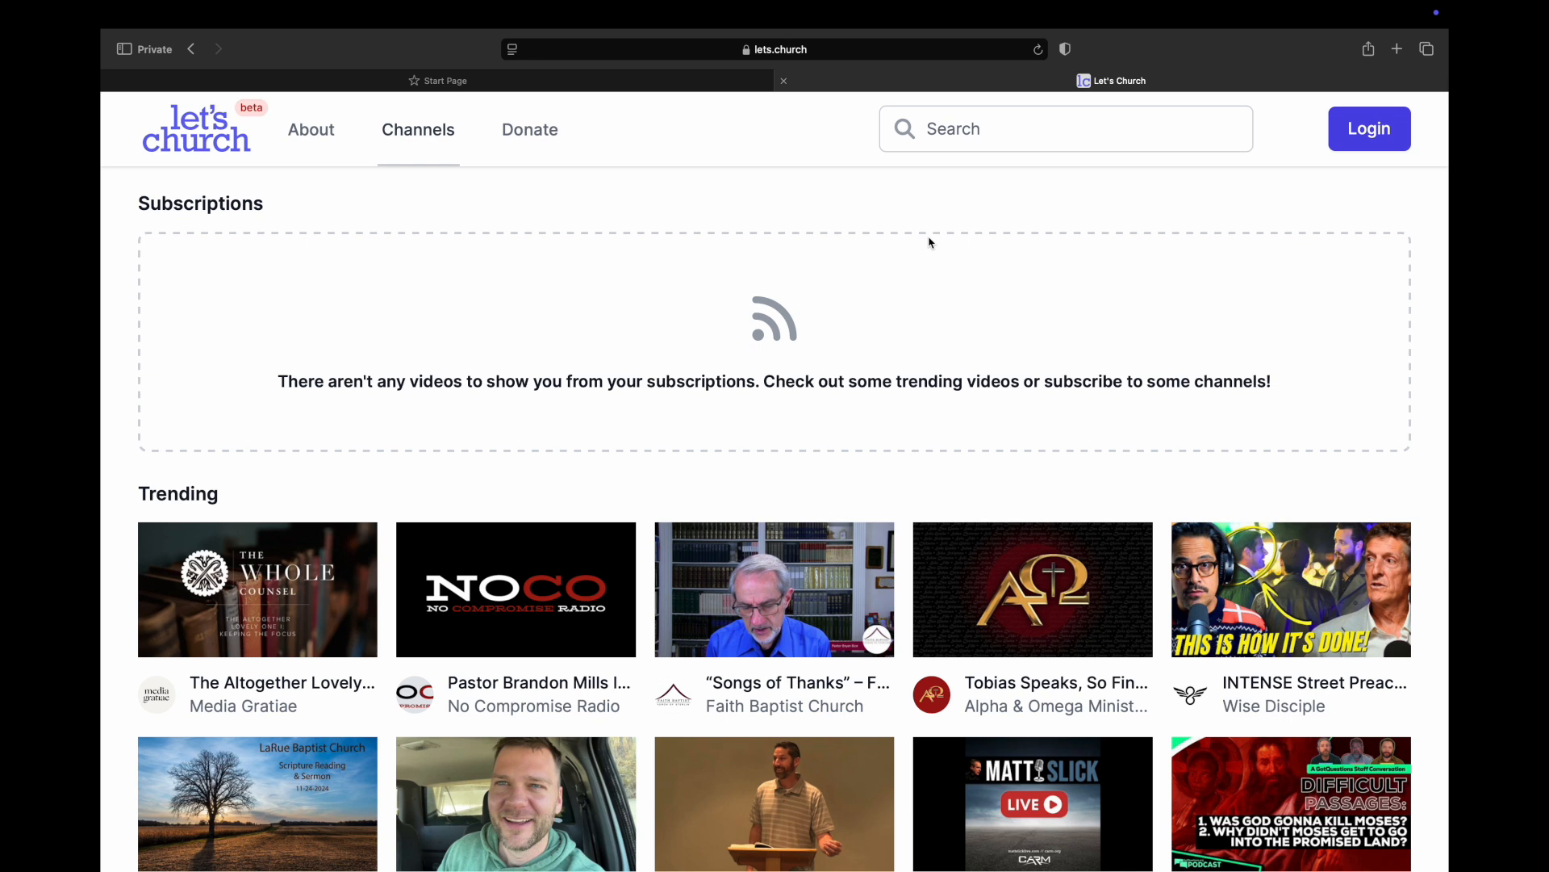
pyautogui.click(978, 136)
pyautogui.write('grap')
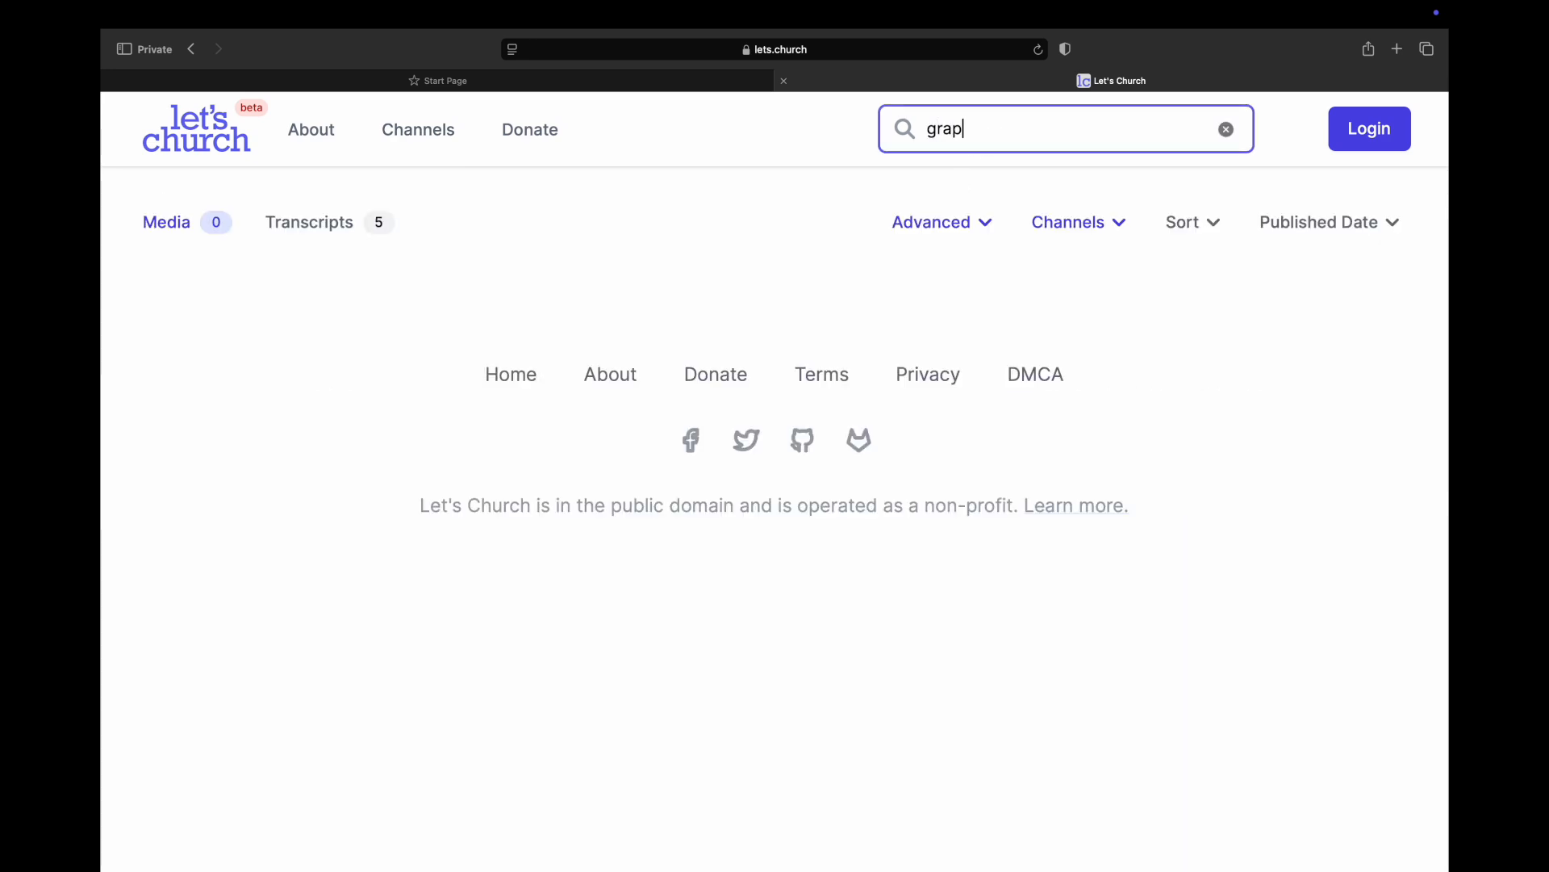
pyautogui.write('e juice')
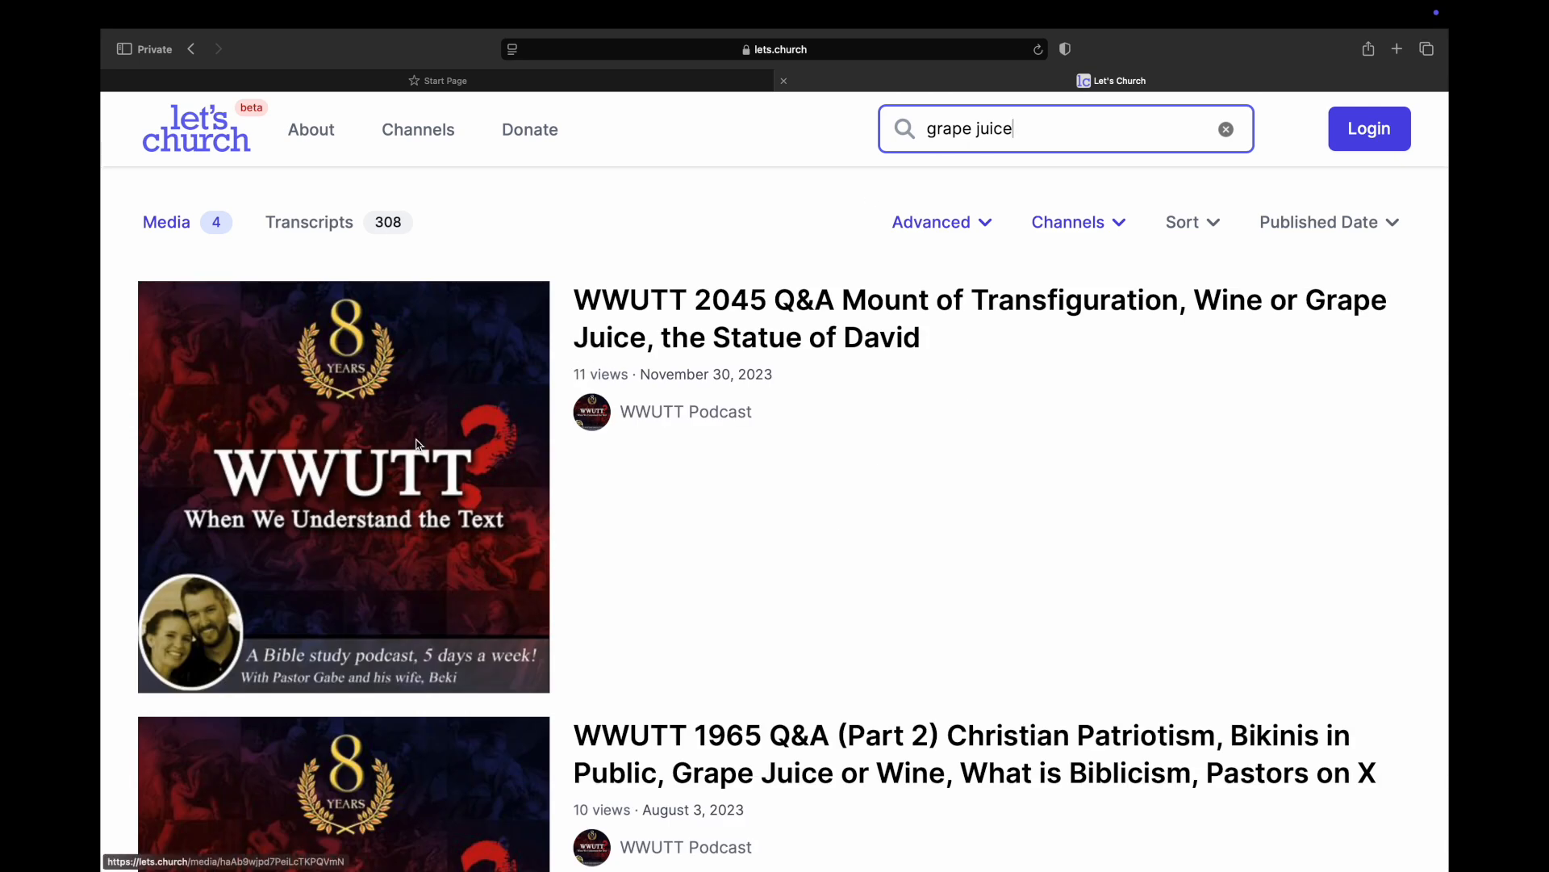
pyautogui.scroll(-9, 772, 503)
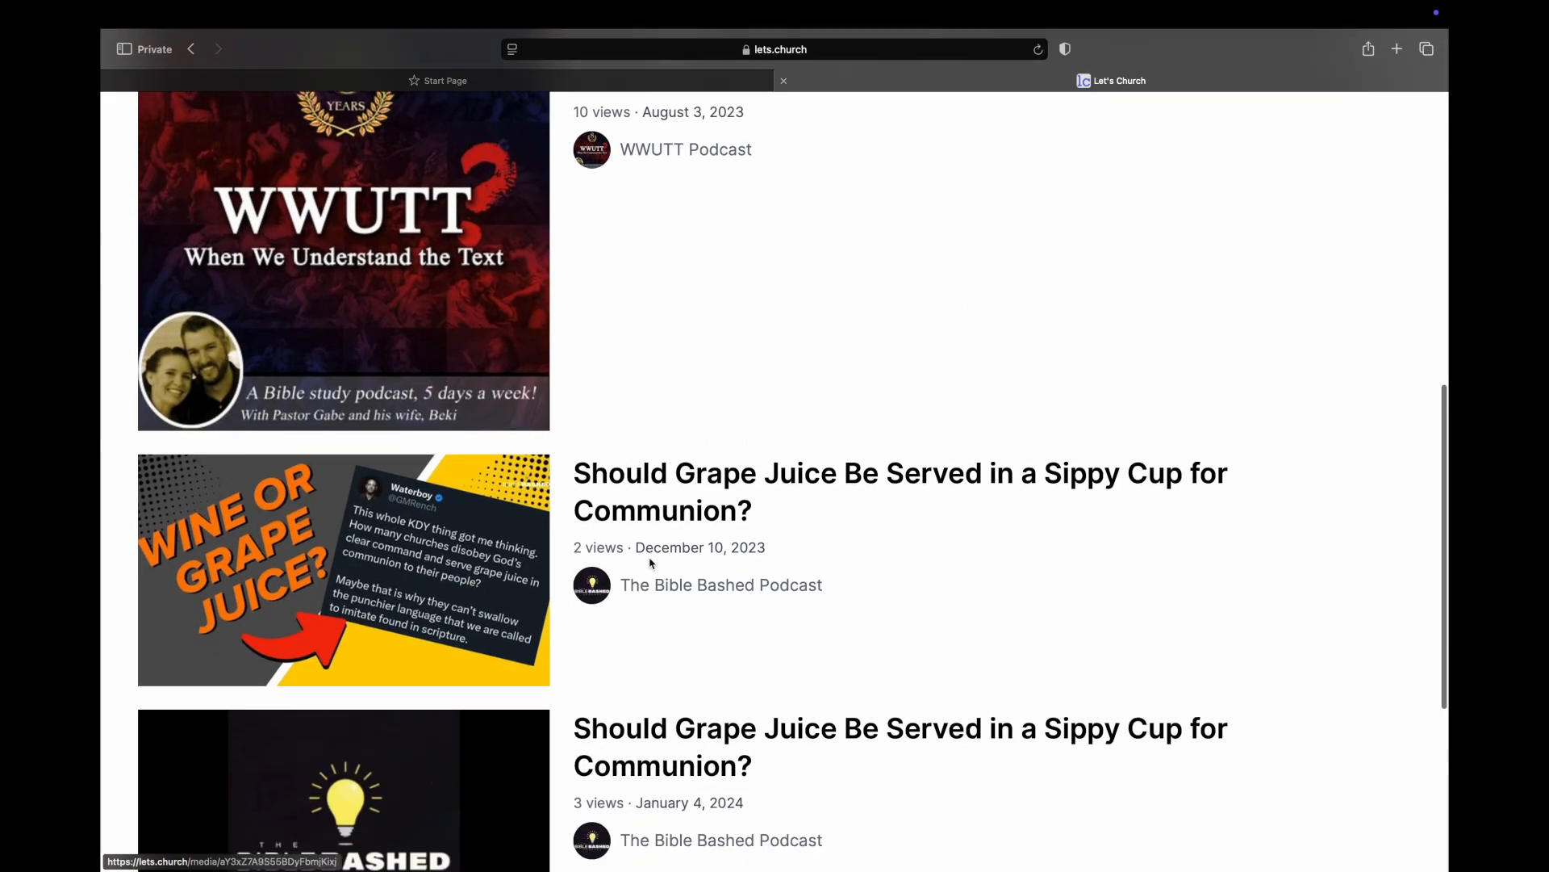
pyautogui.scroll(9, 652, 562)
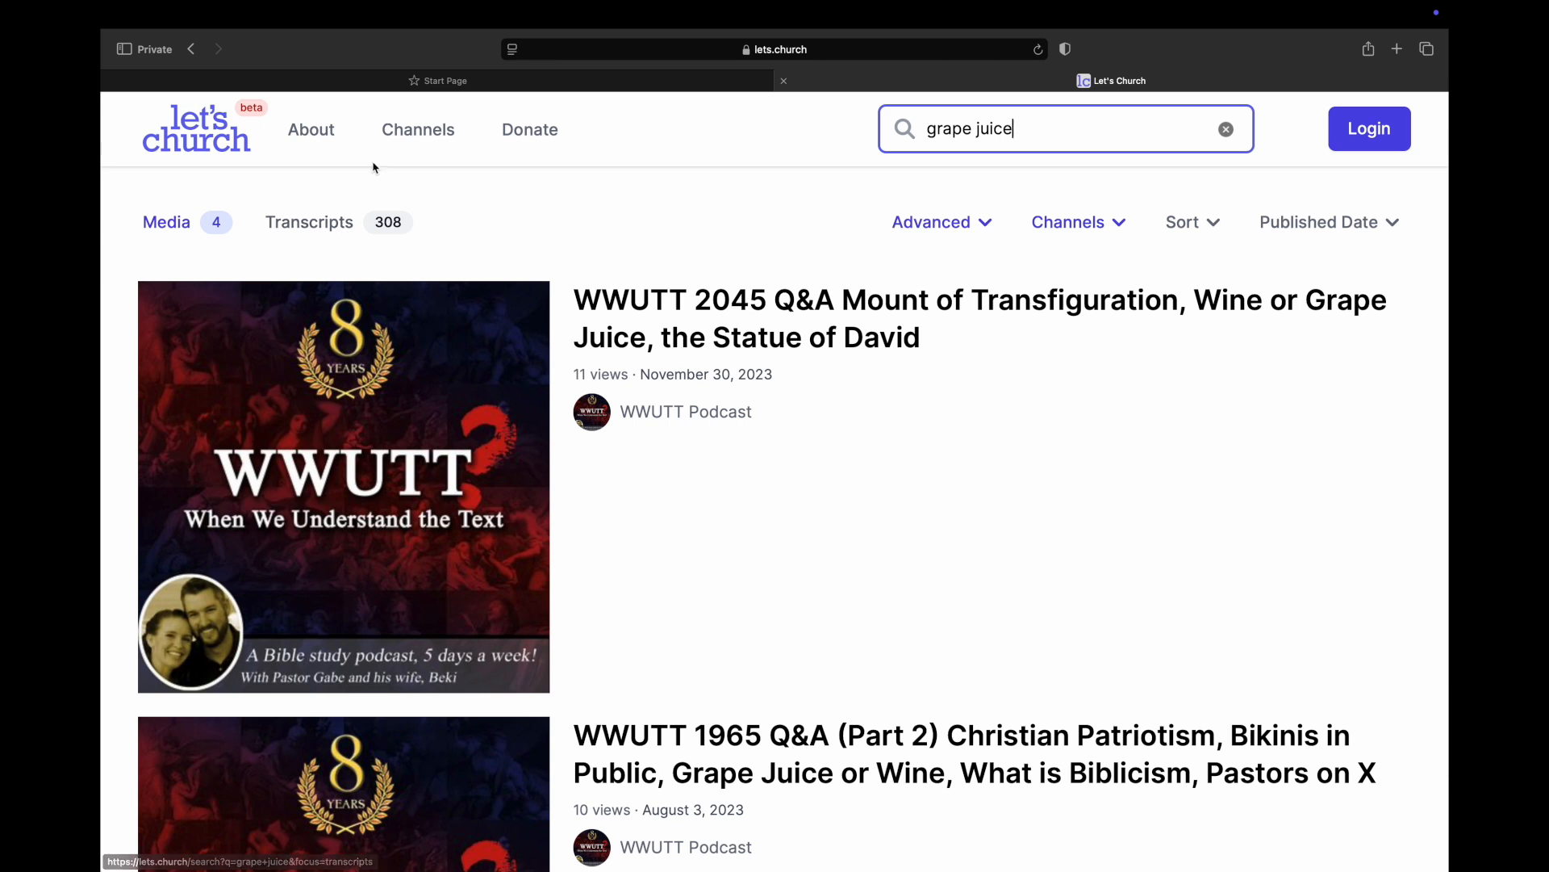
# - View the alphabetical list of channels and return to the site's home page
pyautogui.click(418, 144)
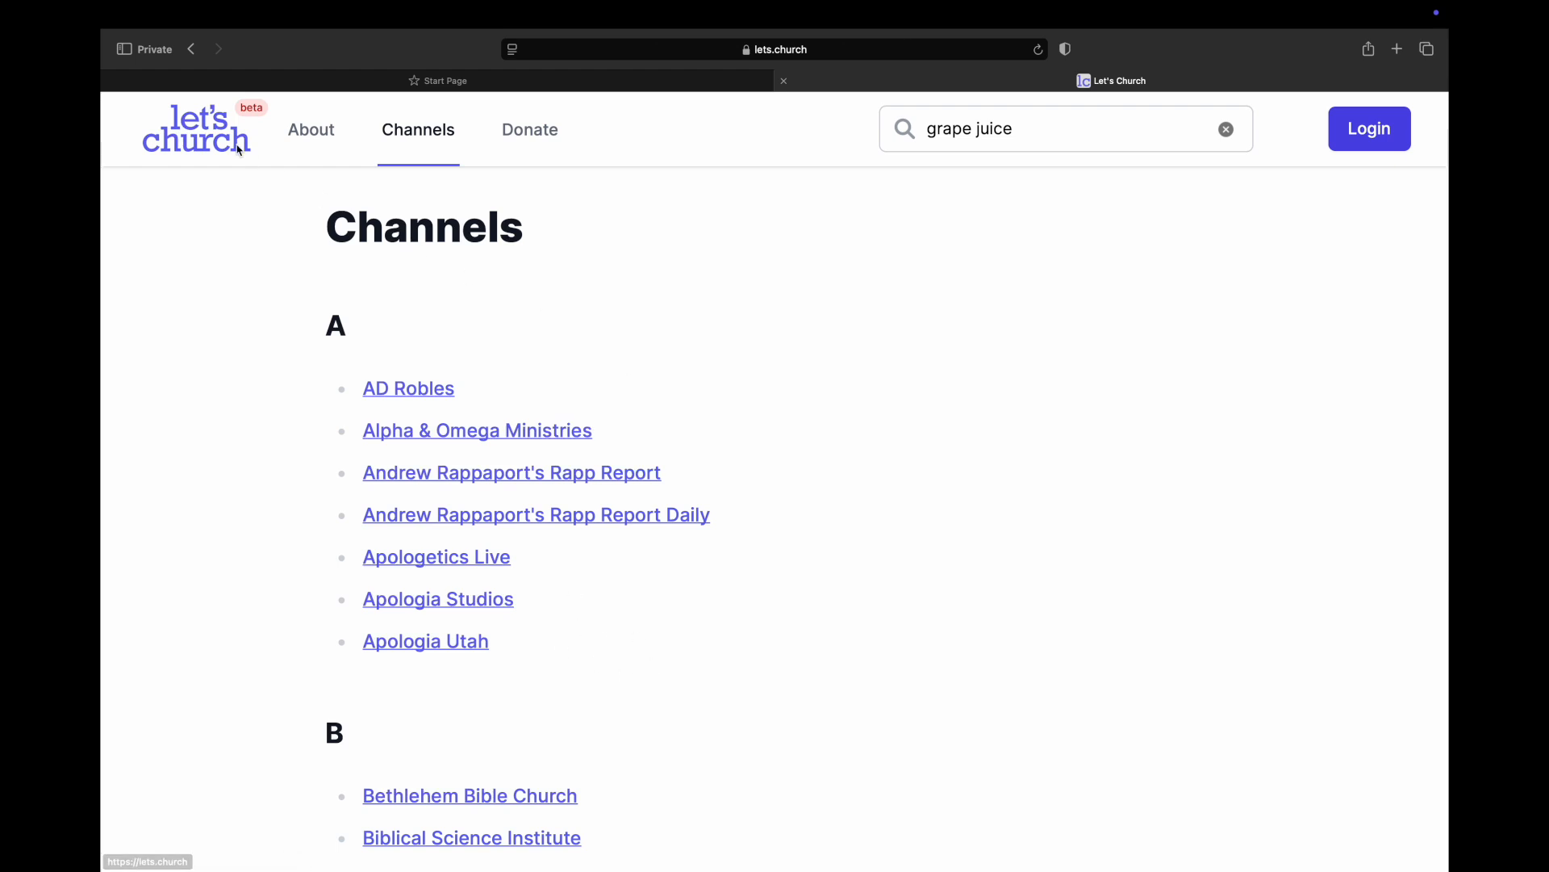
pyautogui.click(203, 139)
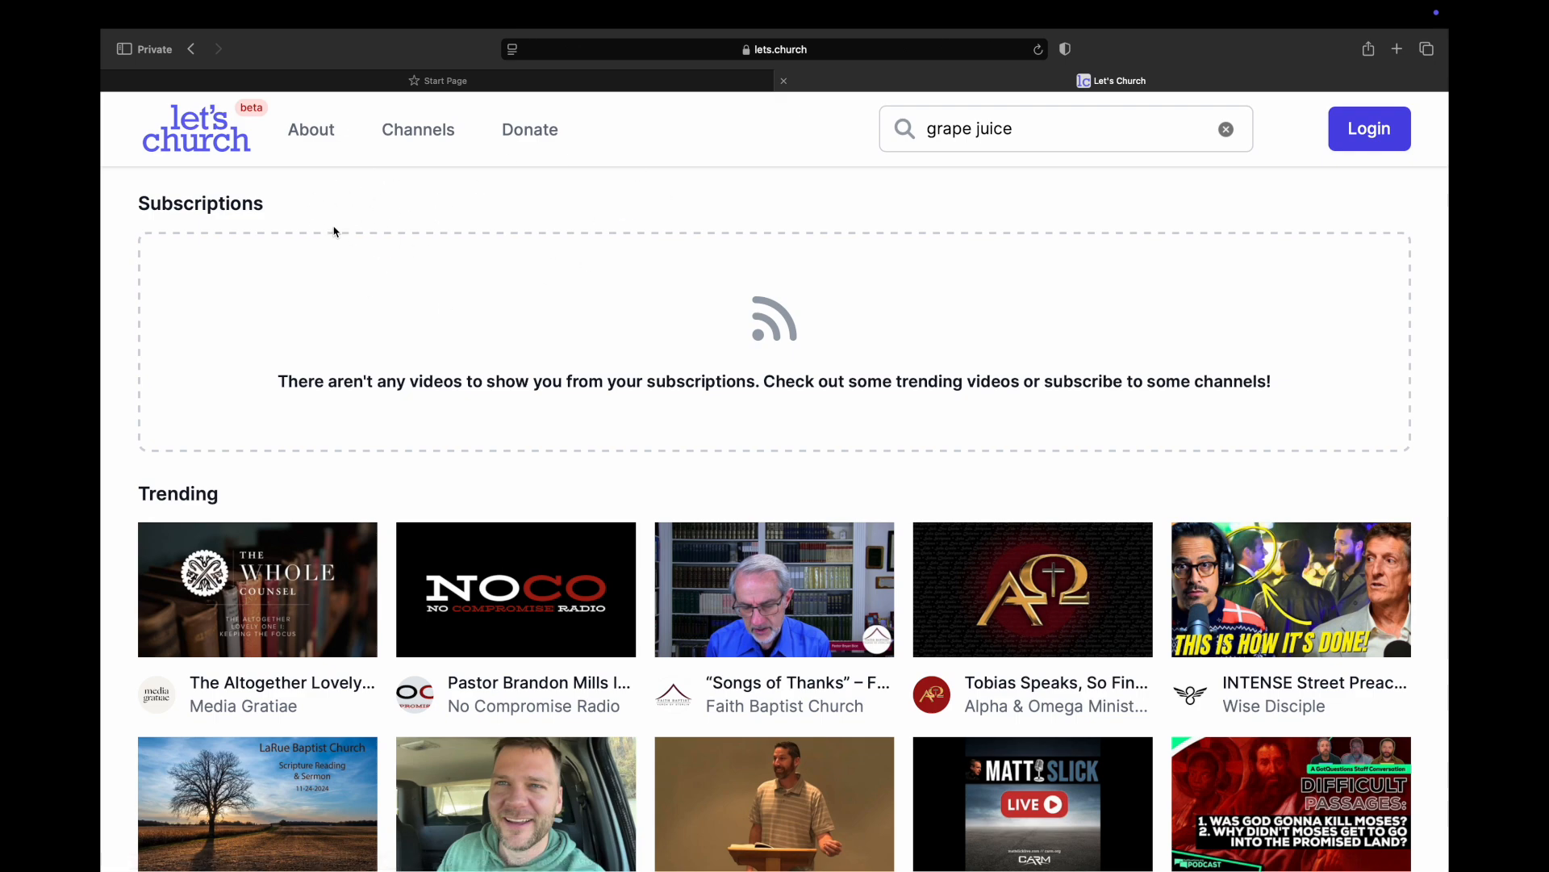
# - Switch back to ReformedWiki.org, search the wiki for "Let's Church" and open the creation form for the missing page
pyautogui.hotkey('ctrl', 'Left')
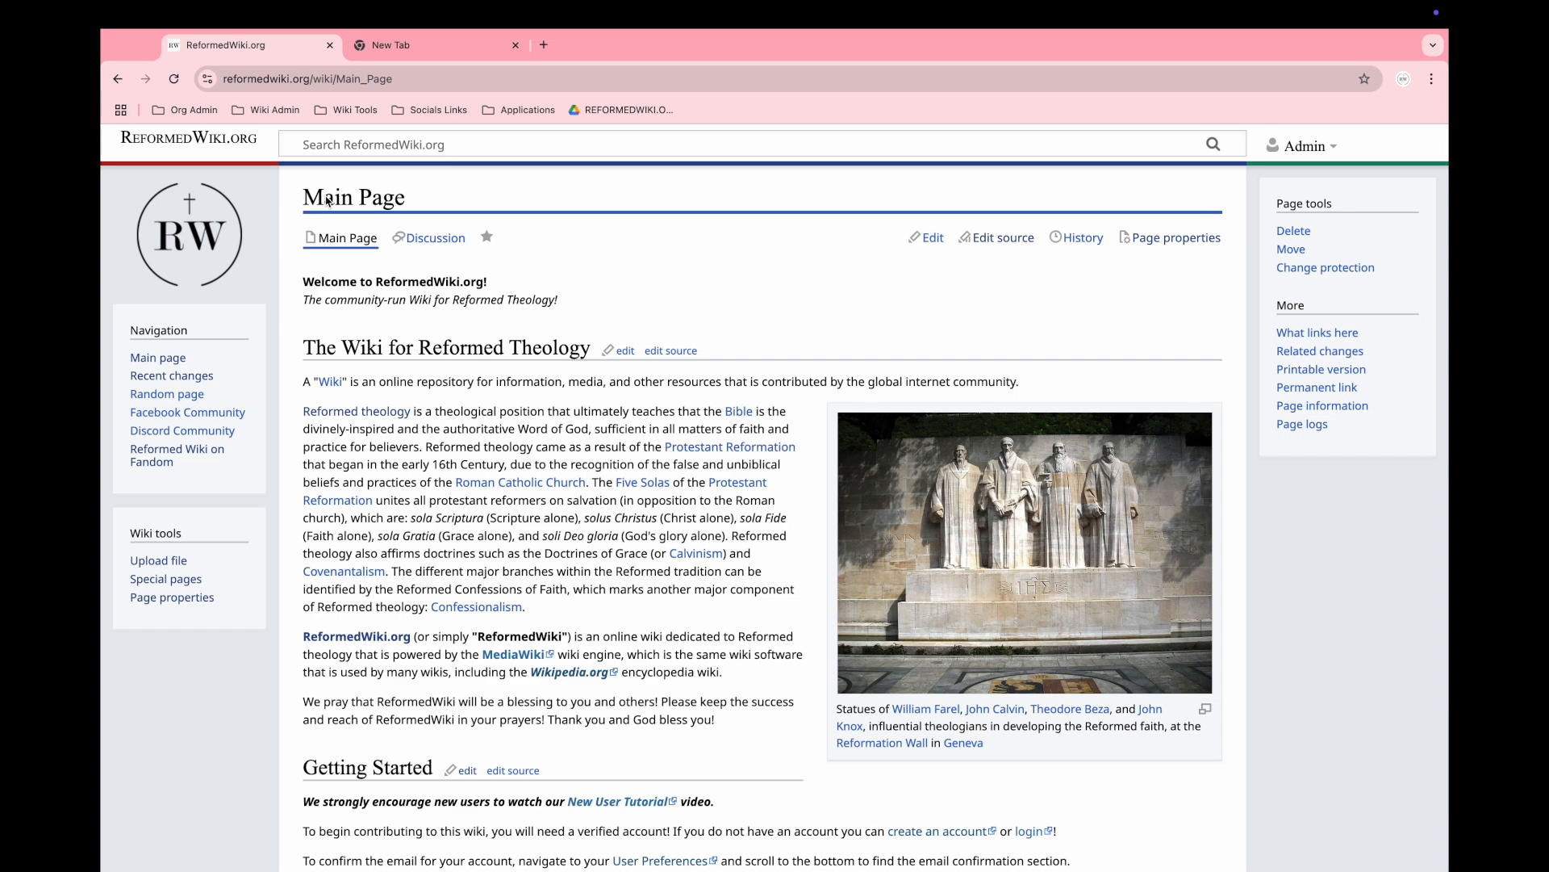
pyautogui.press('super+equal')
pyautogui.press('super+equal')
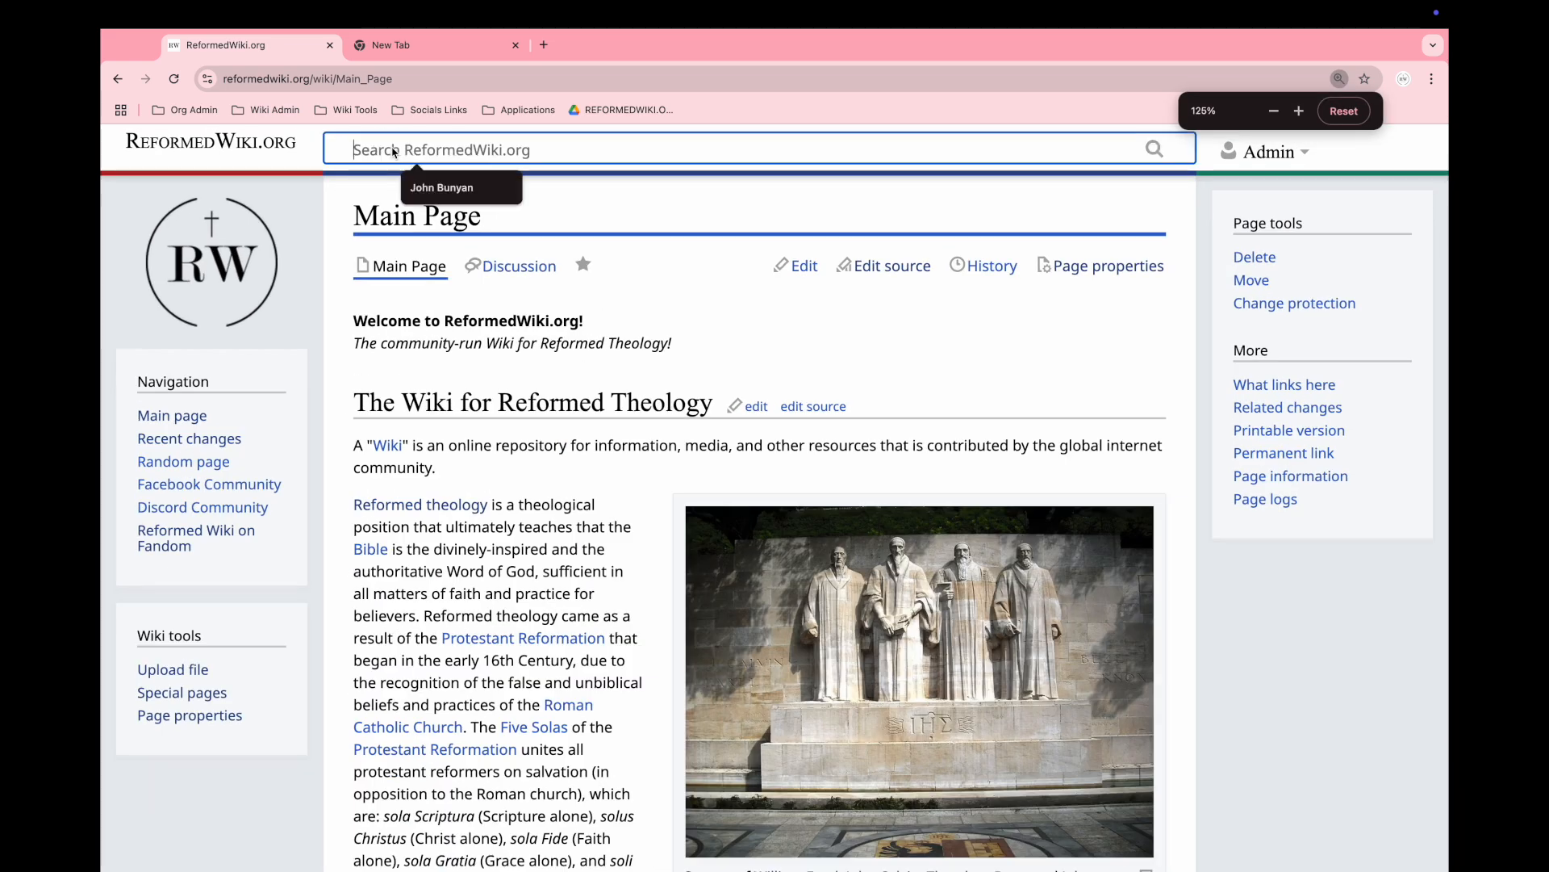
pyautogui.write("Let'")
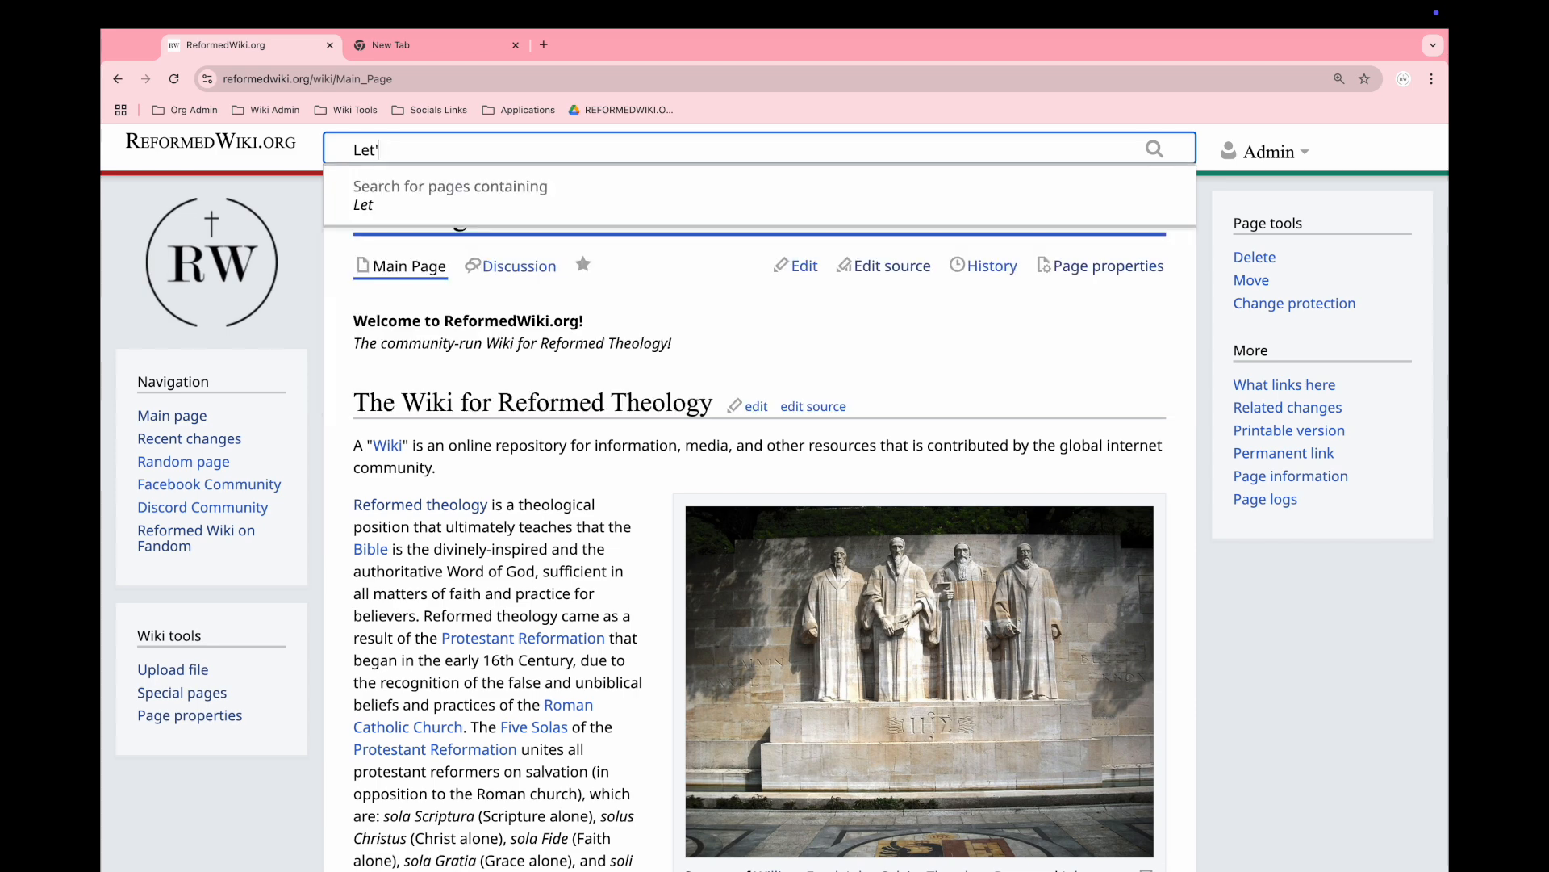
pyautogui.write('s Church')
pyautogui.press('Return')
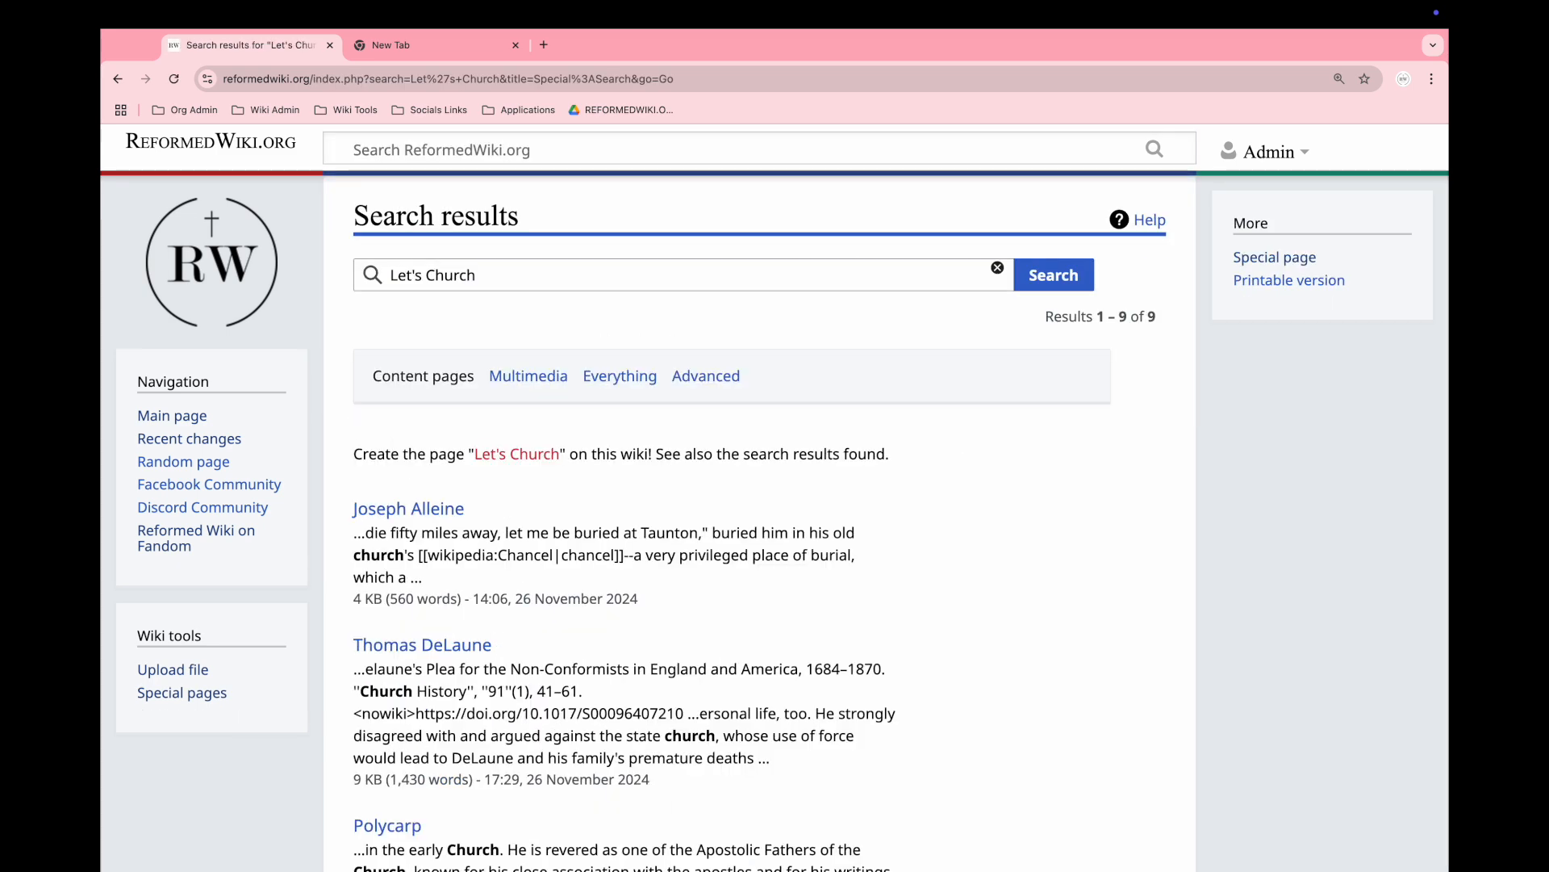
pyautogui.click(517, 461)
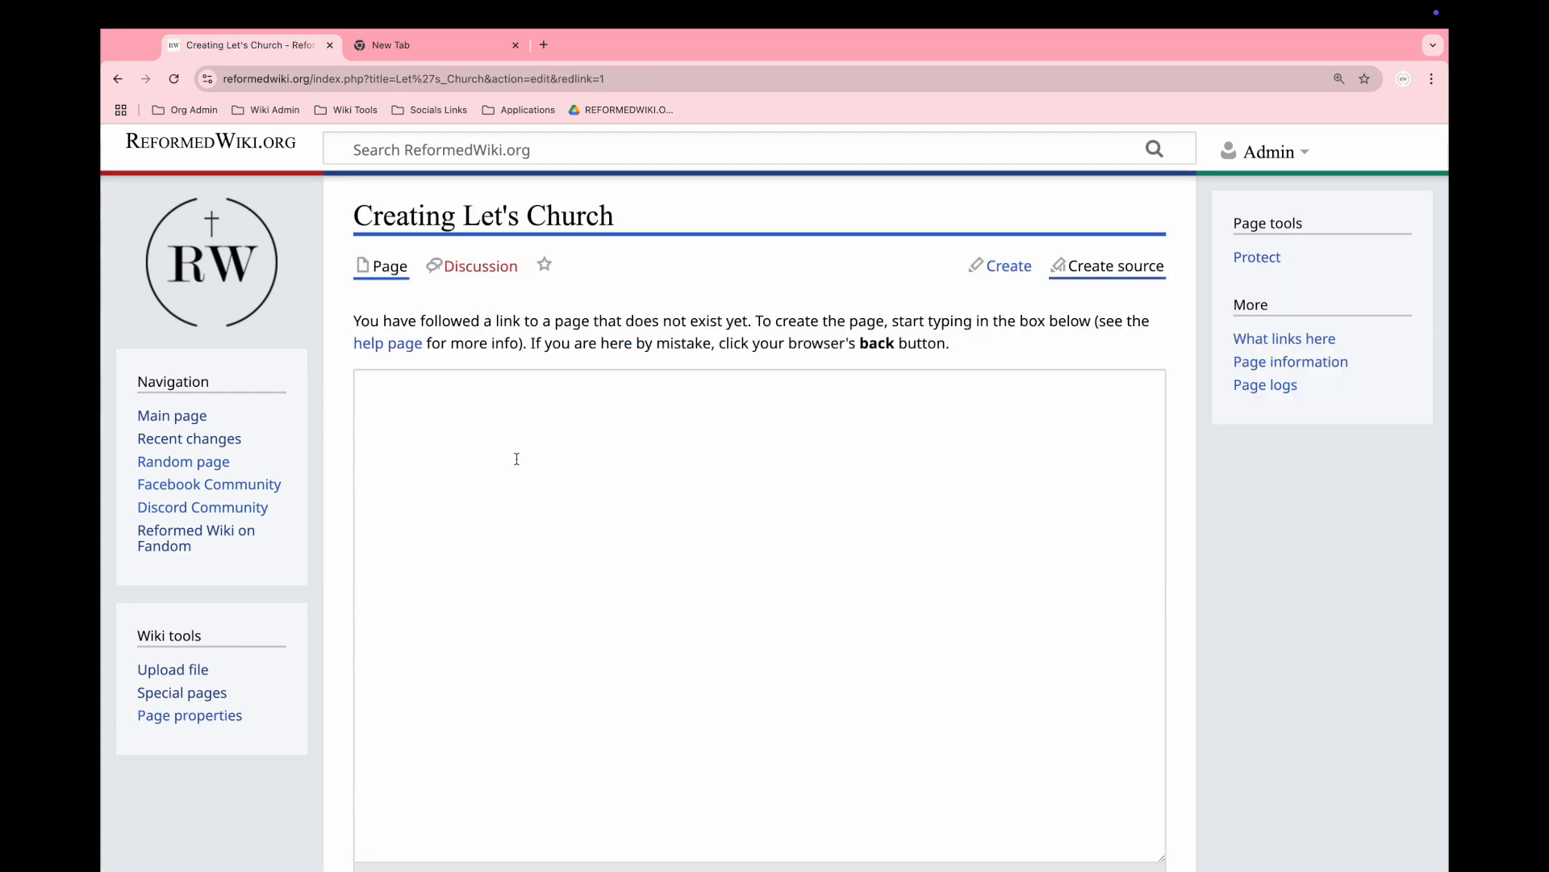
pyautogui.click(327, 78)
pyautogui.moveTo(326, 79); pyautogui.dragTo(749, 108)
pyautogui.press('BackSpace')
pyautogui.press('BackSpace')
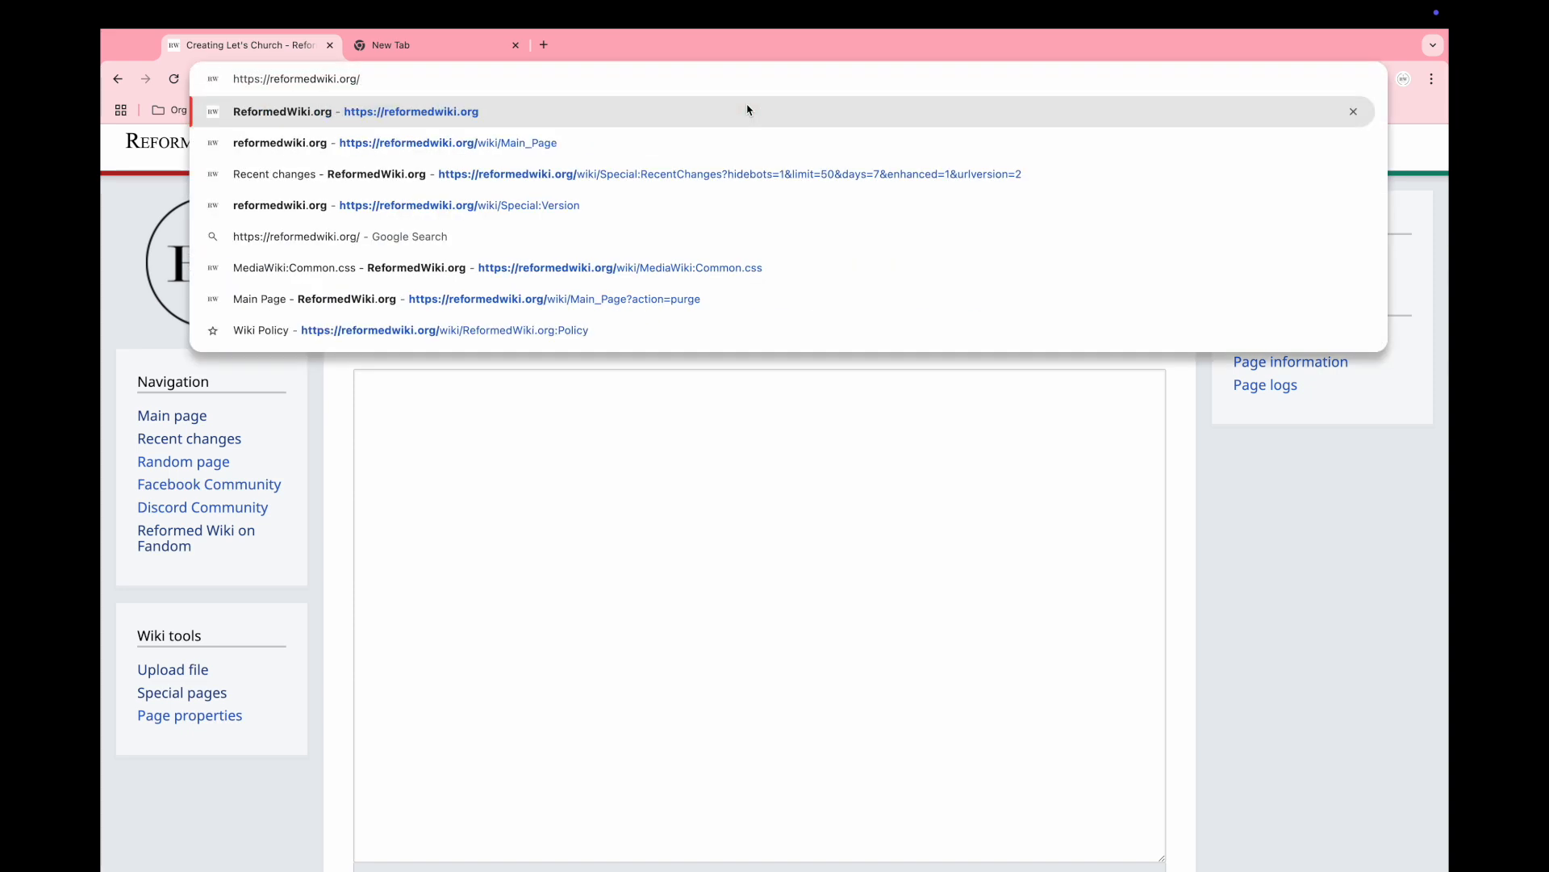
pyautogui.write('wiki/')
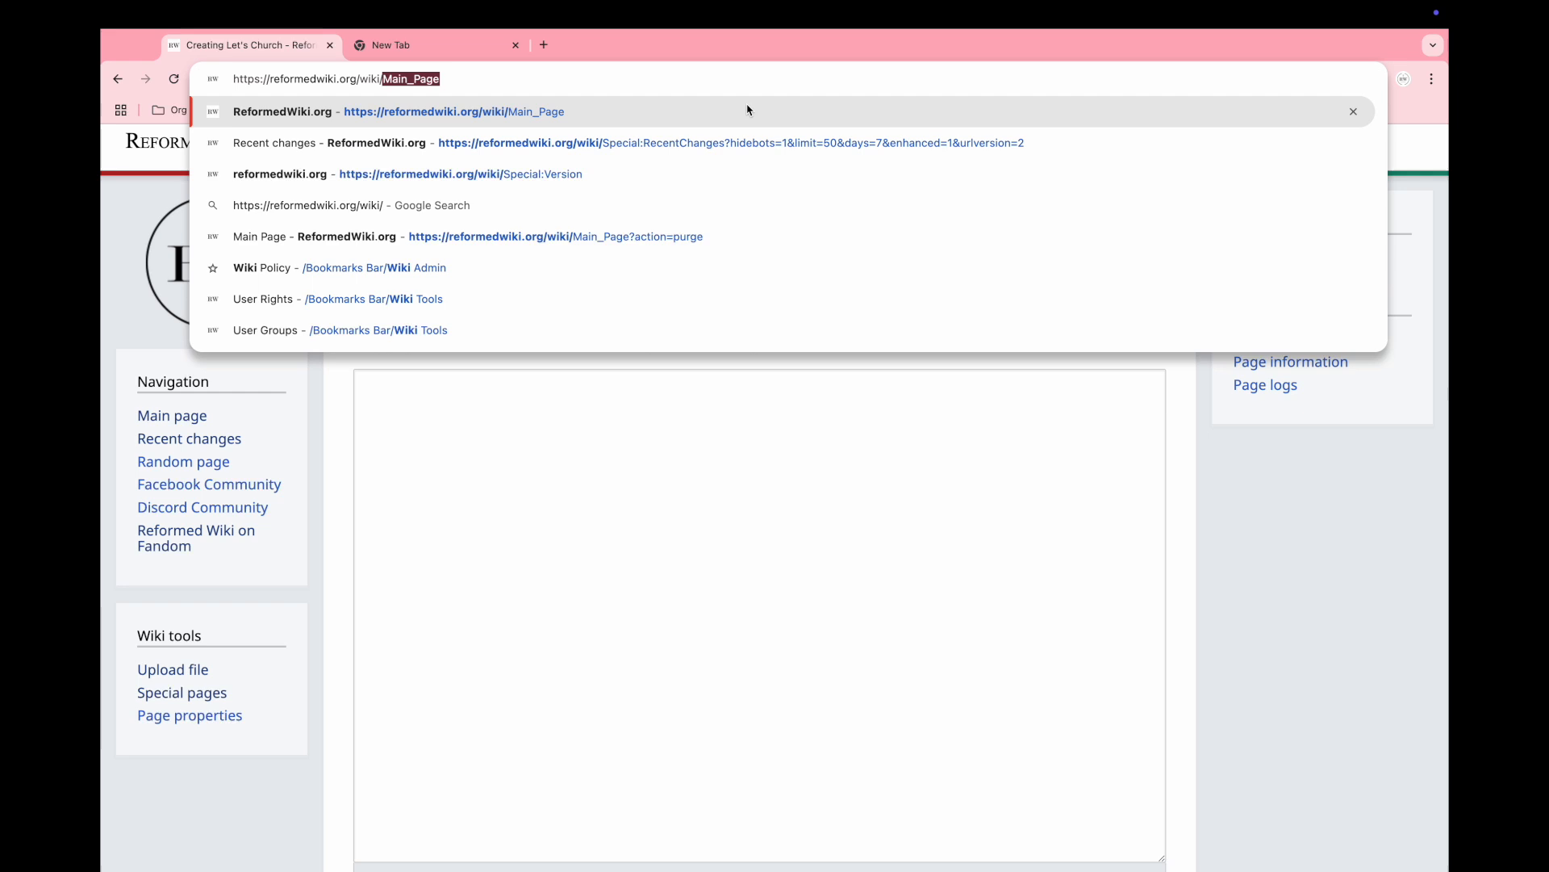
pyautogui.write("Let's")
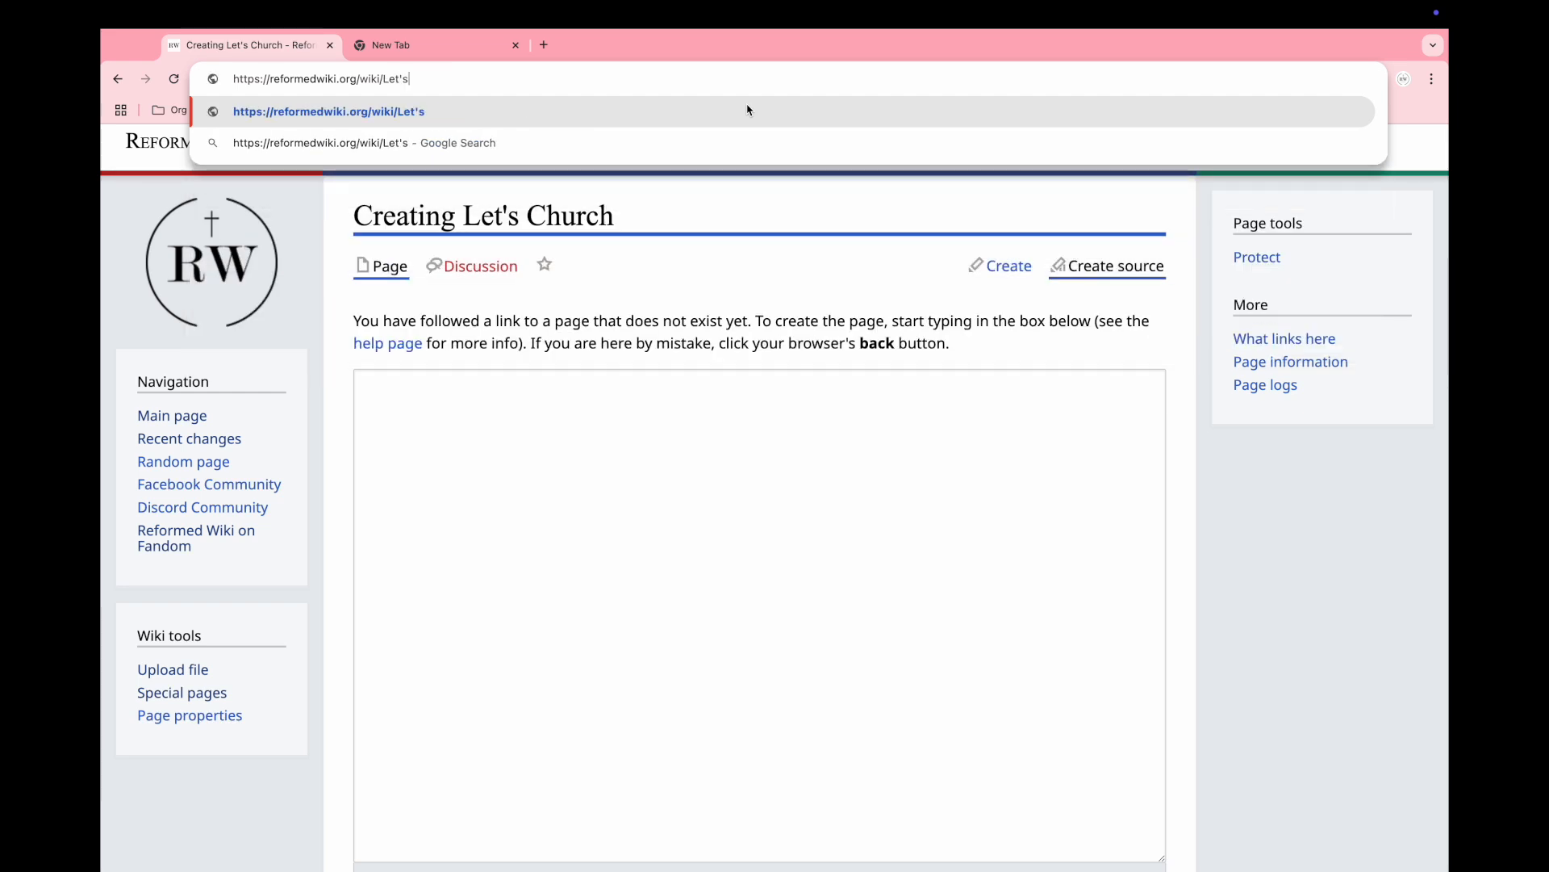
pyautogui.write('_Churc')
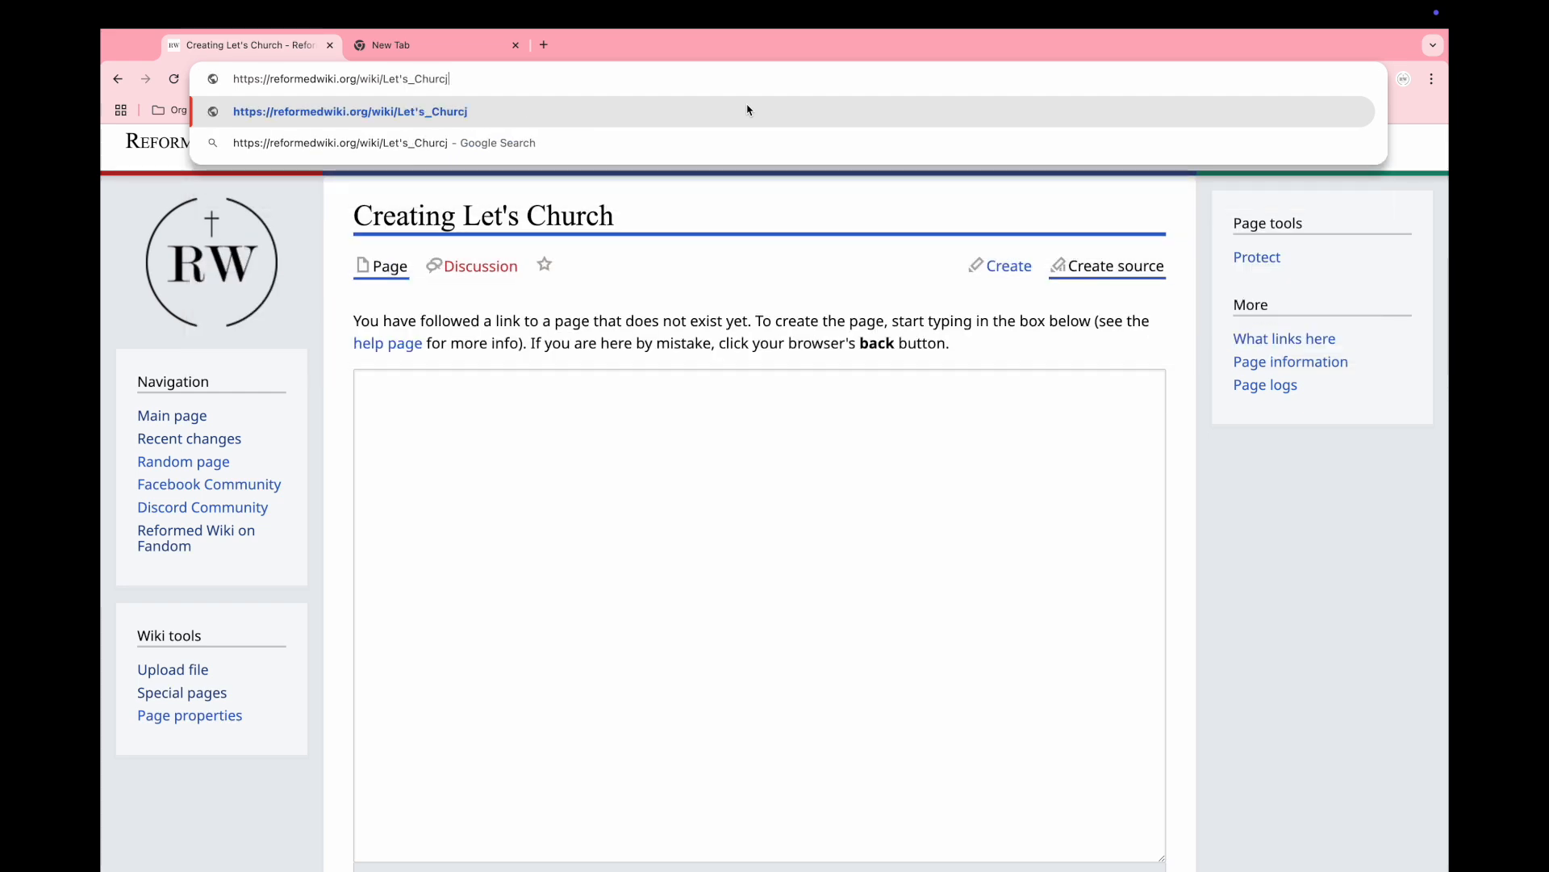
pyautogui.write('h')
pyautogui.press('Return')
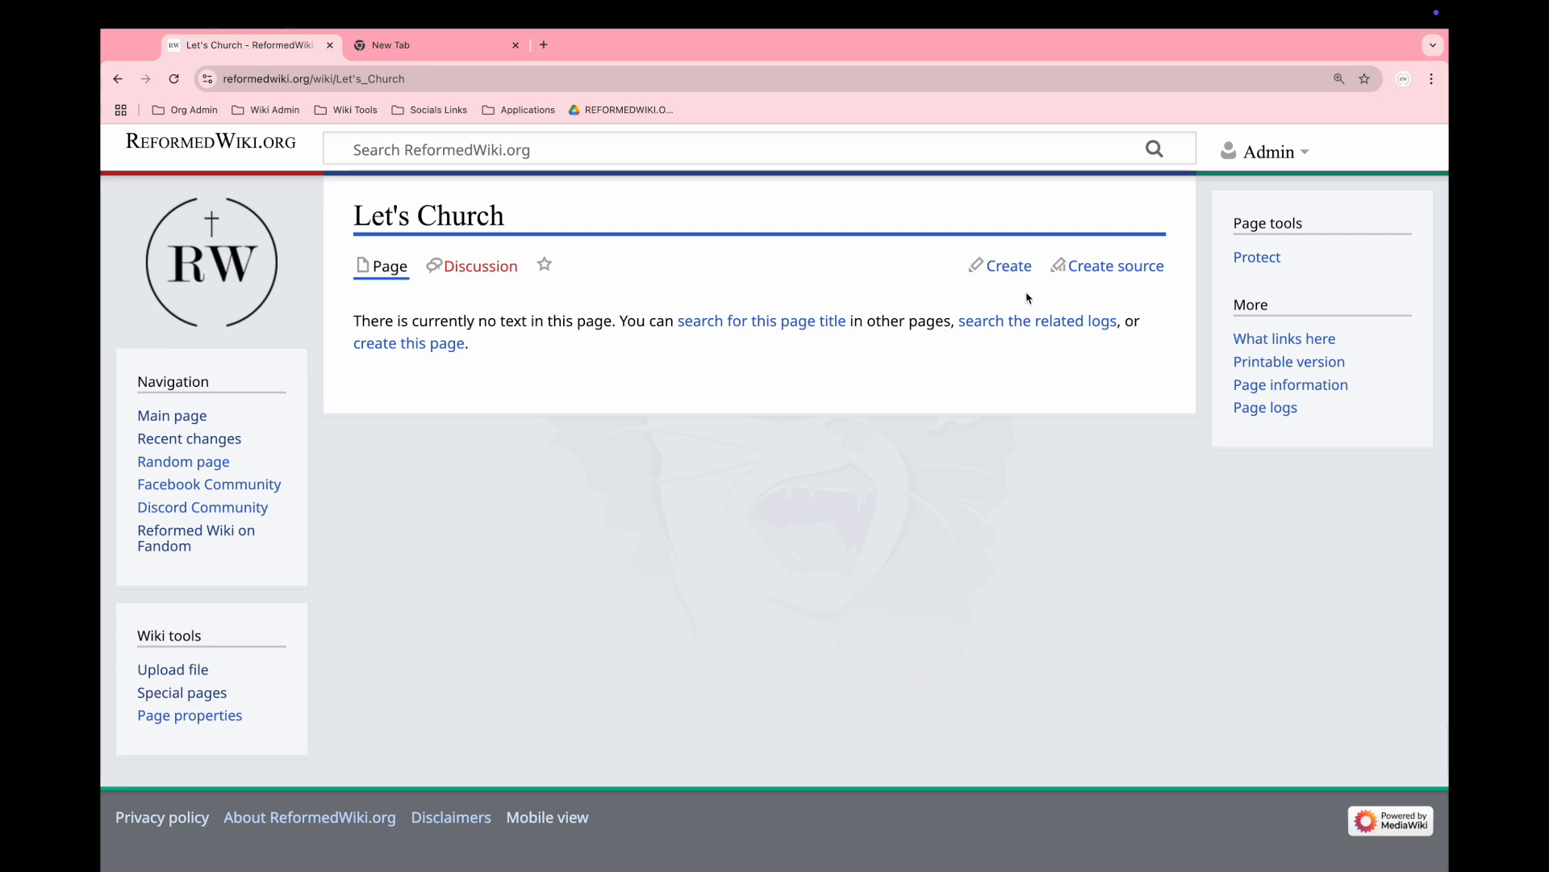
# - Start creating the page in source mode and enter '''Let's church''' as bold wikitext
pyautogui.click(1080, 276)
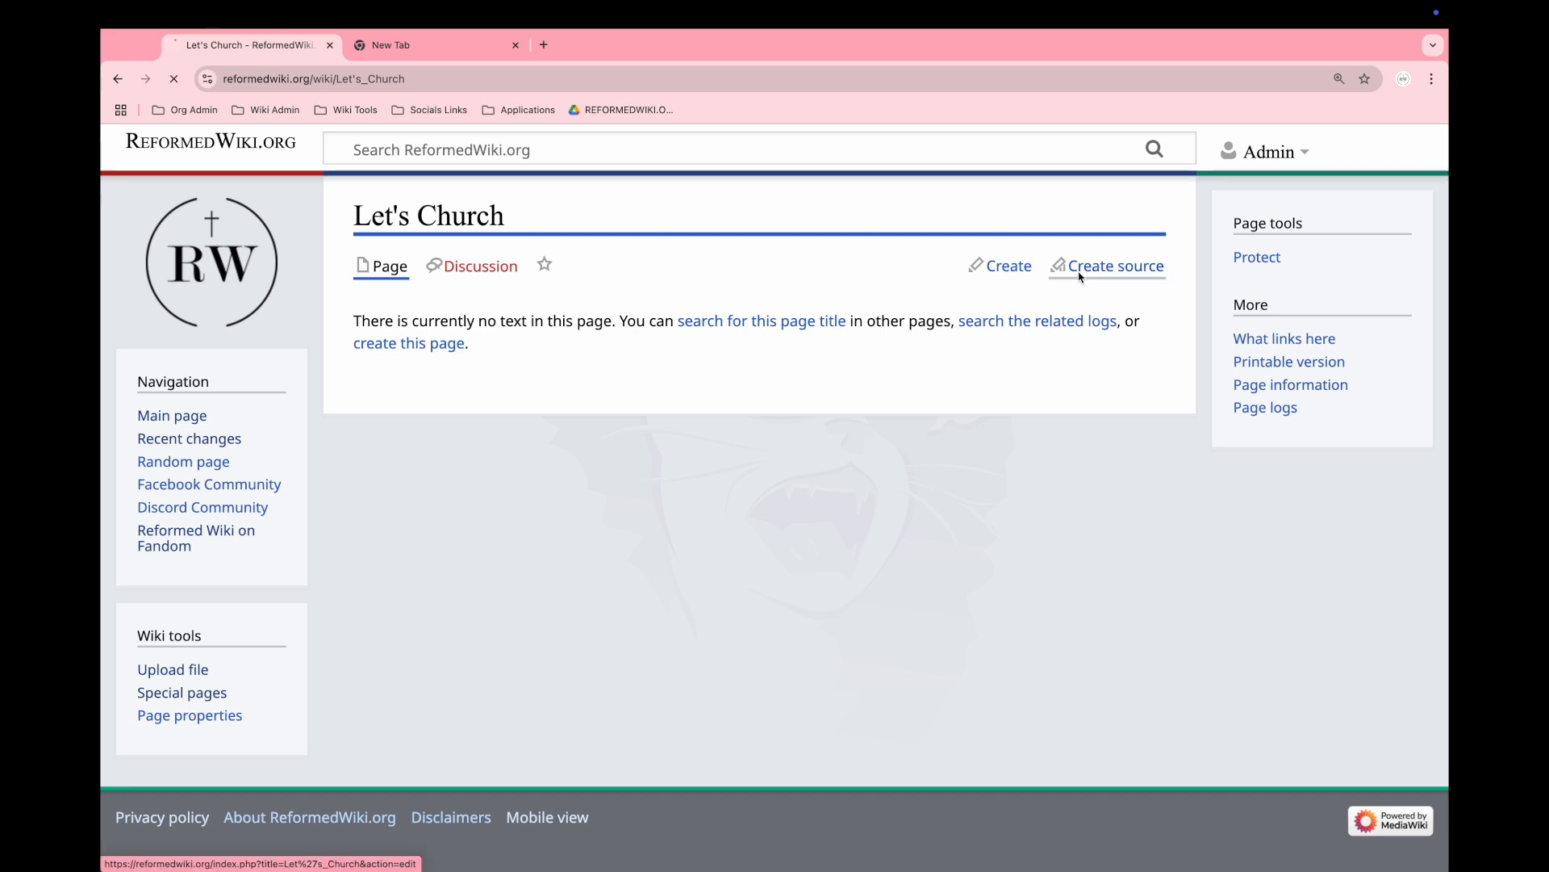
pyautogui.scroll(-2, 590, 340)
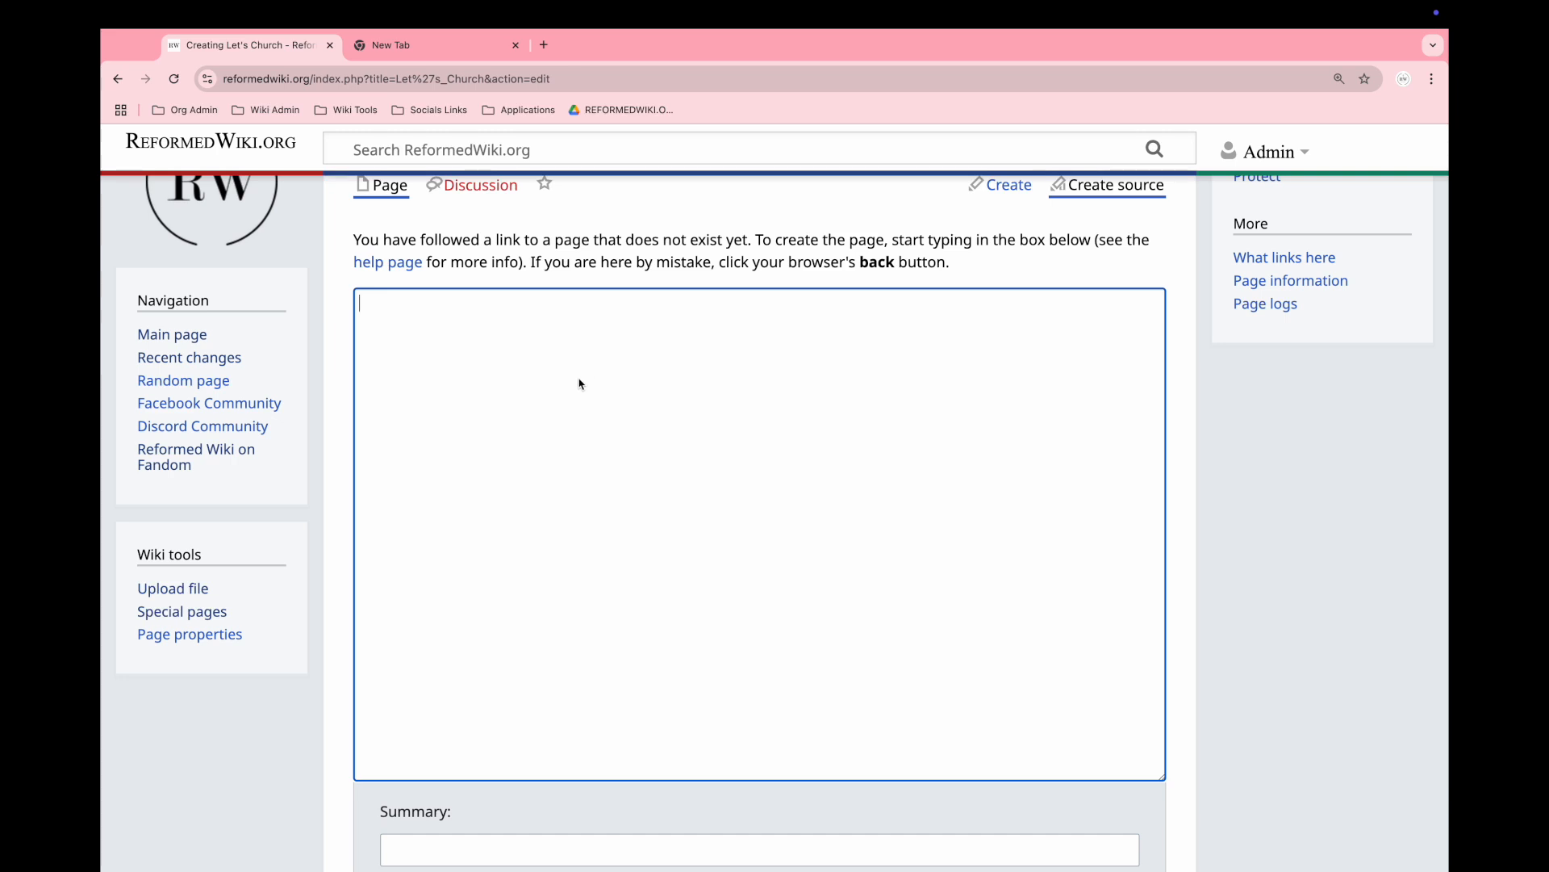
pyautogui.write("'''Let's church '''")
pyautogui.scroll(2, 777, 284)
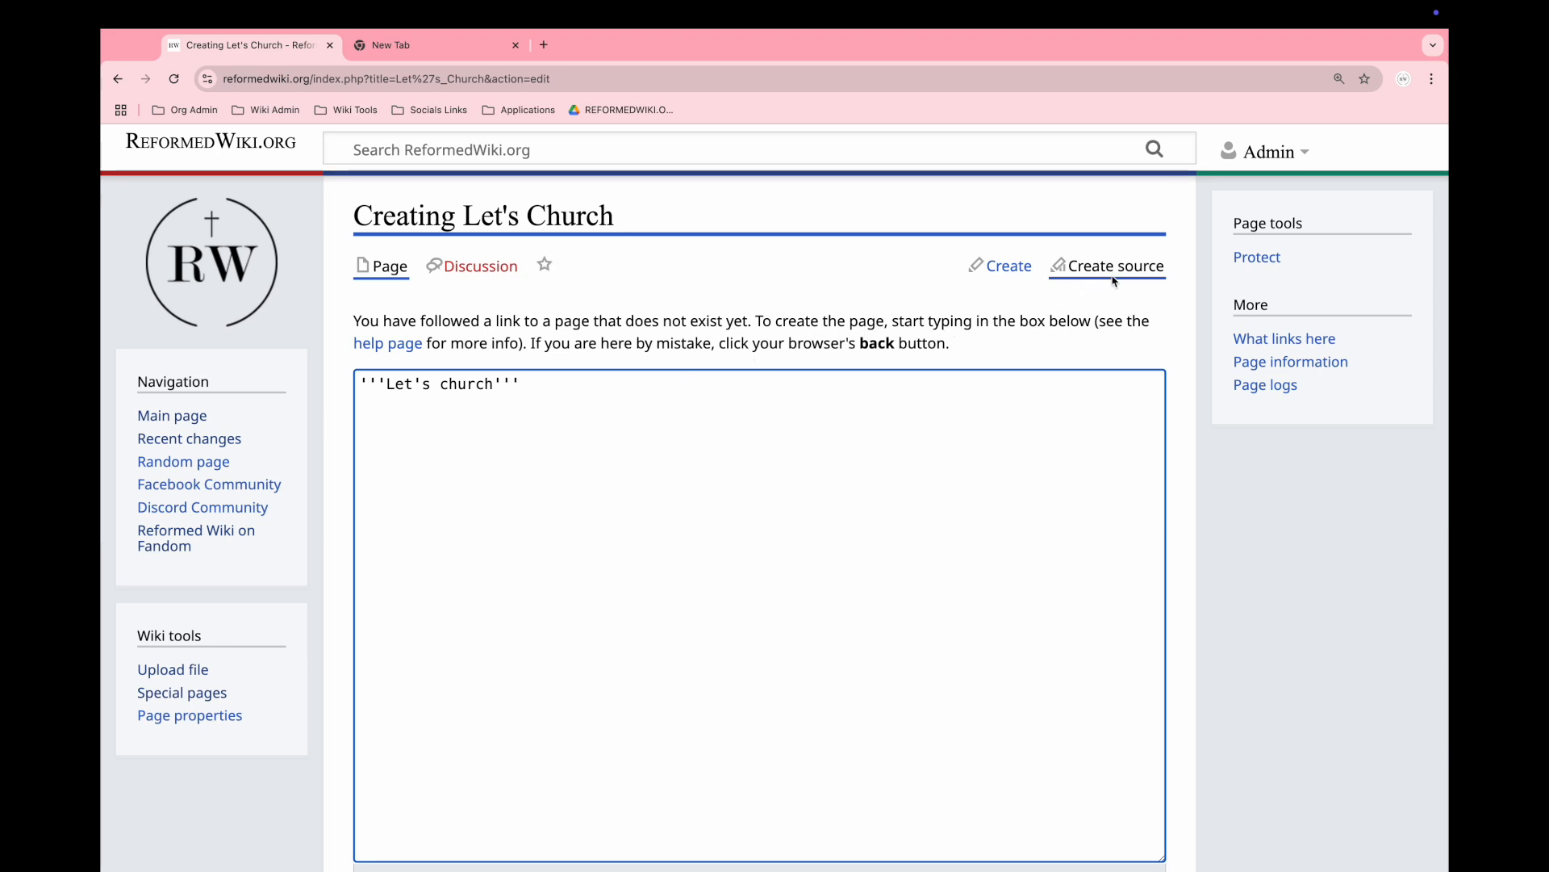
# - Switch to visual editing, dismiss the notice and add the placeholder text "cccc" after the bold title
pyautogui.click(1005, 270)
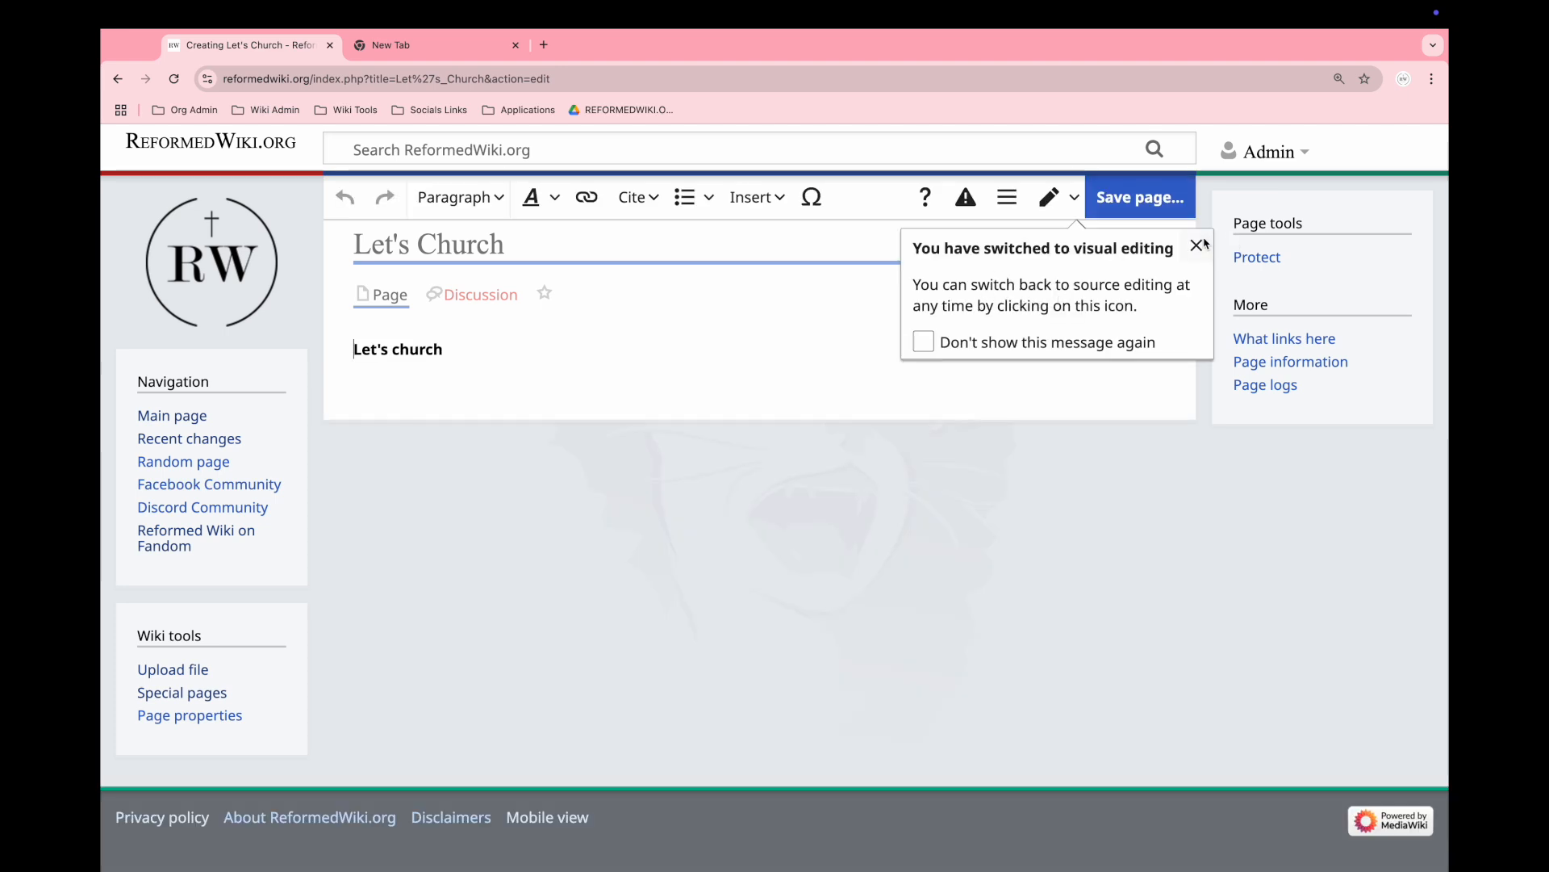
pyautogui.click(1197, 245)
pyautogui.click(442, 349)
pyautogui.write('cccc')
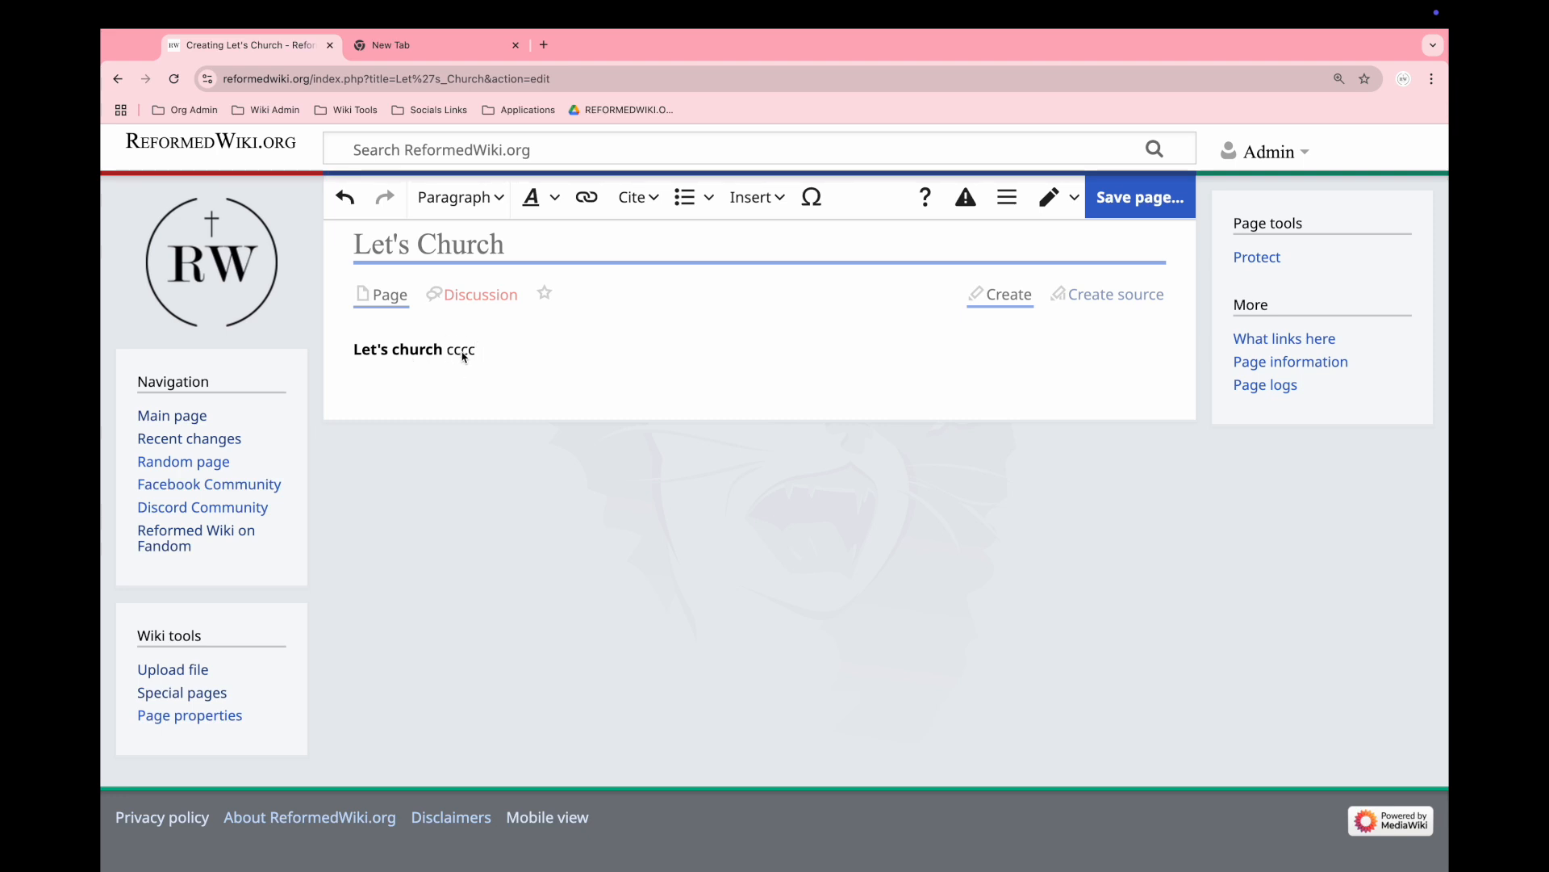
# - Capitalise the second word of the bold title so that it reads "Let's Church"
pyautogui.click(354, 350)
pyautogui.click(441, 350)
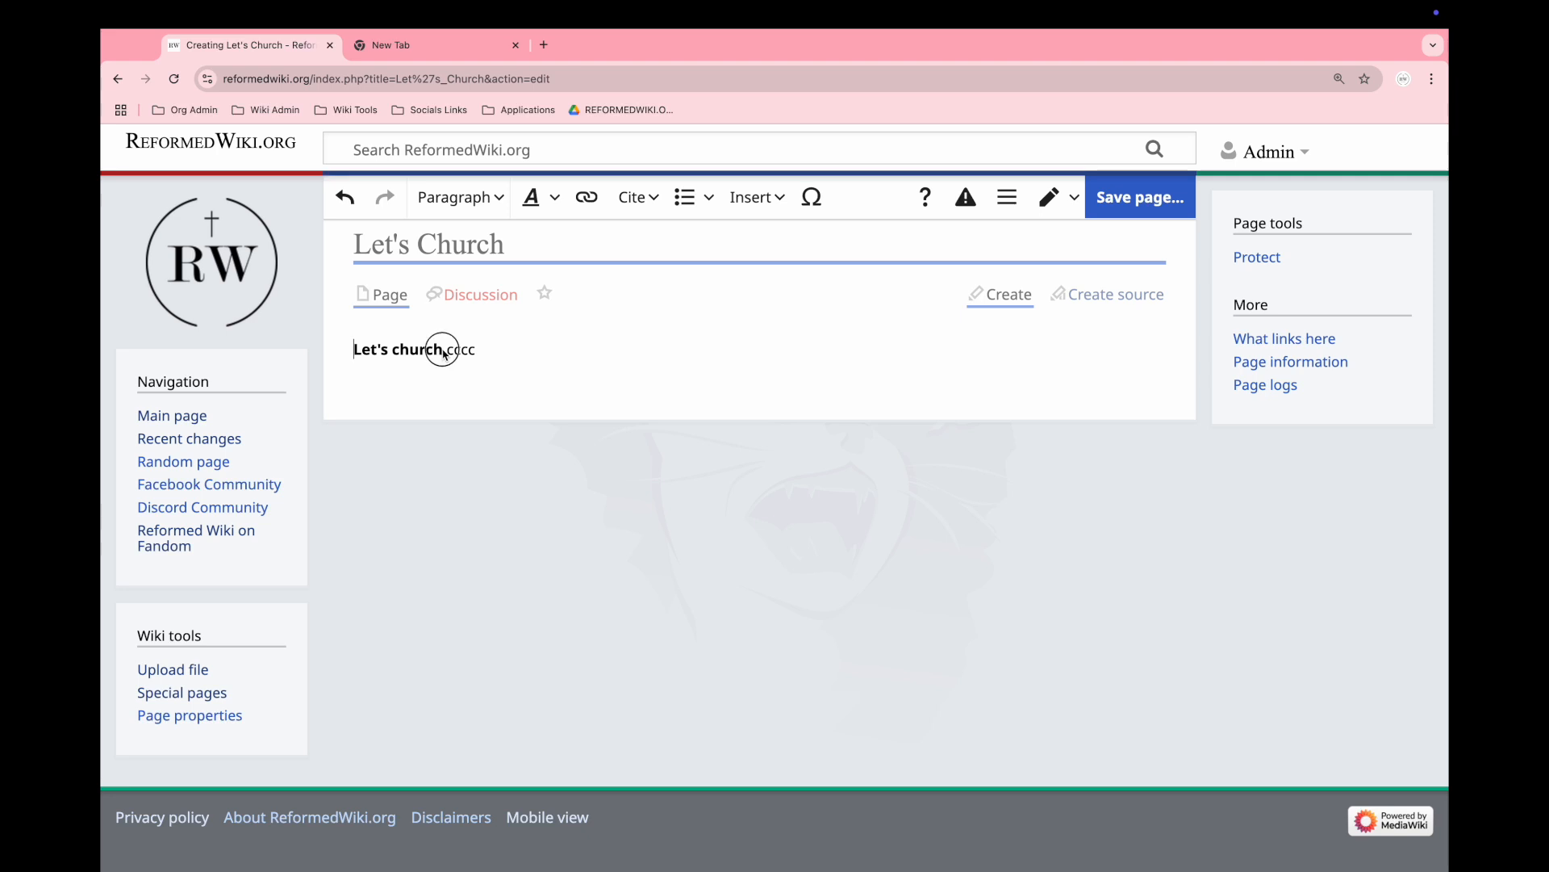
pyautogui.click(357, 352)
pyautogui.hotkey('ctrl', 'Right')
pyautogui.press('Delete')
pyautogui.write('C')
# - Replace the placeholder text after the bold title with "is a Christian media platform."
pyautogui.click(476, 356)
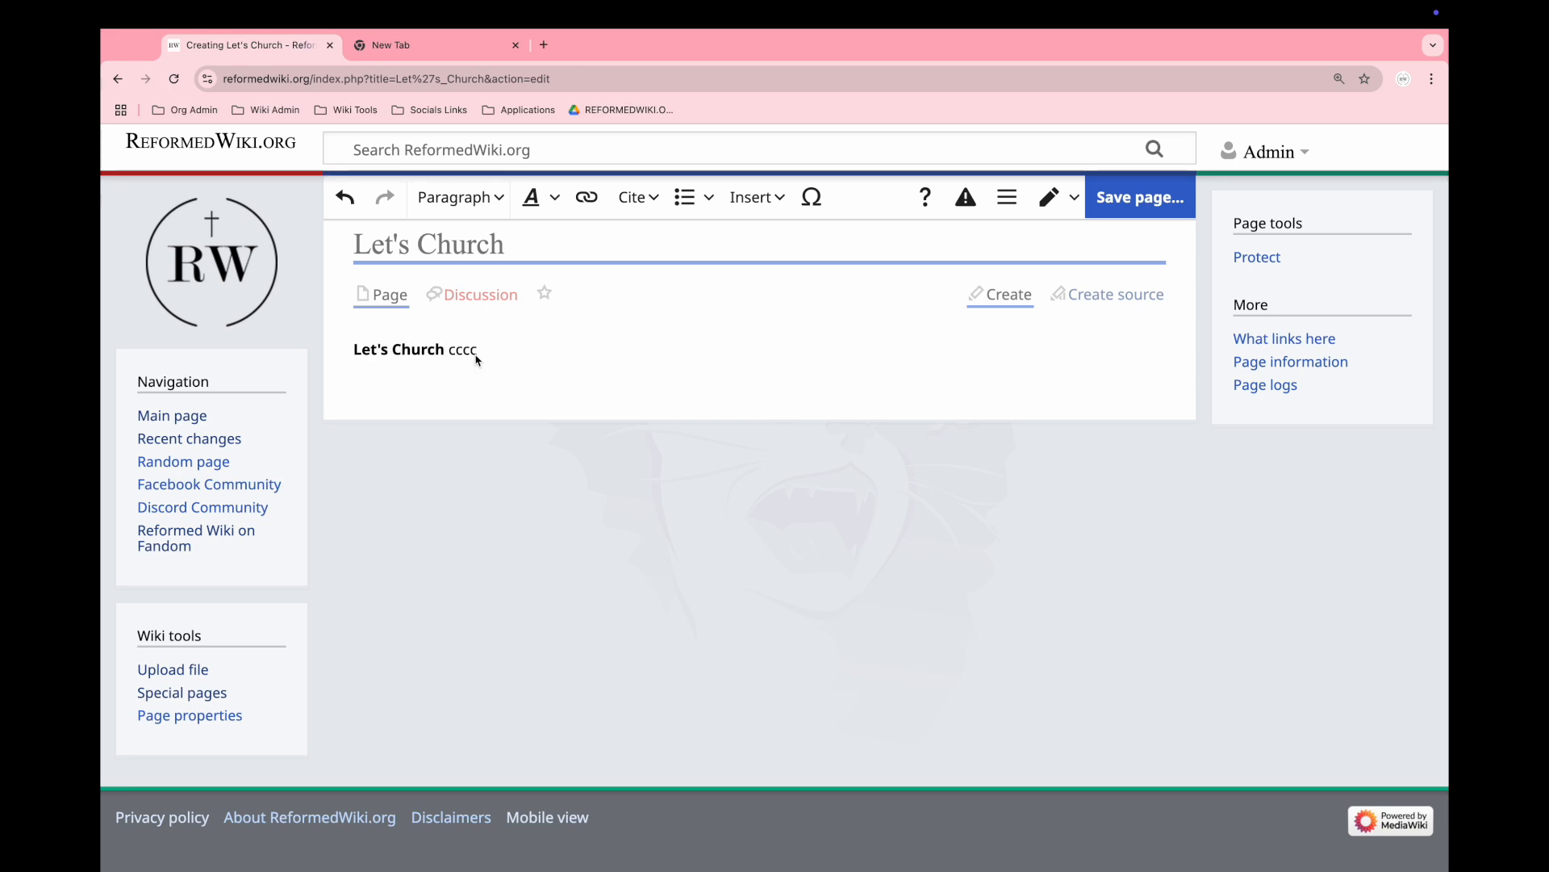
pyautogui.doubleClick(476, 356)
pyautogui.write('is a Christian media platform.')
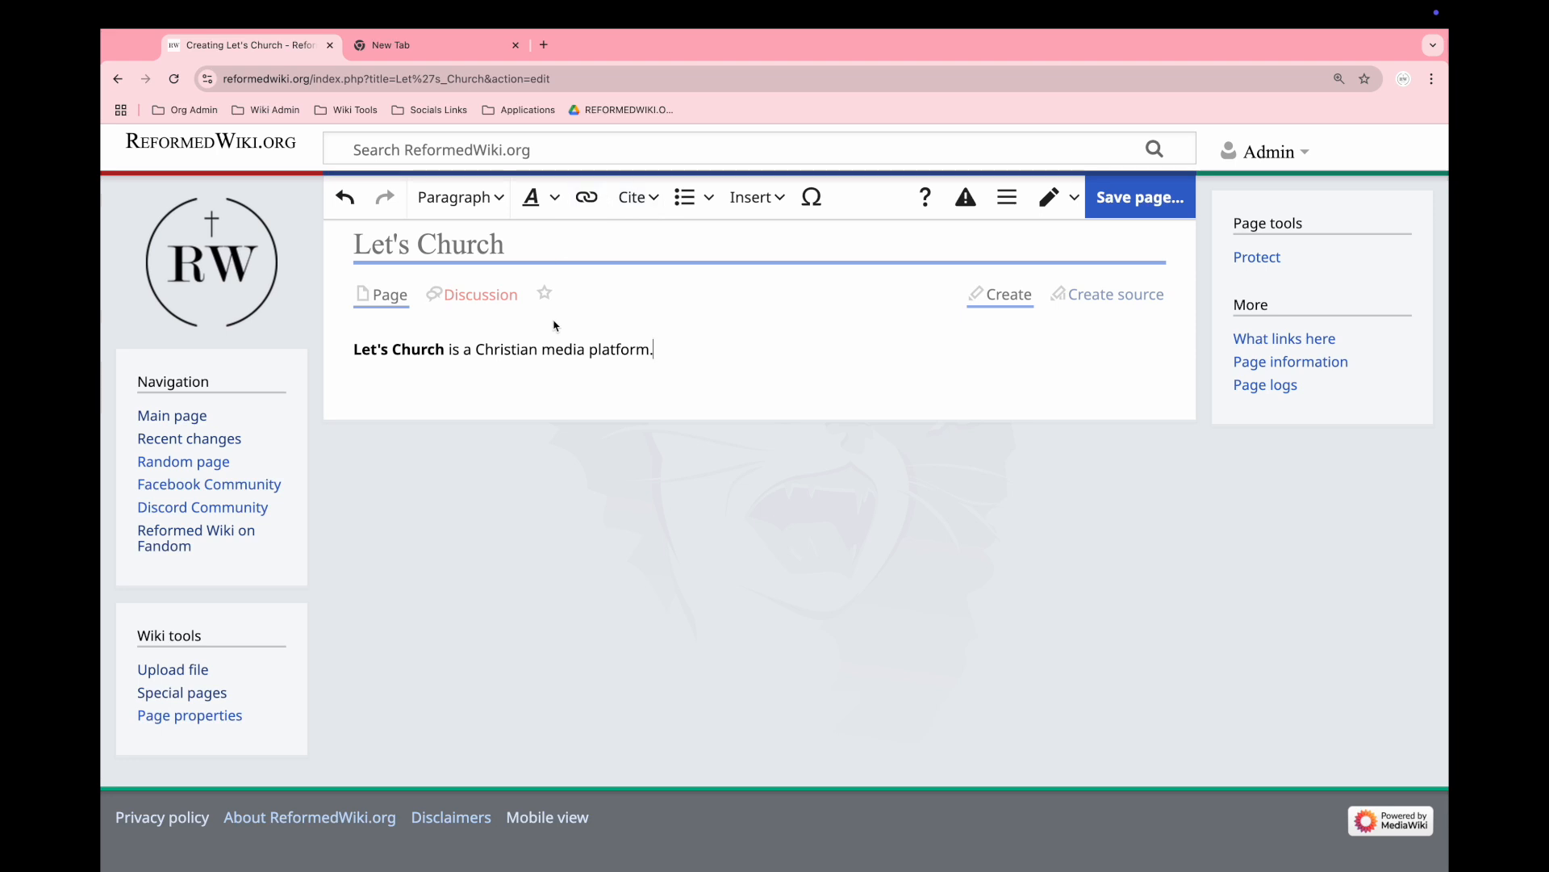
# - Try making the word "platform" bold and revert it to plain text
pyautogui.doubleClick(609, 351)
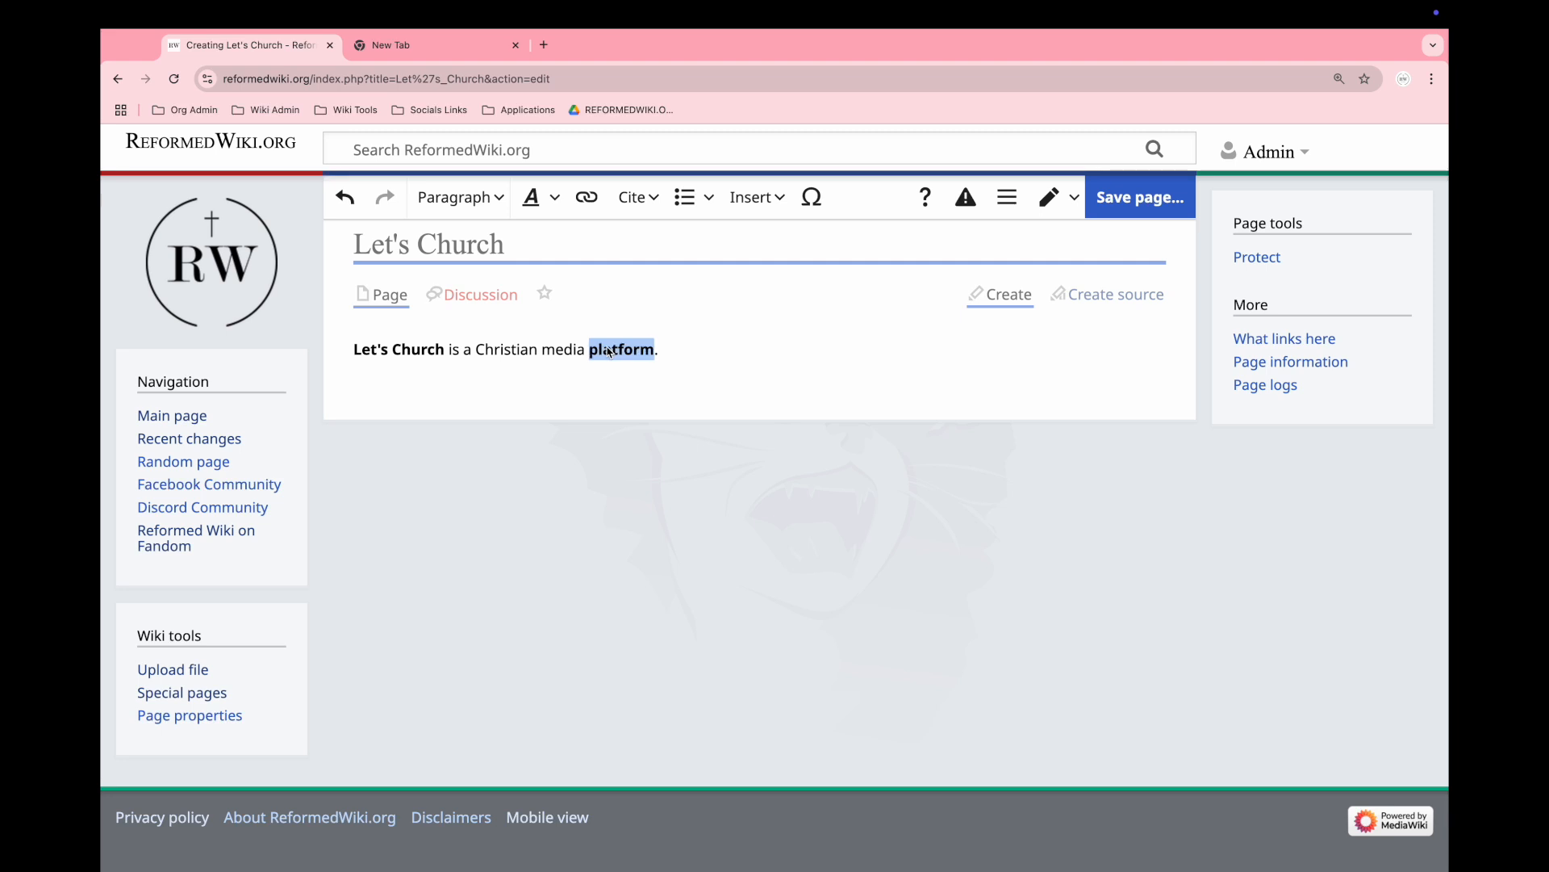
pyautogui.click(716, 374)
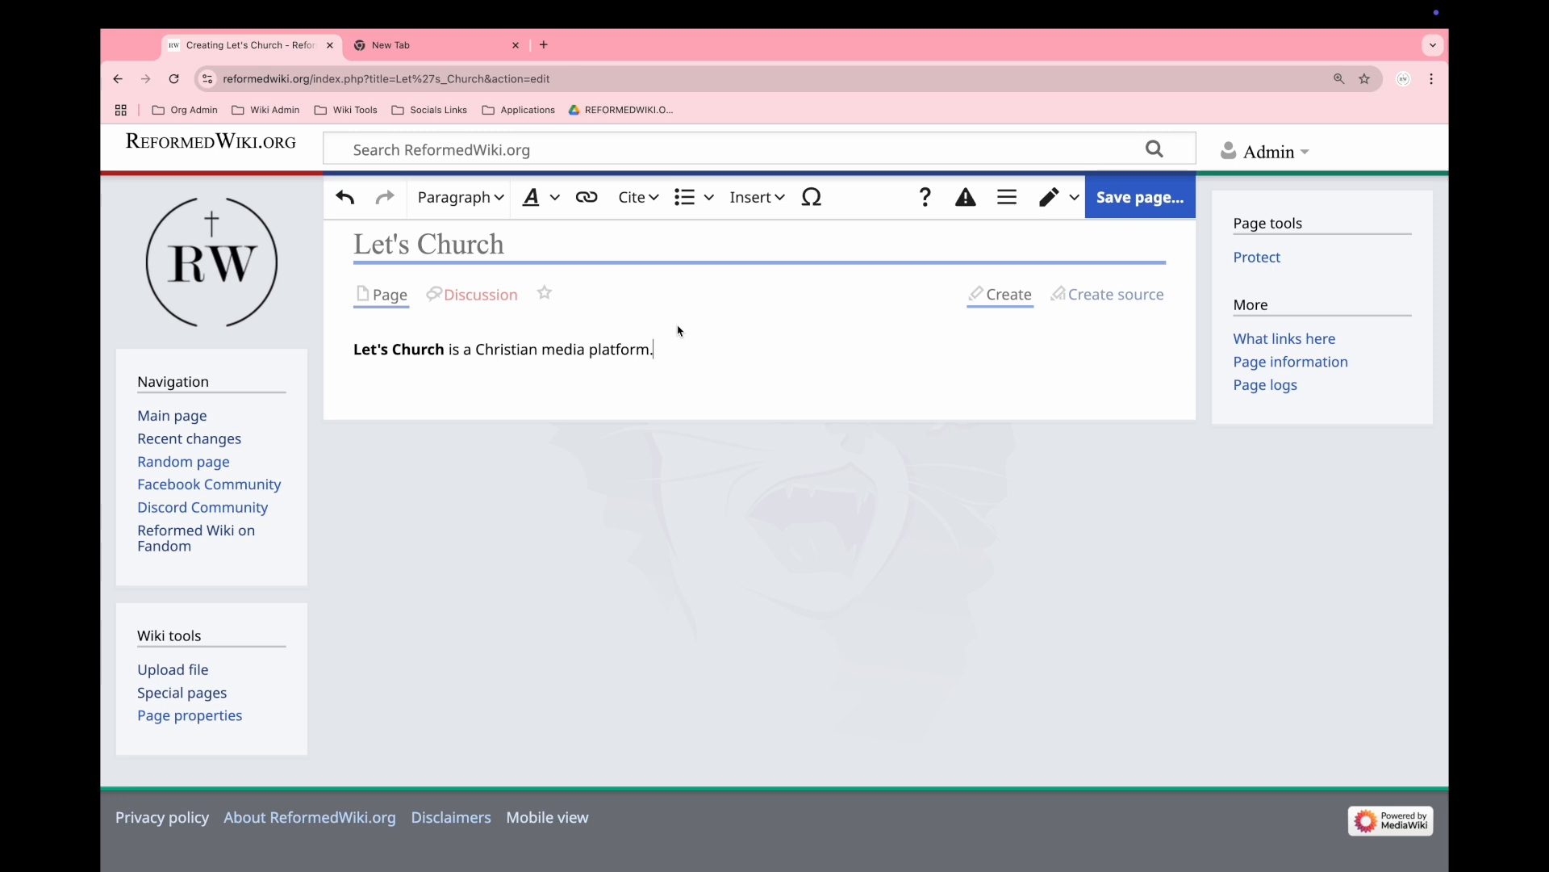
pyautogui.press('Return')
pyautogui.click(690, 199)
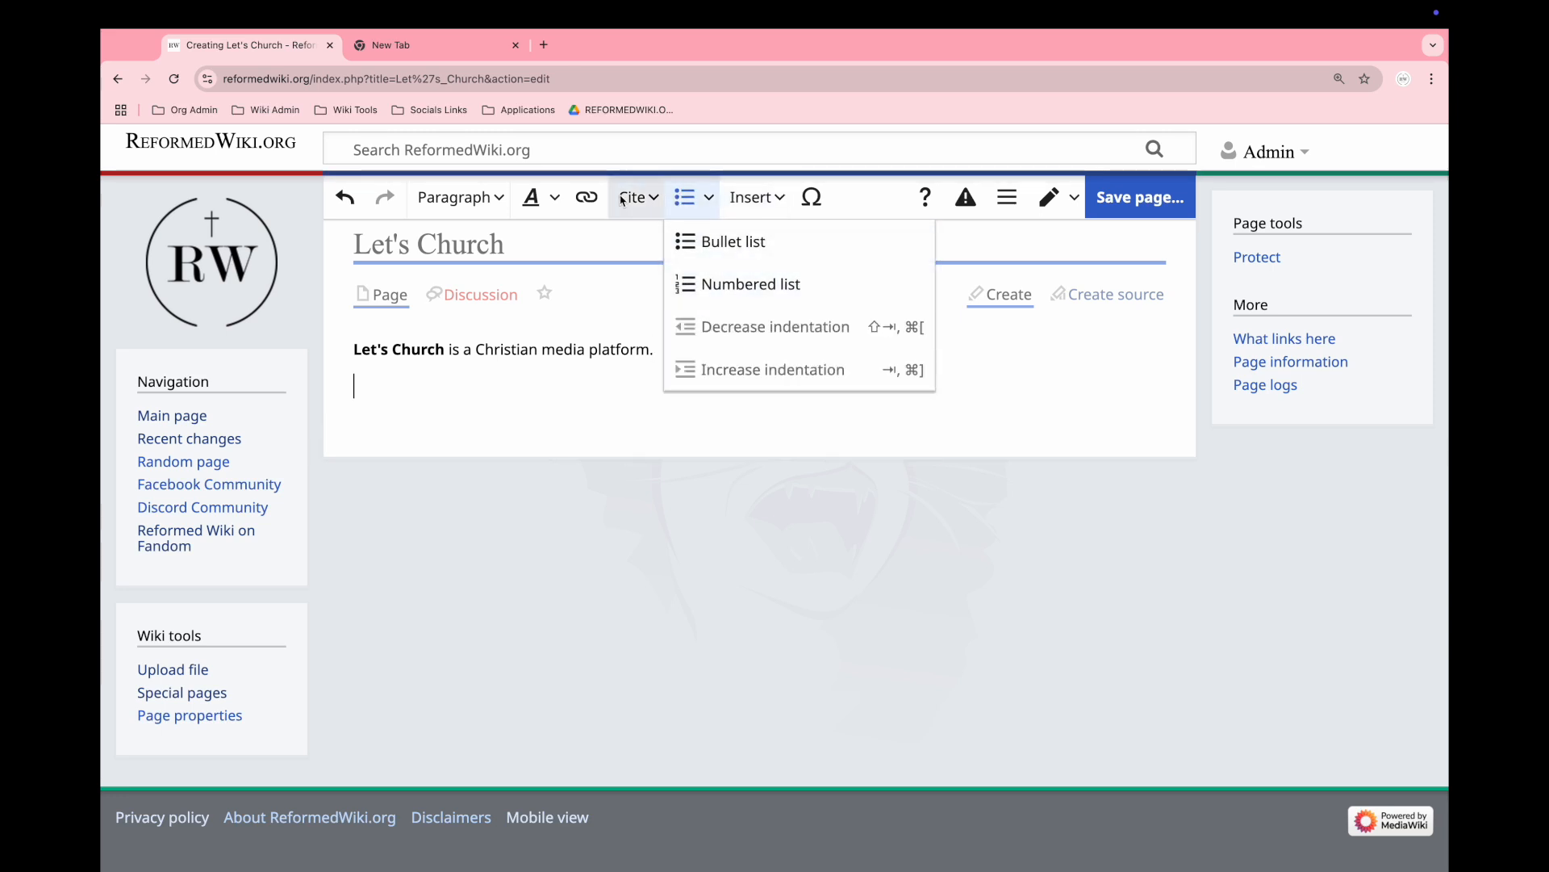
pyautogui.click(489, 356)
pyautogui.click(476, 386)
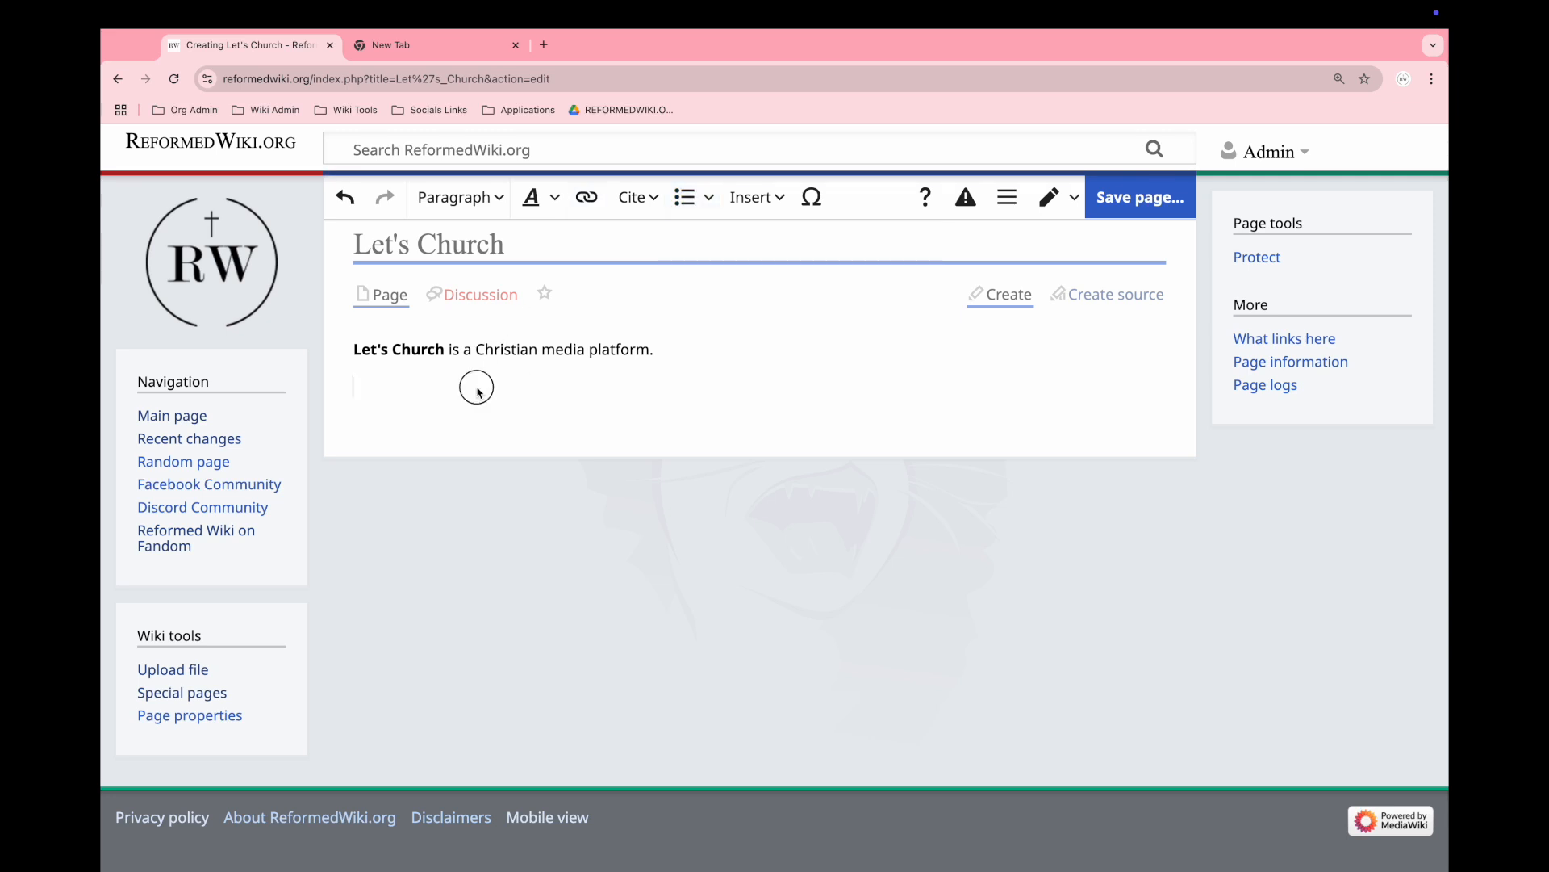
pyautogui.write('https://Lets.church')
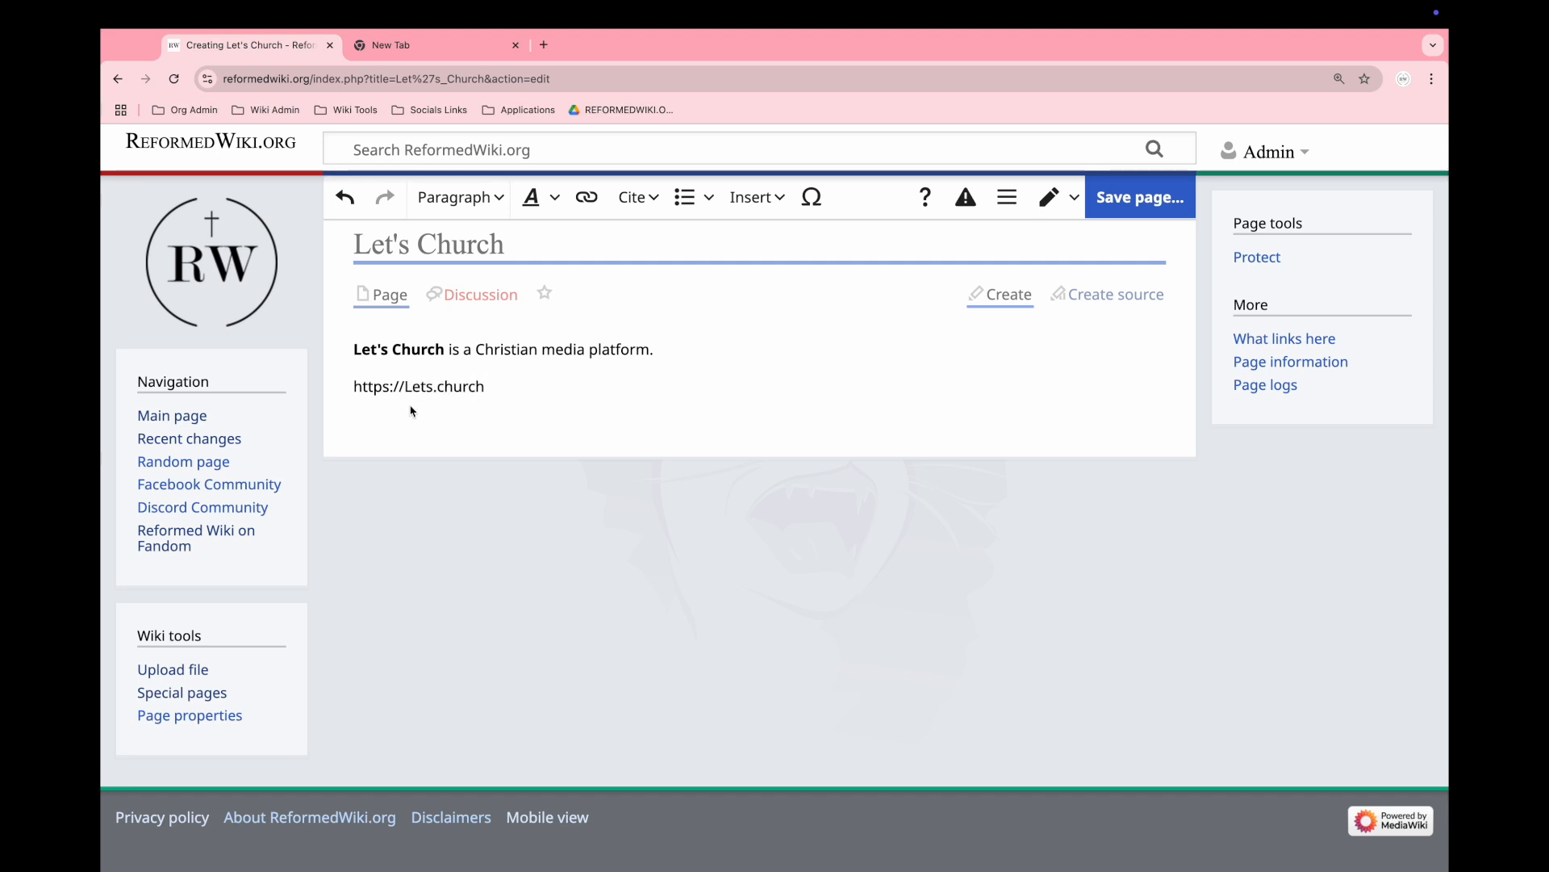
pyautogui.keyDown('shift'); pyautogui.click(355, 387); pyautogui.keyUp('shift')
pyautogui.click(586, 197)
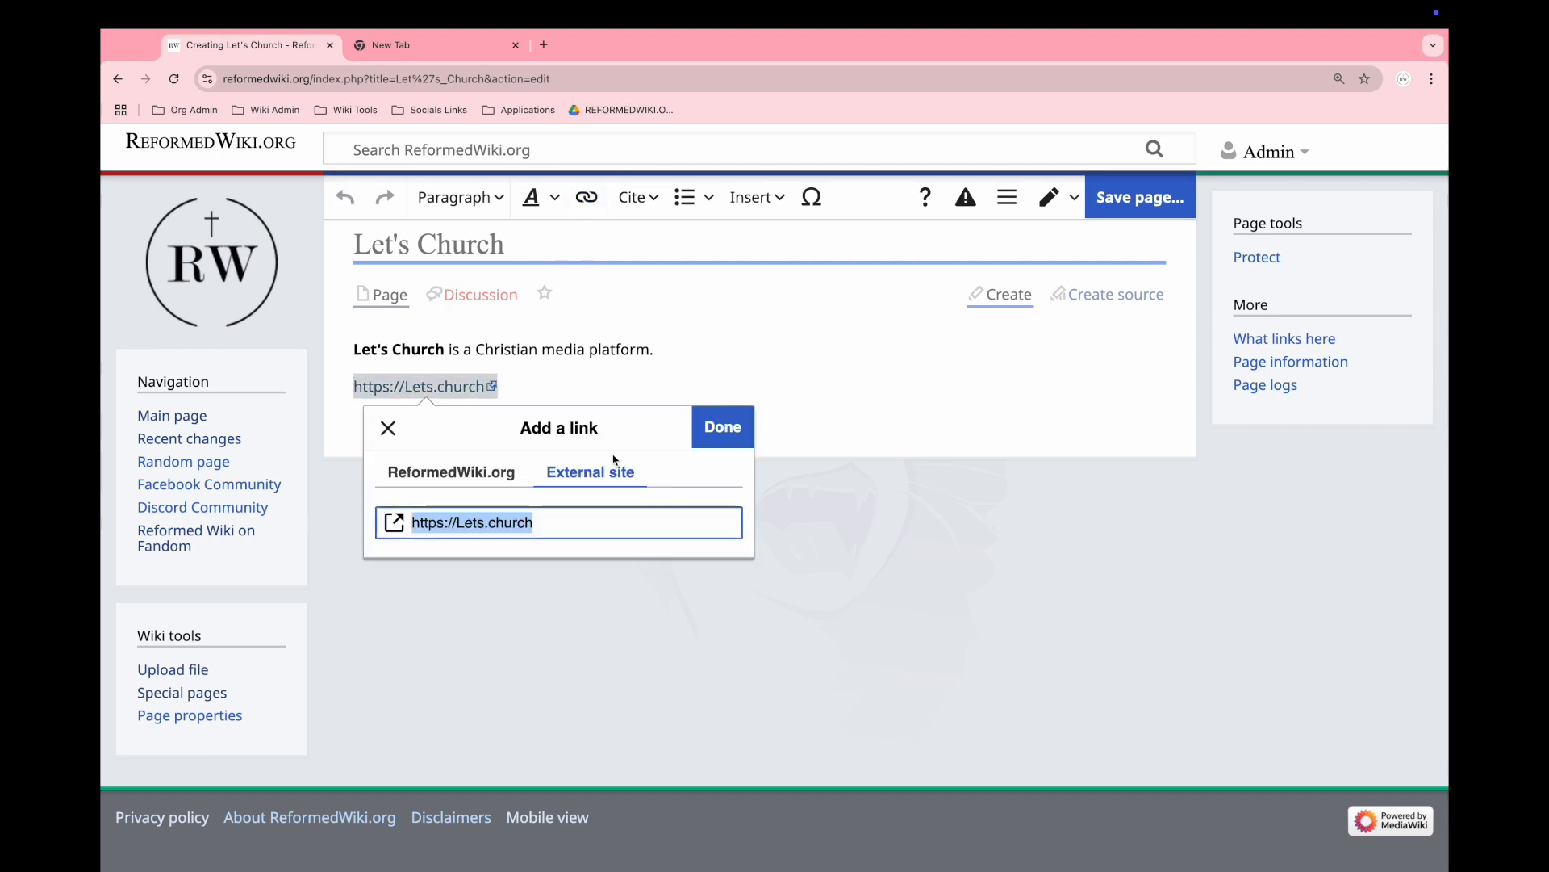
pyautogui.click(723, 426)
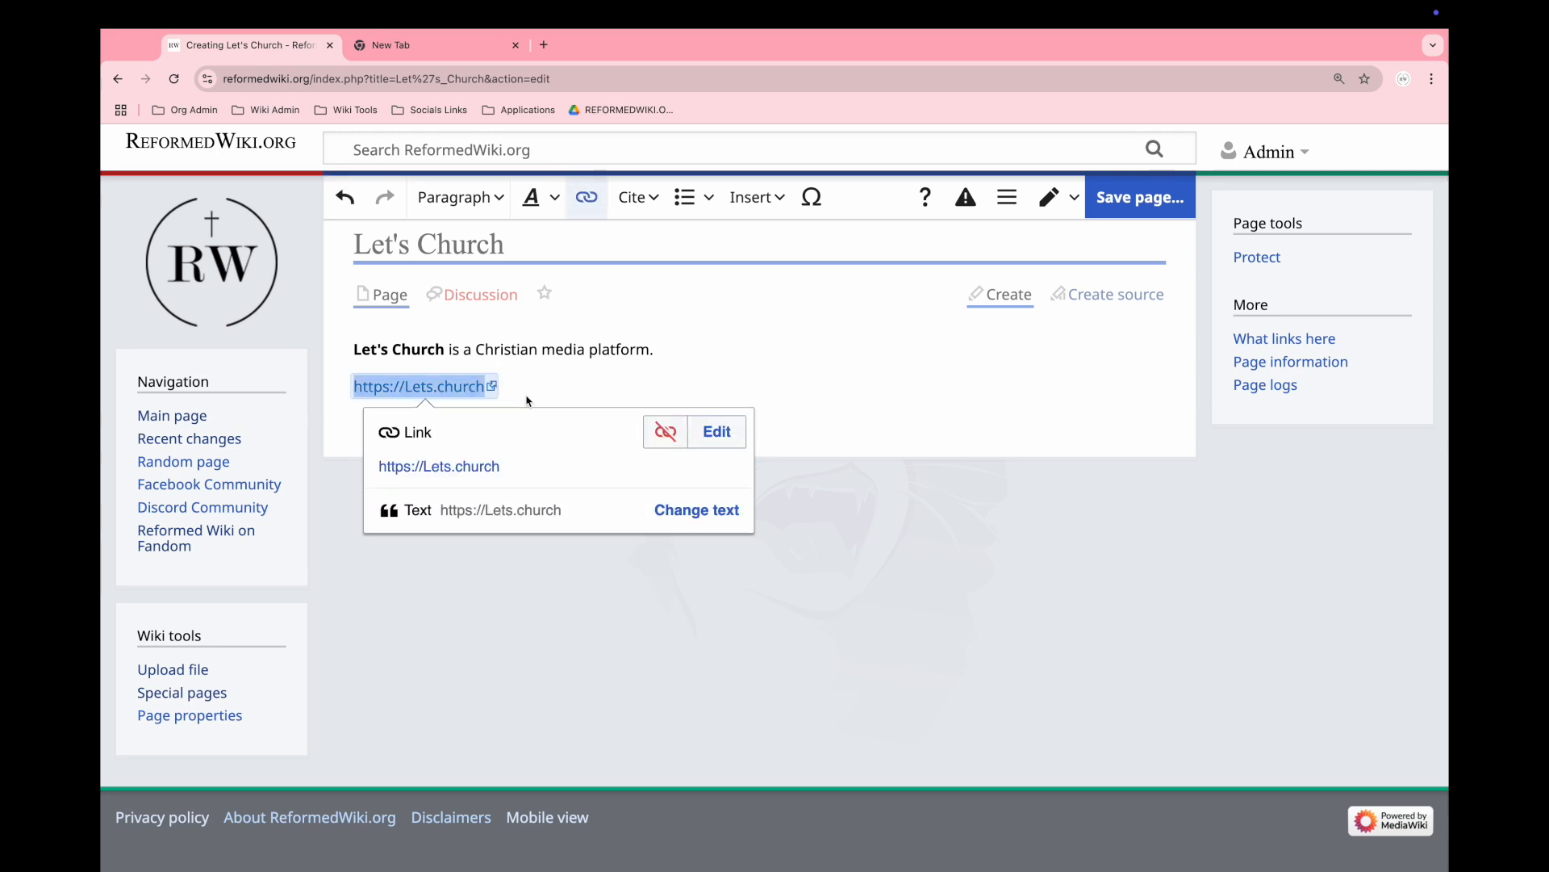
pyautogui.click(546, 409)
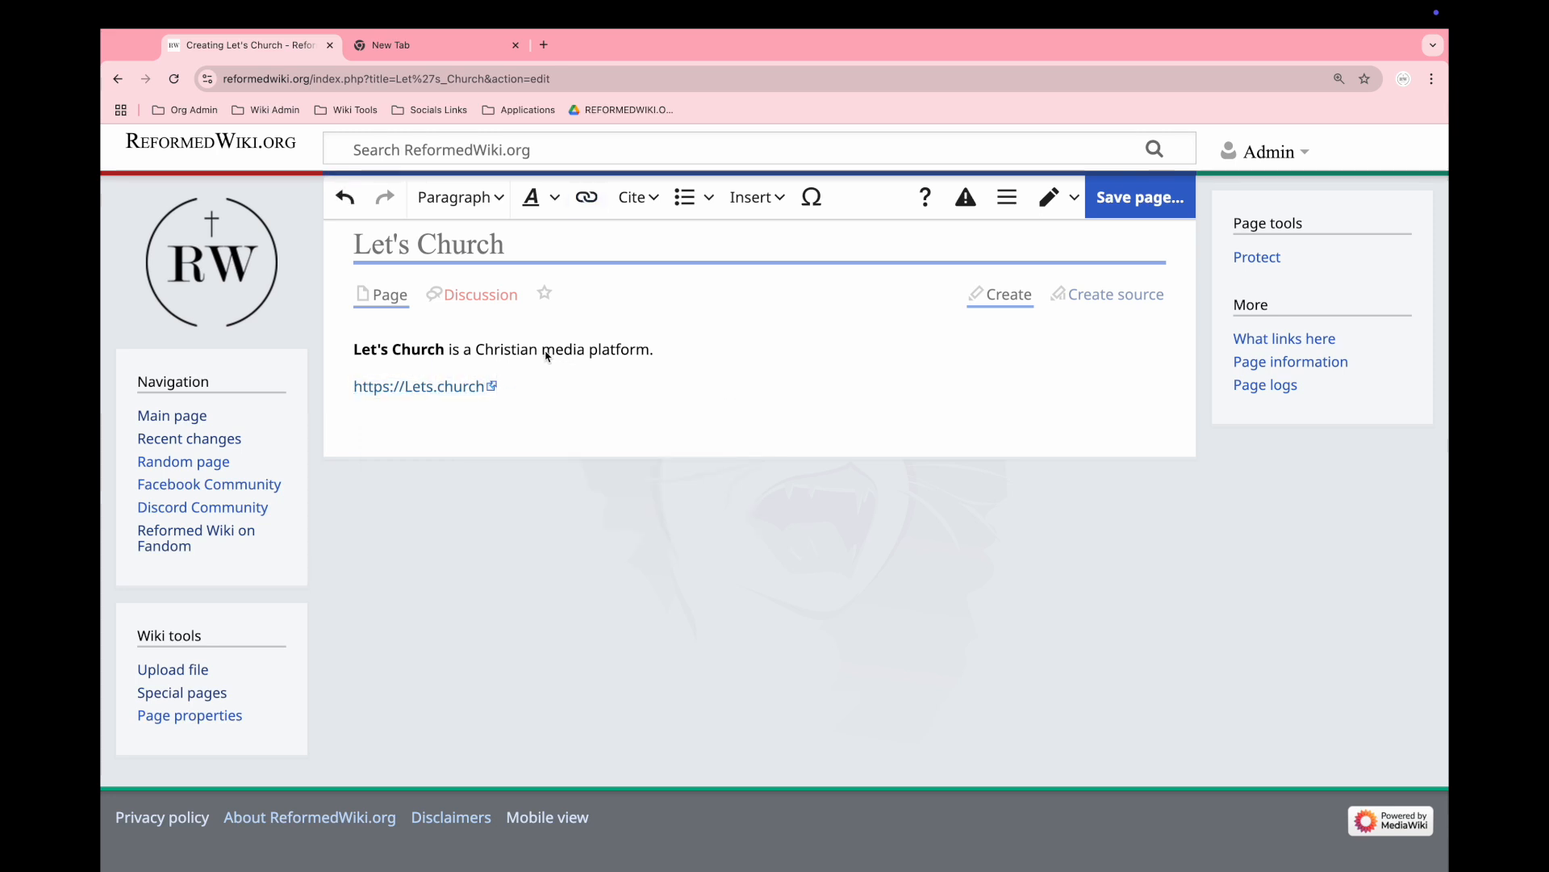
# - Save the new page with the summary "Created page" and have it added to the watchlist
pyautogui.click(1133, 214)
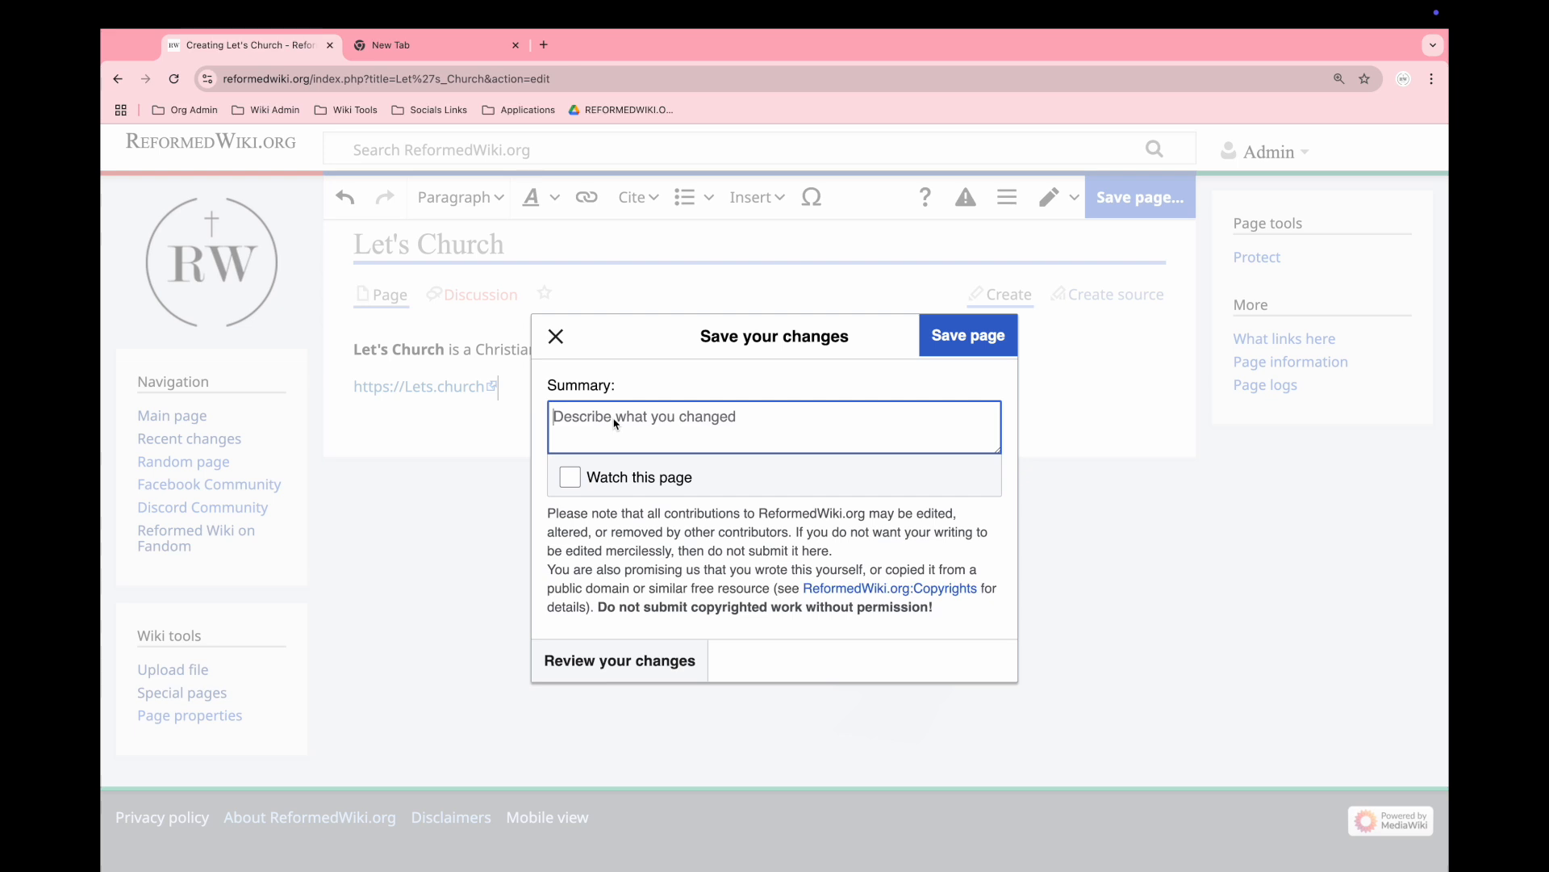
pyautogui.write('Created page')
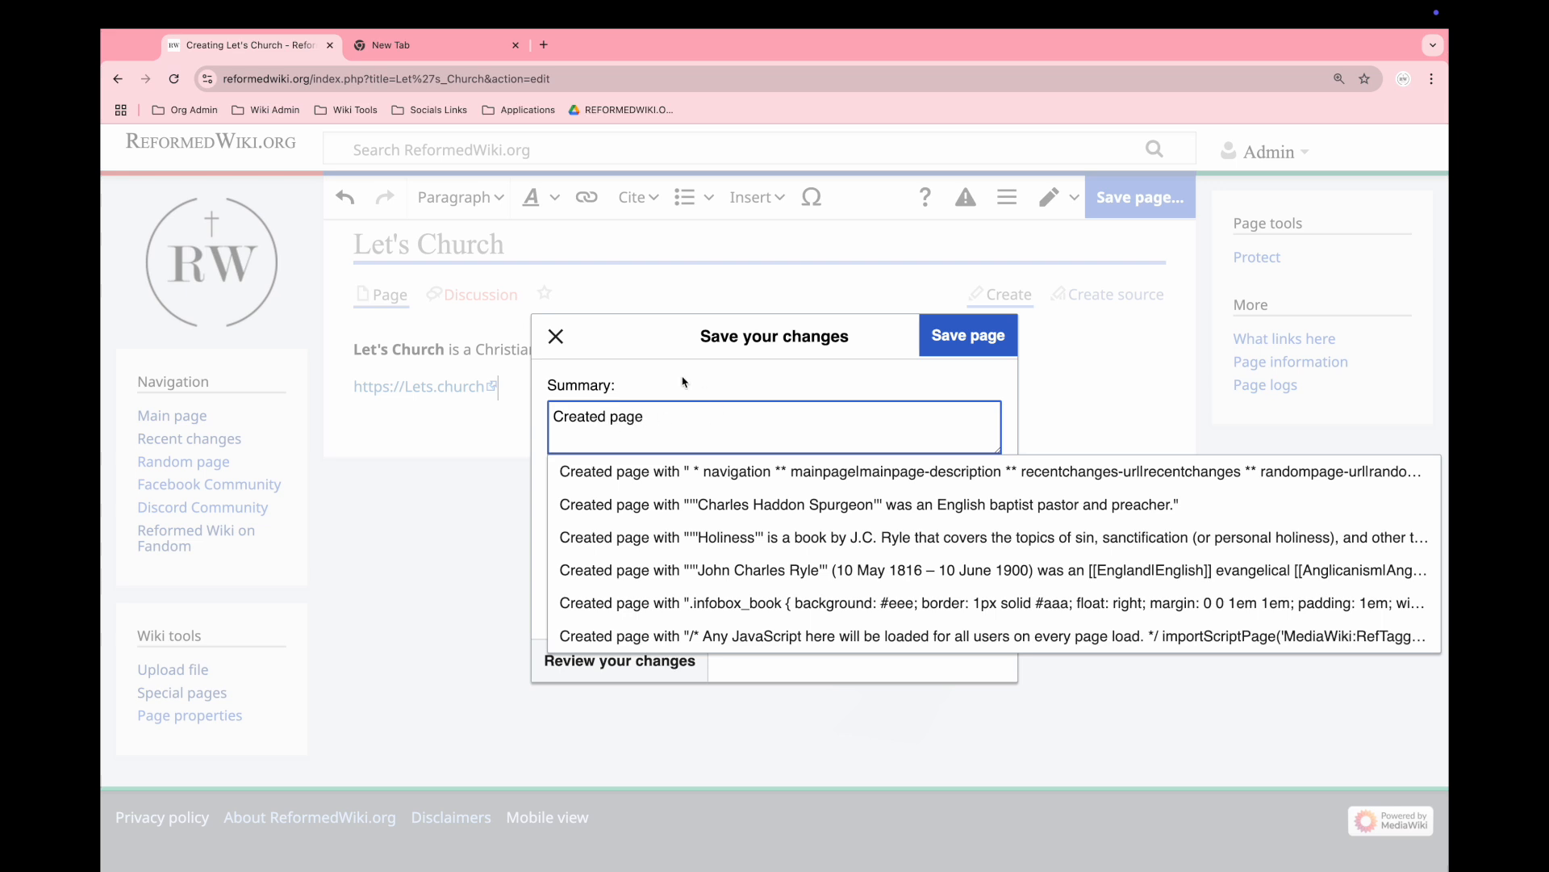
pyautogui.click(683, 387)
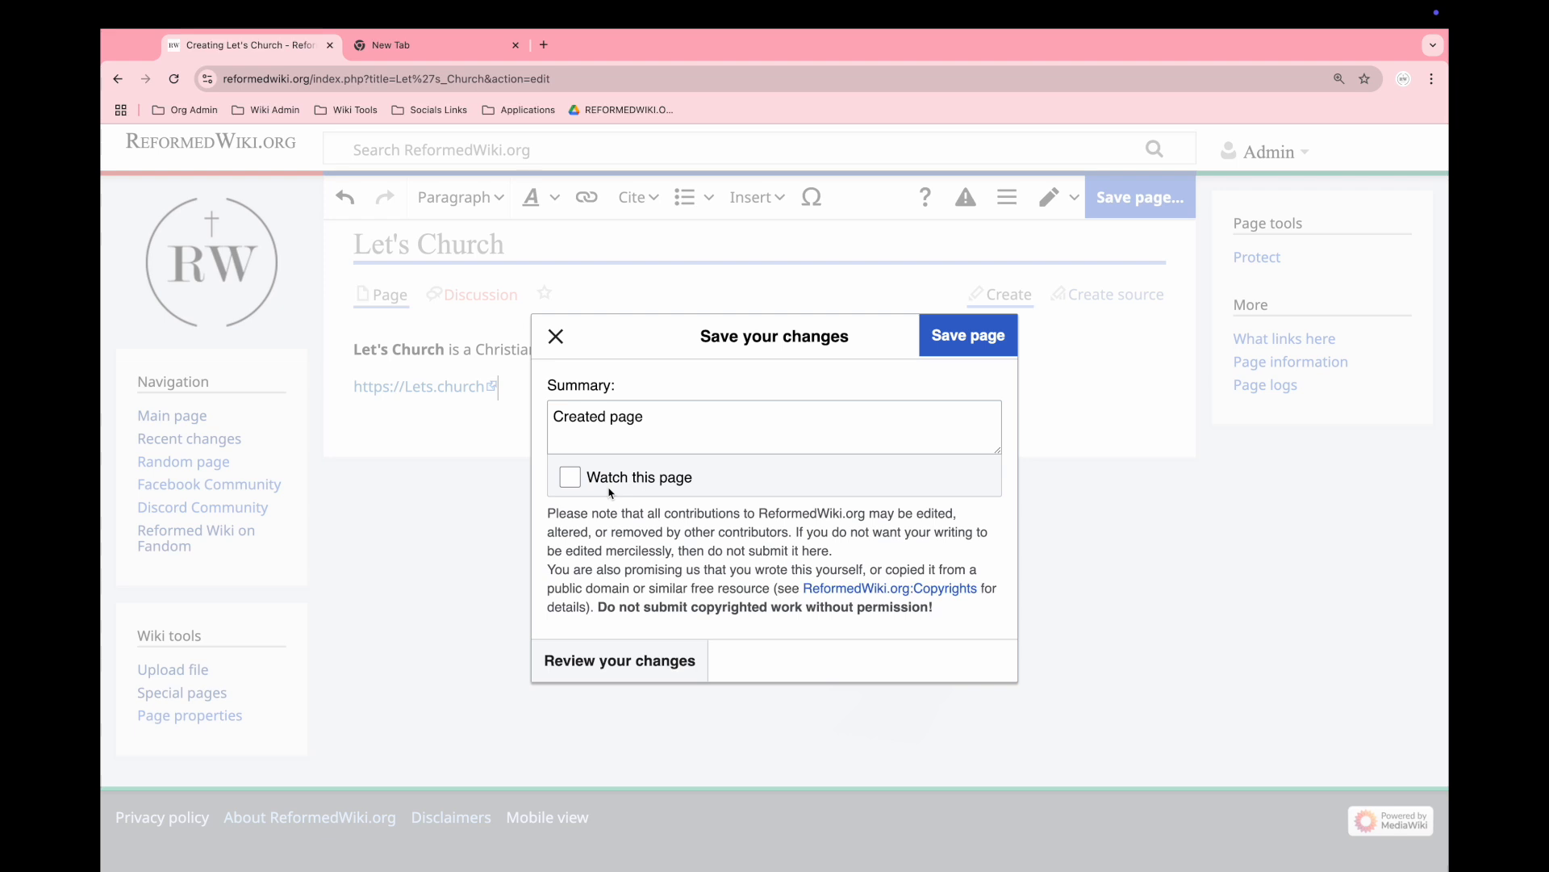
pyautogui.click(570, 480)
pyautogui.click(572, 481)
pyautogui.click(618, 482)
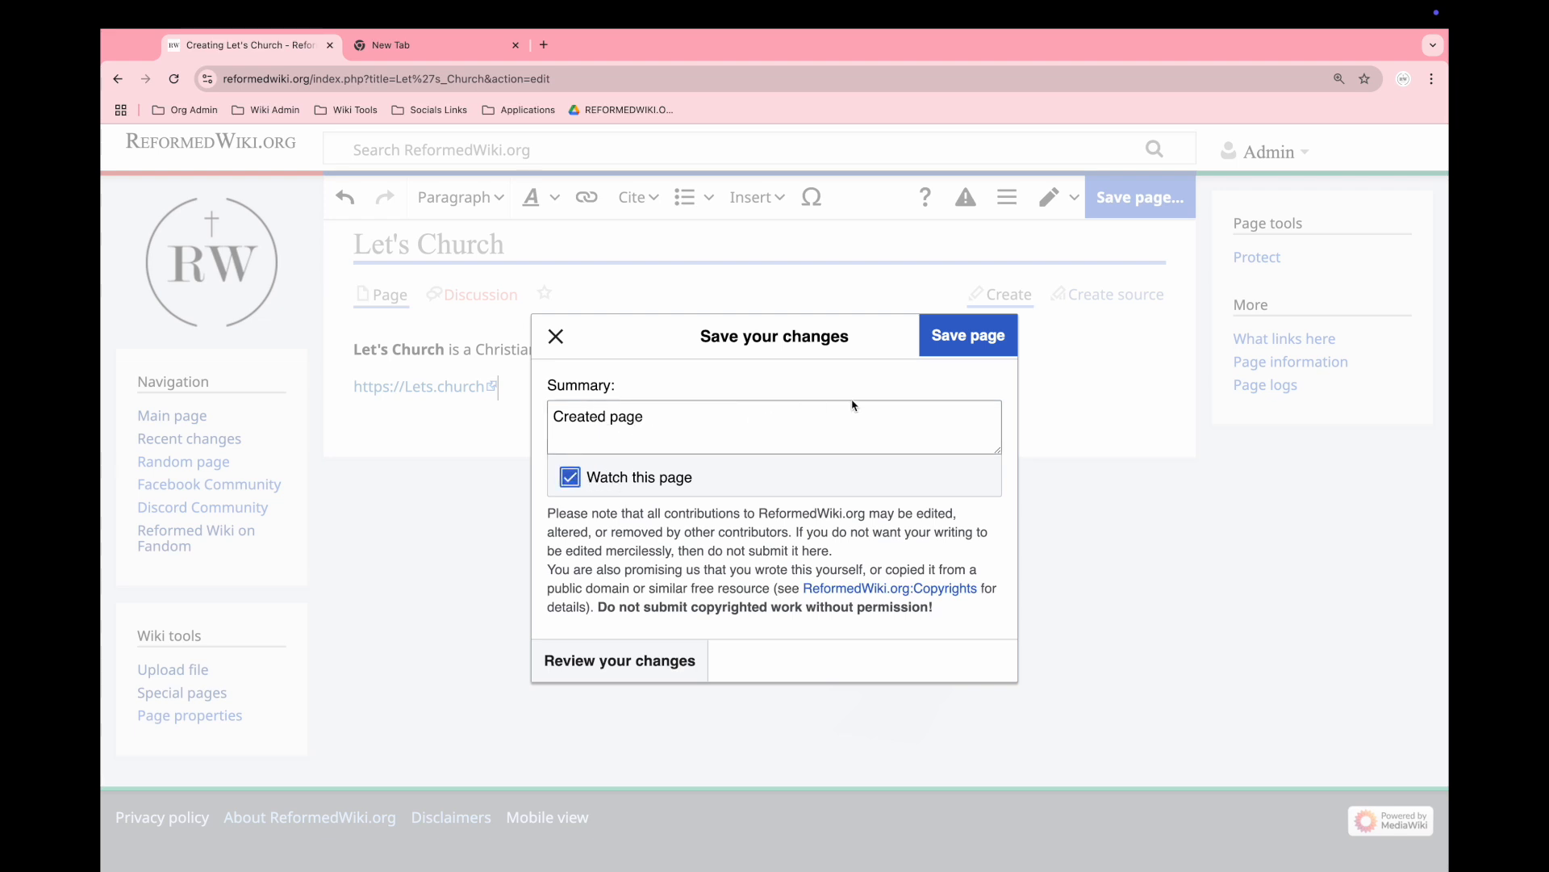
pyautogui.click(970, 339)
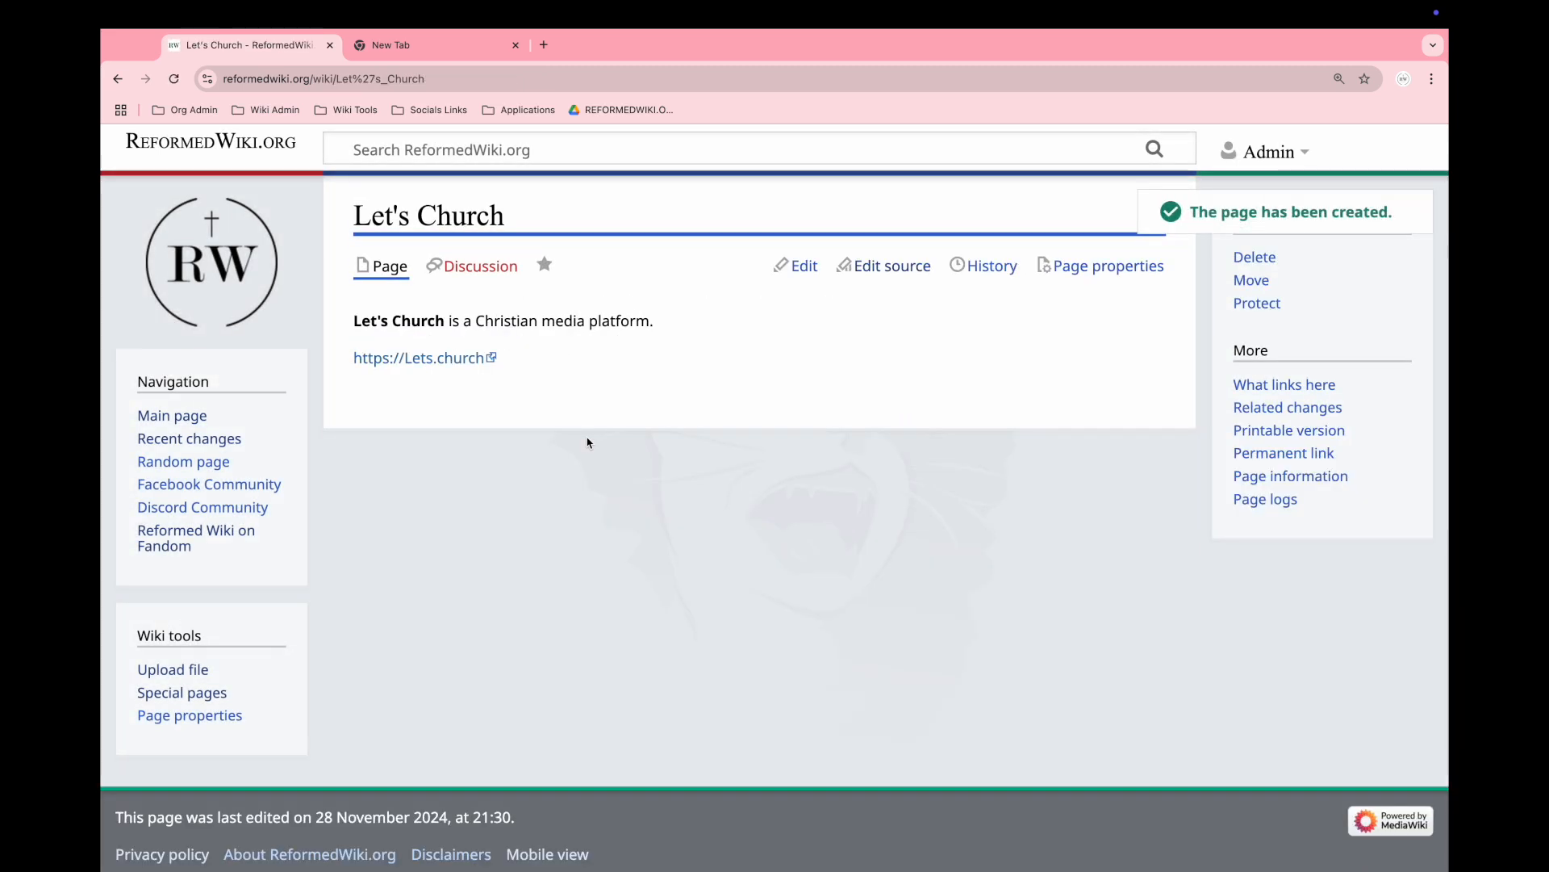
# - Compare the Let's Church page's source and visual editing modes, ending with the page's source open for editing
pyautogui.click(890, 268)
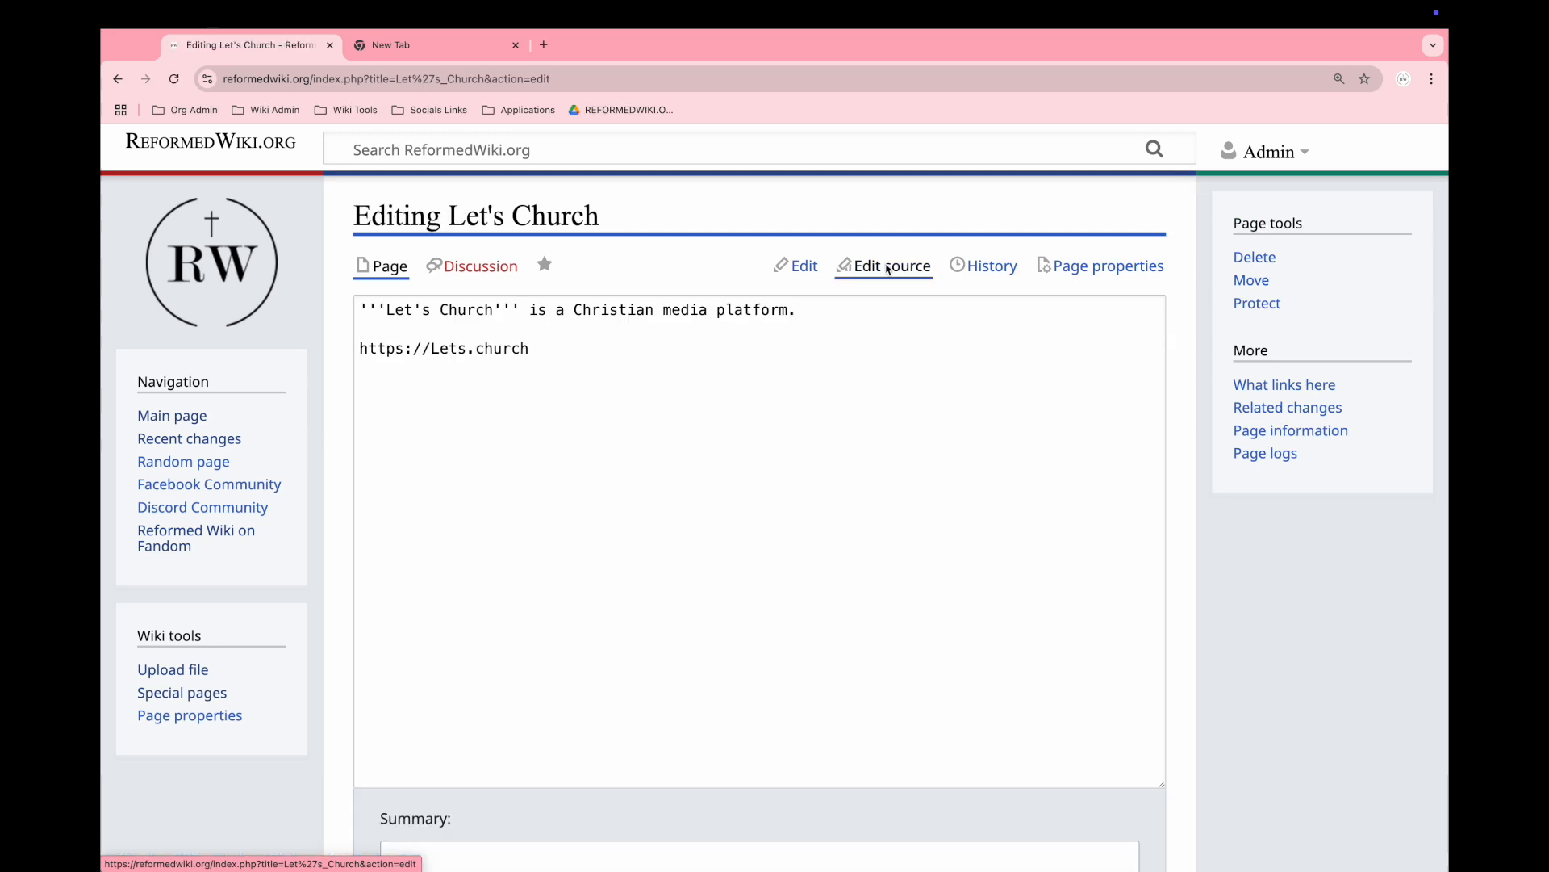
pyautogui.click(804, 267)
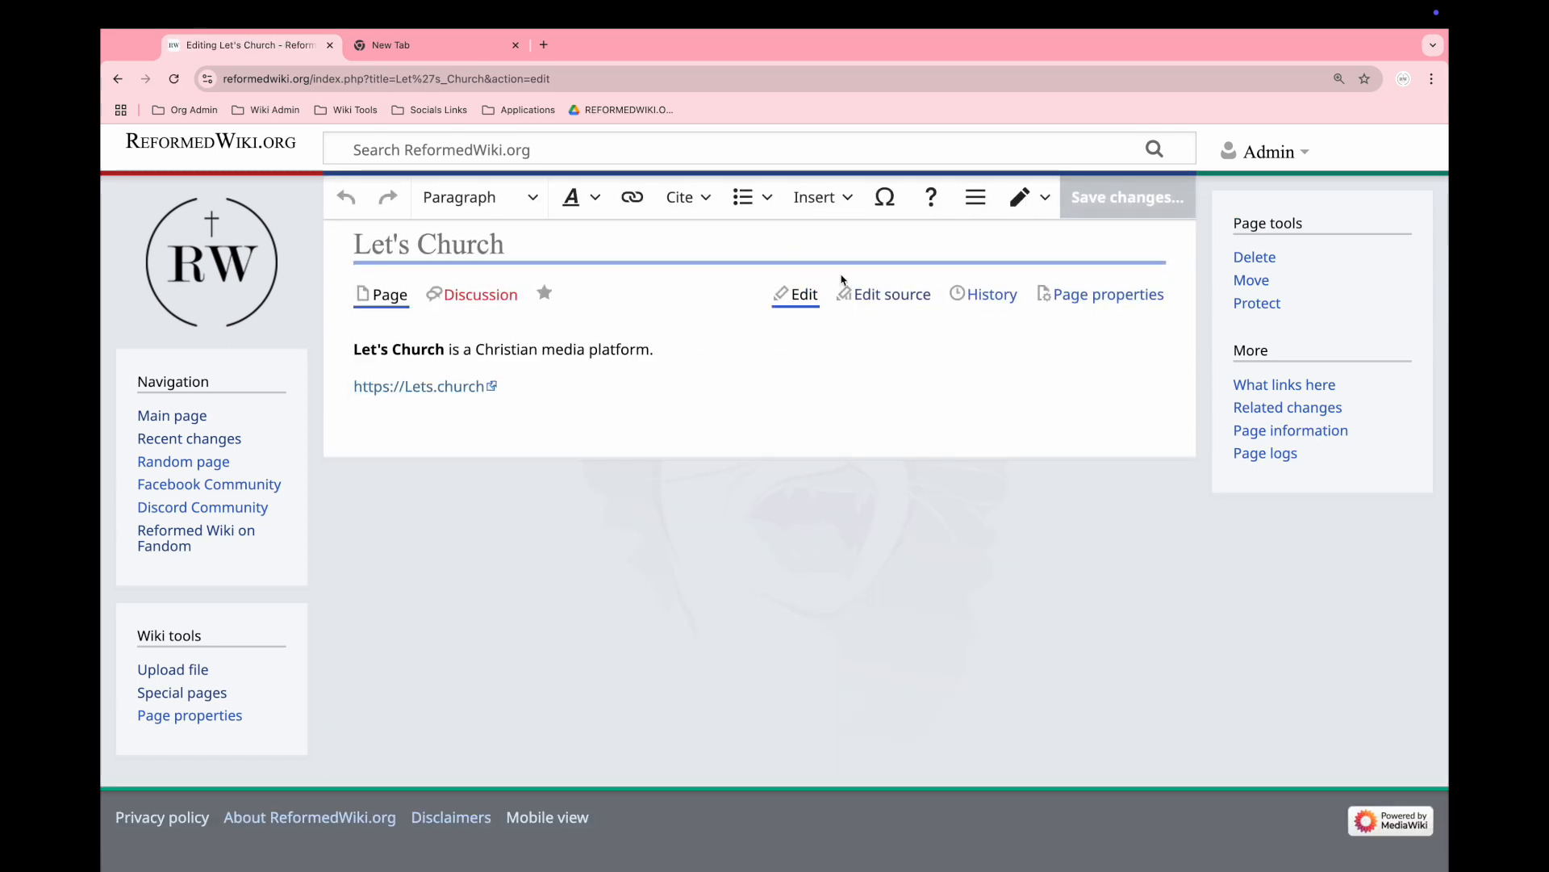
pyautogui.click(888, 296)
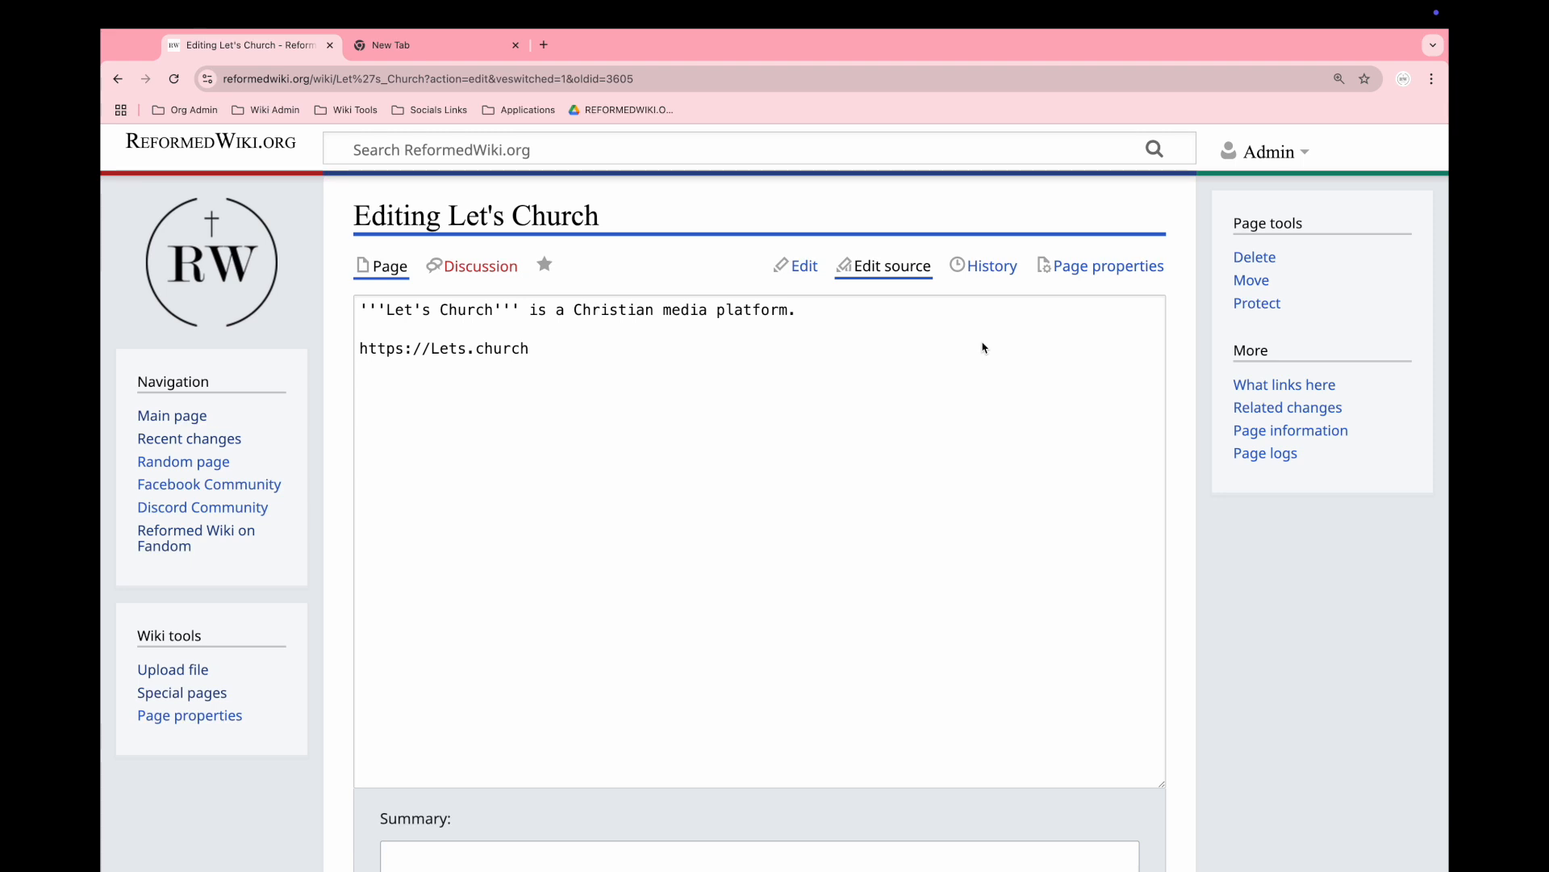
pyautogui.click(786, 371)
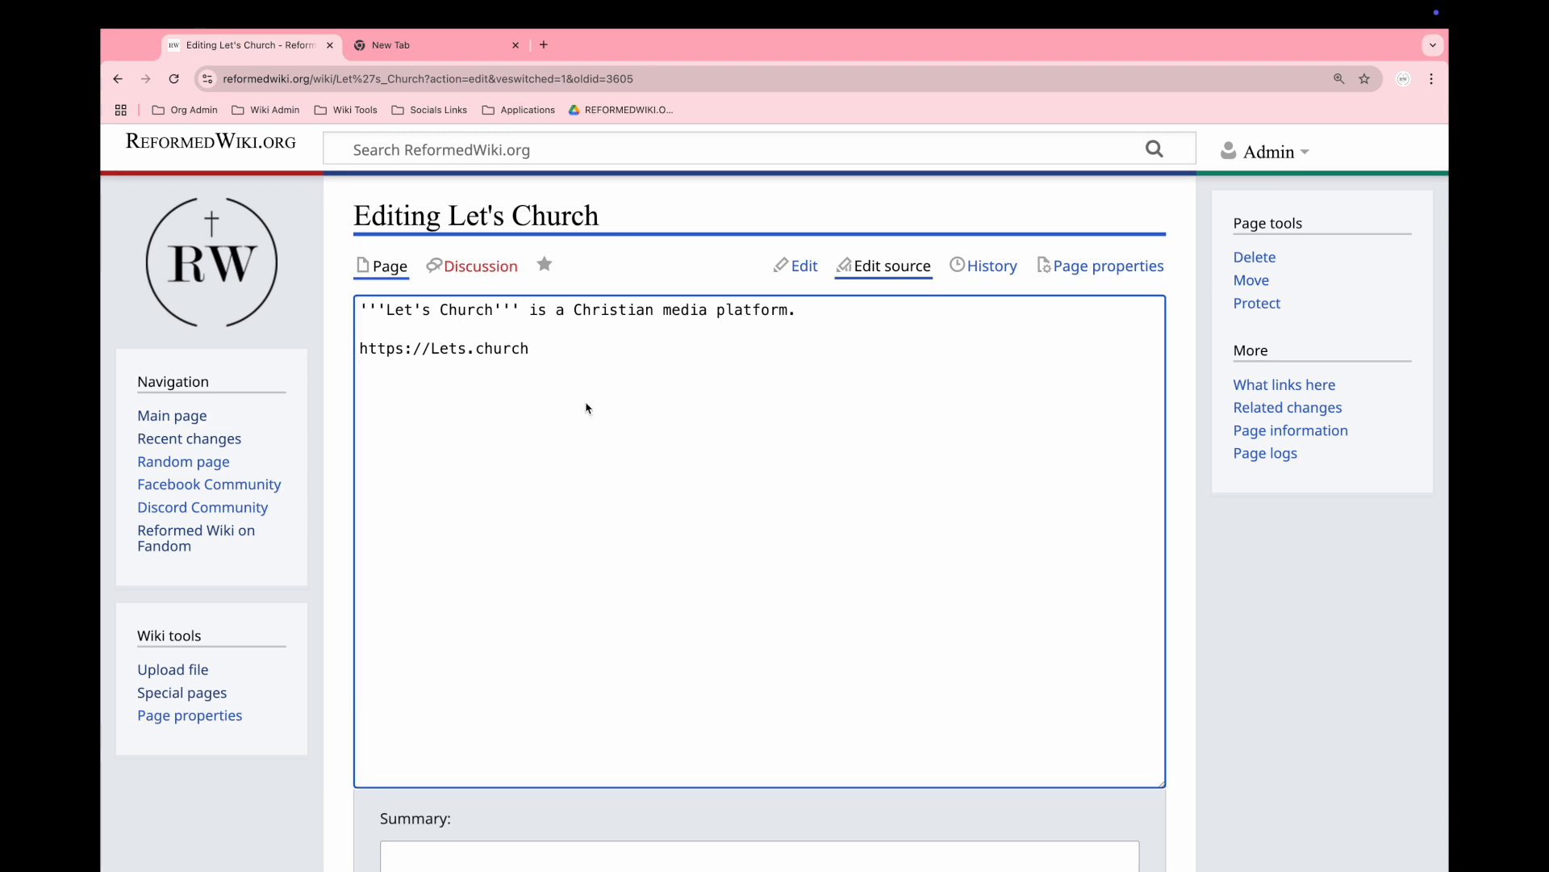
pyautogui.scroll(-1, 588, 409)
pyautogui.scroll(1, 716, 261)
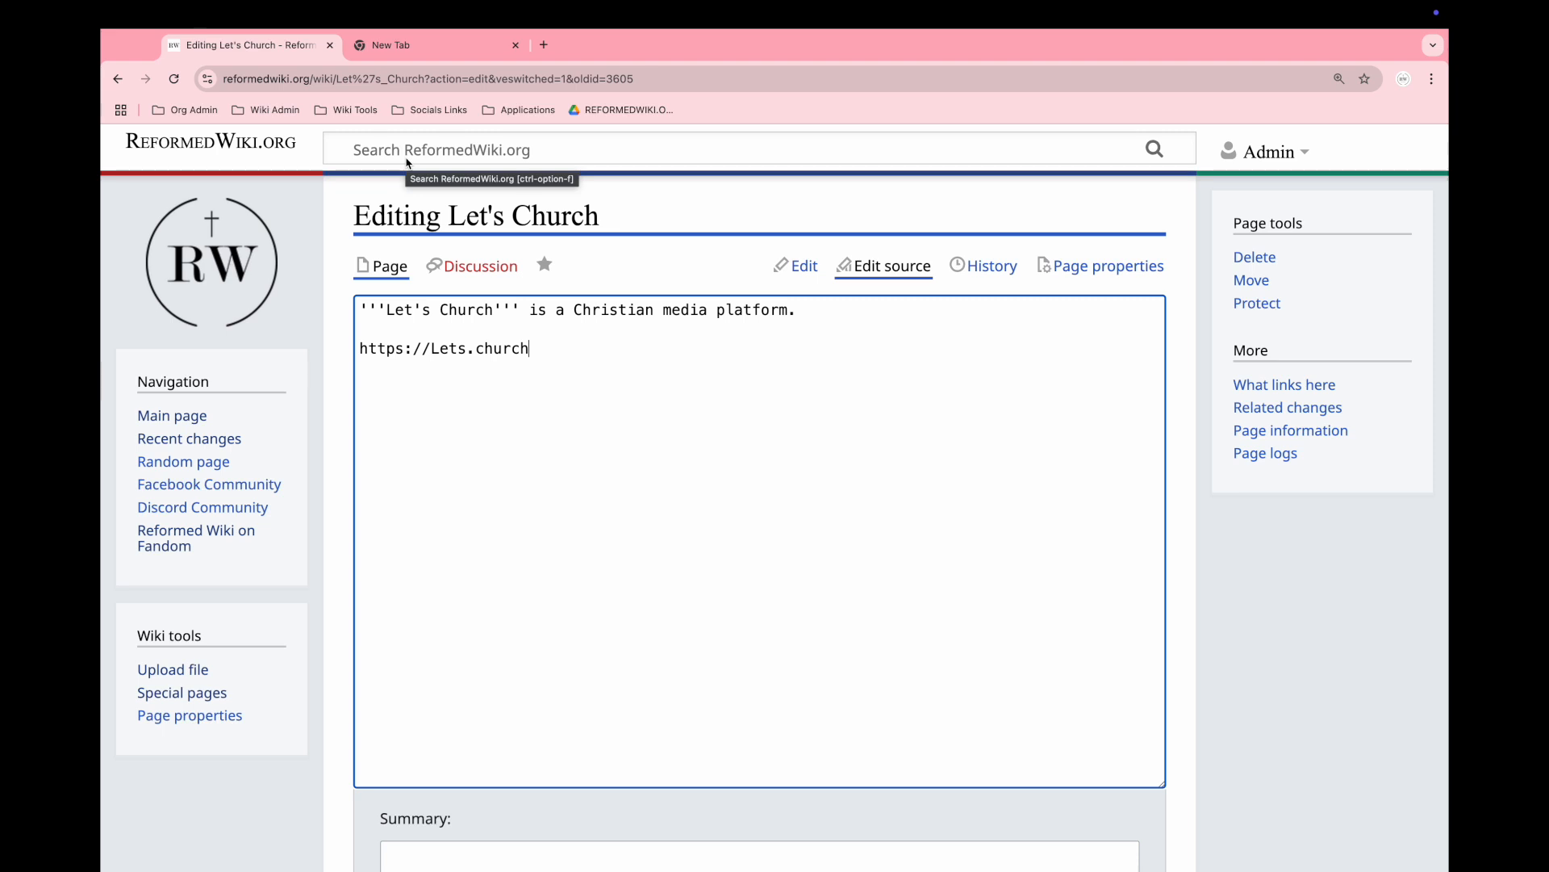
# - Open ReformedWiki.org in the other browser tab and find the G3 Ministries page through the wiki search
pyautogui.click(419, 49)
pyautogui.write('ref')
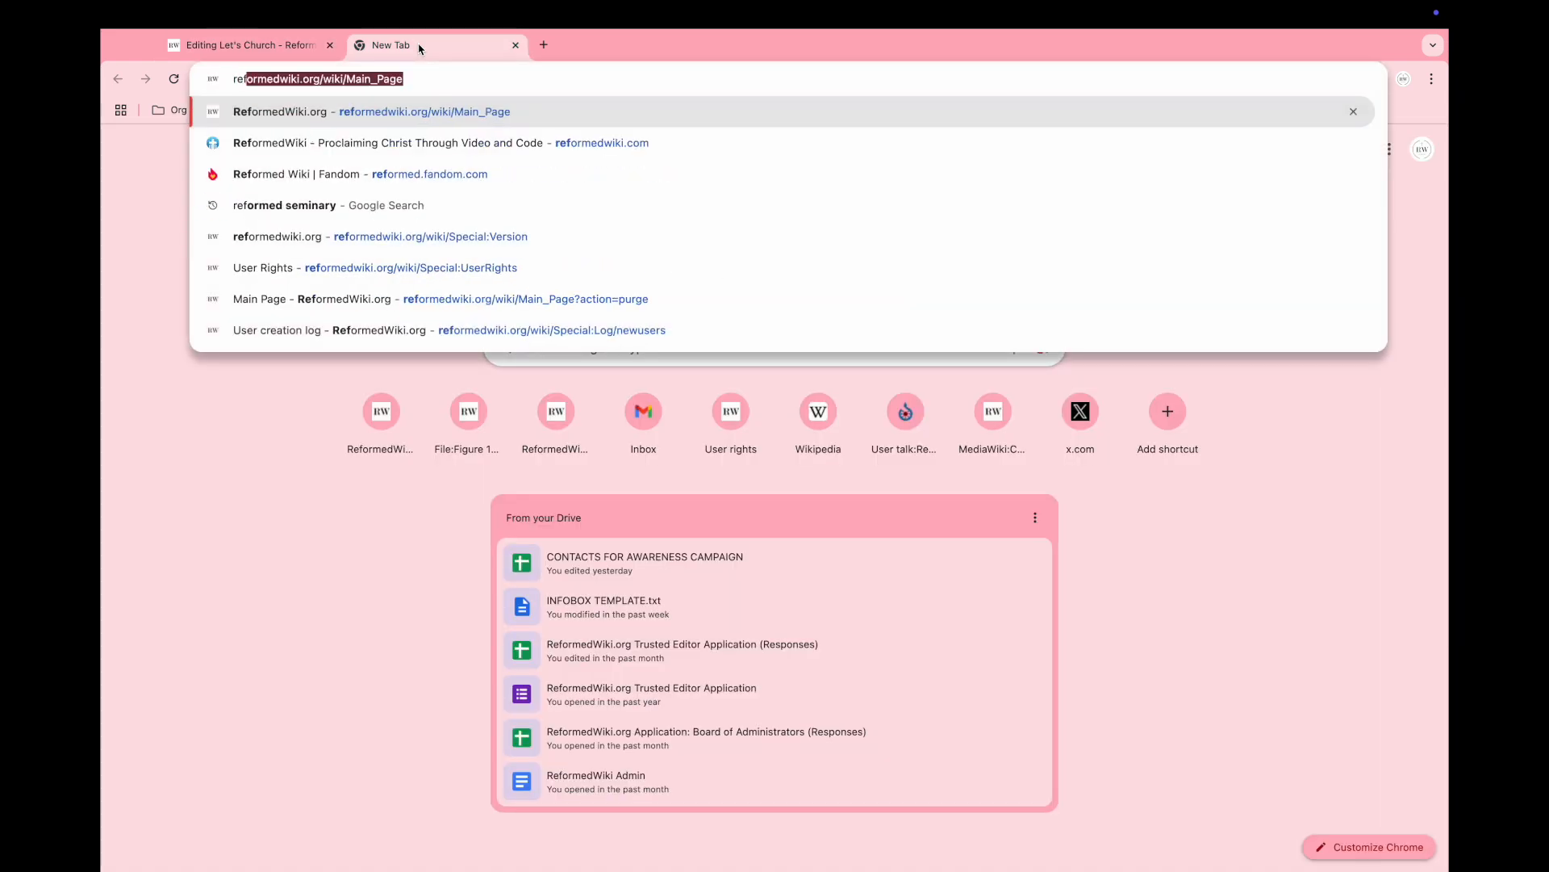
pyautogui.press('Return')
pyautogui.click(408, 148)
pyautogui.write('G')
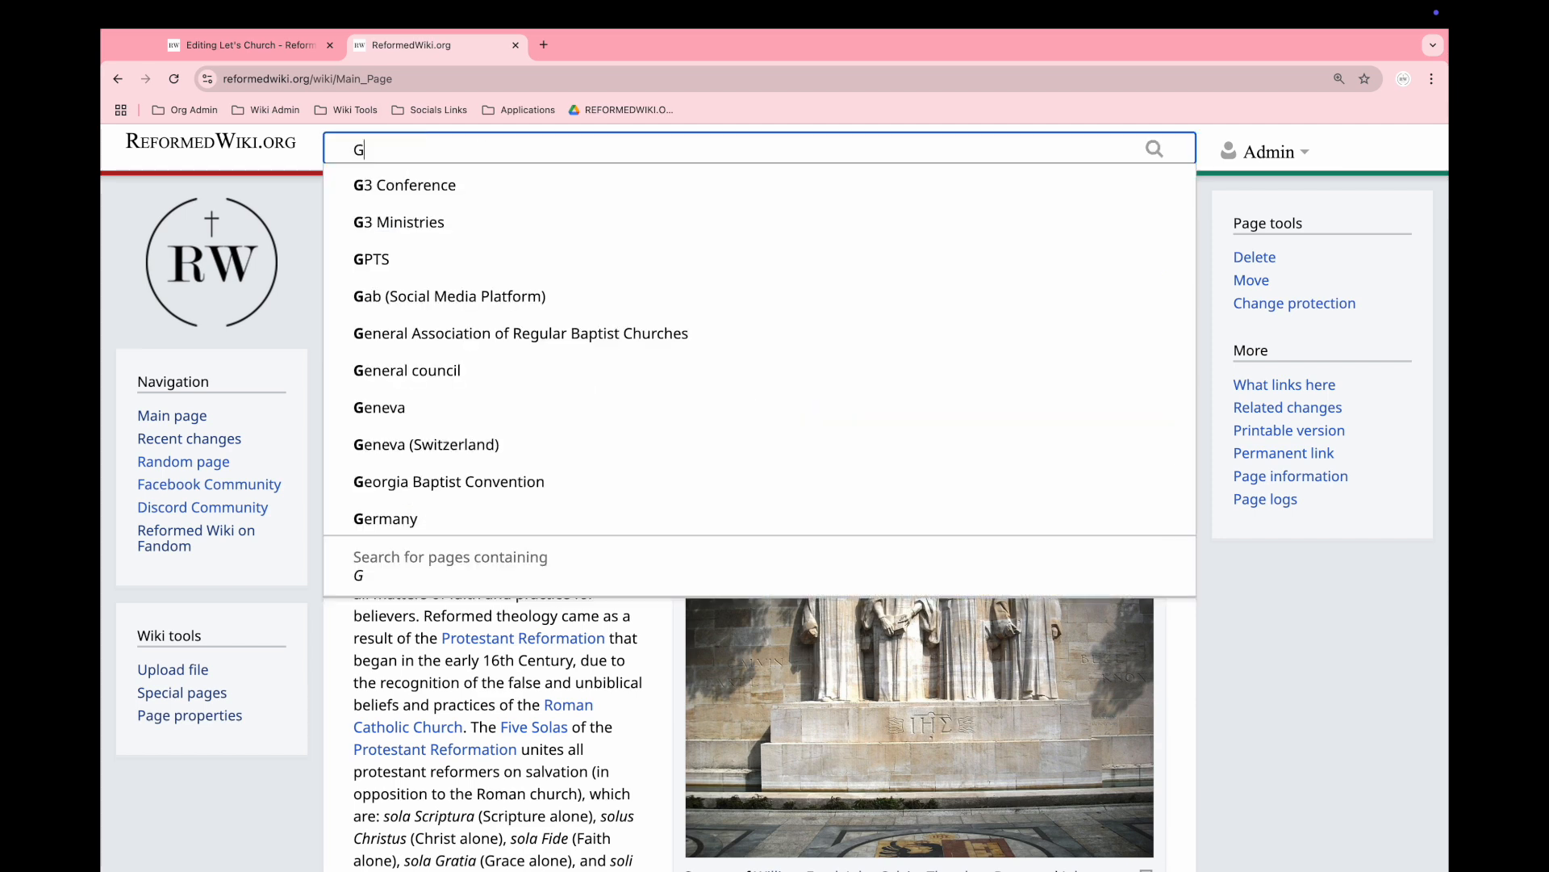
pyautogui.write('3 m')
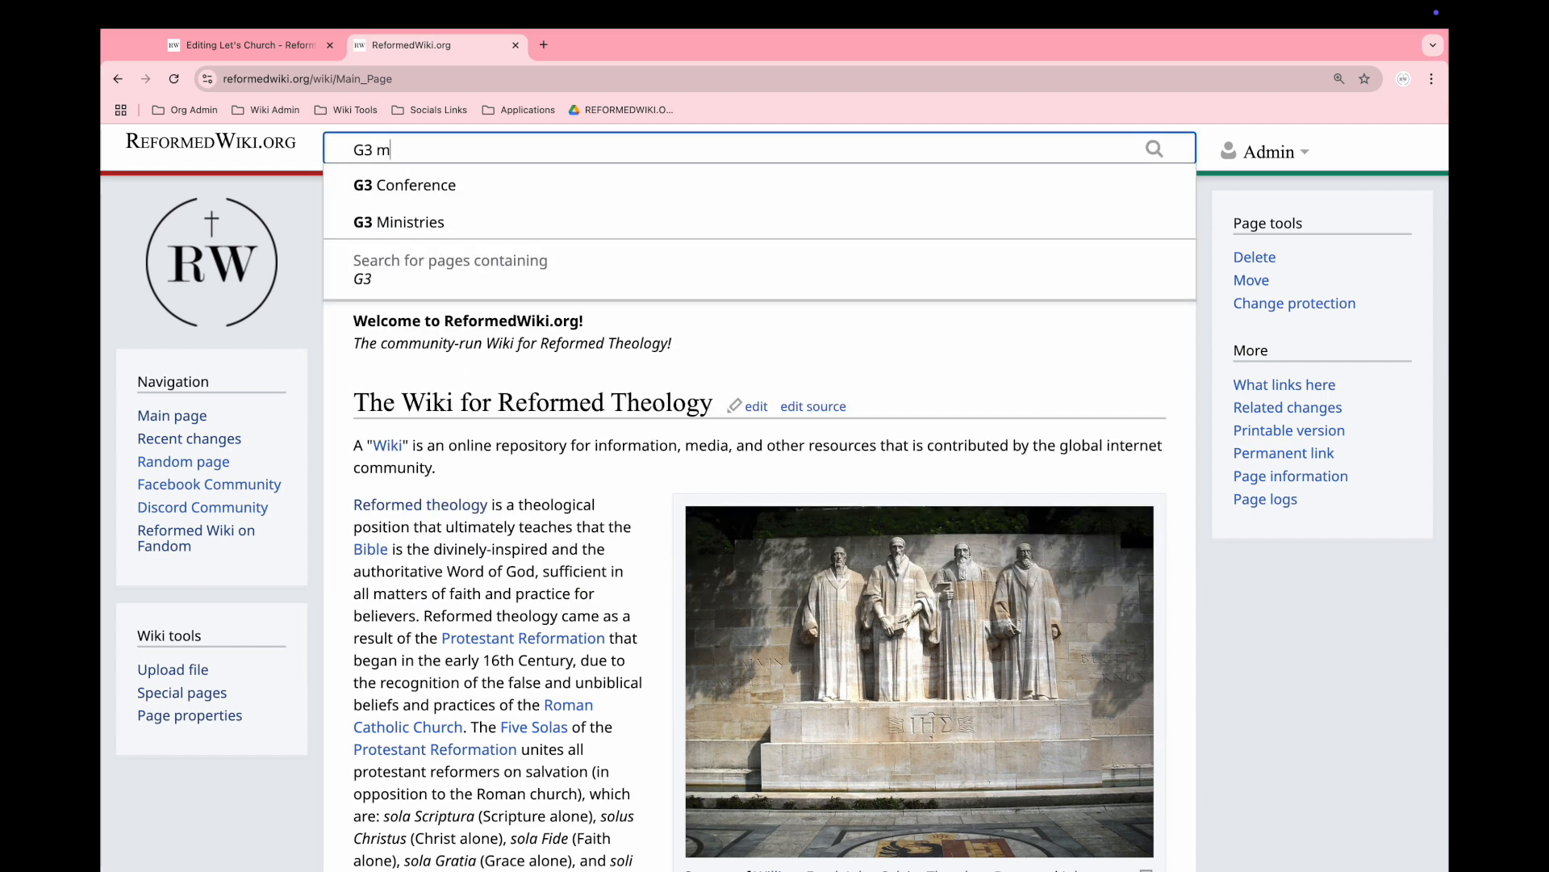
pyautogui.press('BackSpace')
pyautogui.click(412, 219)
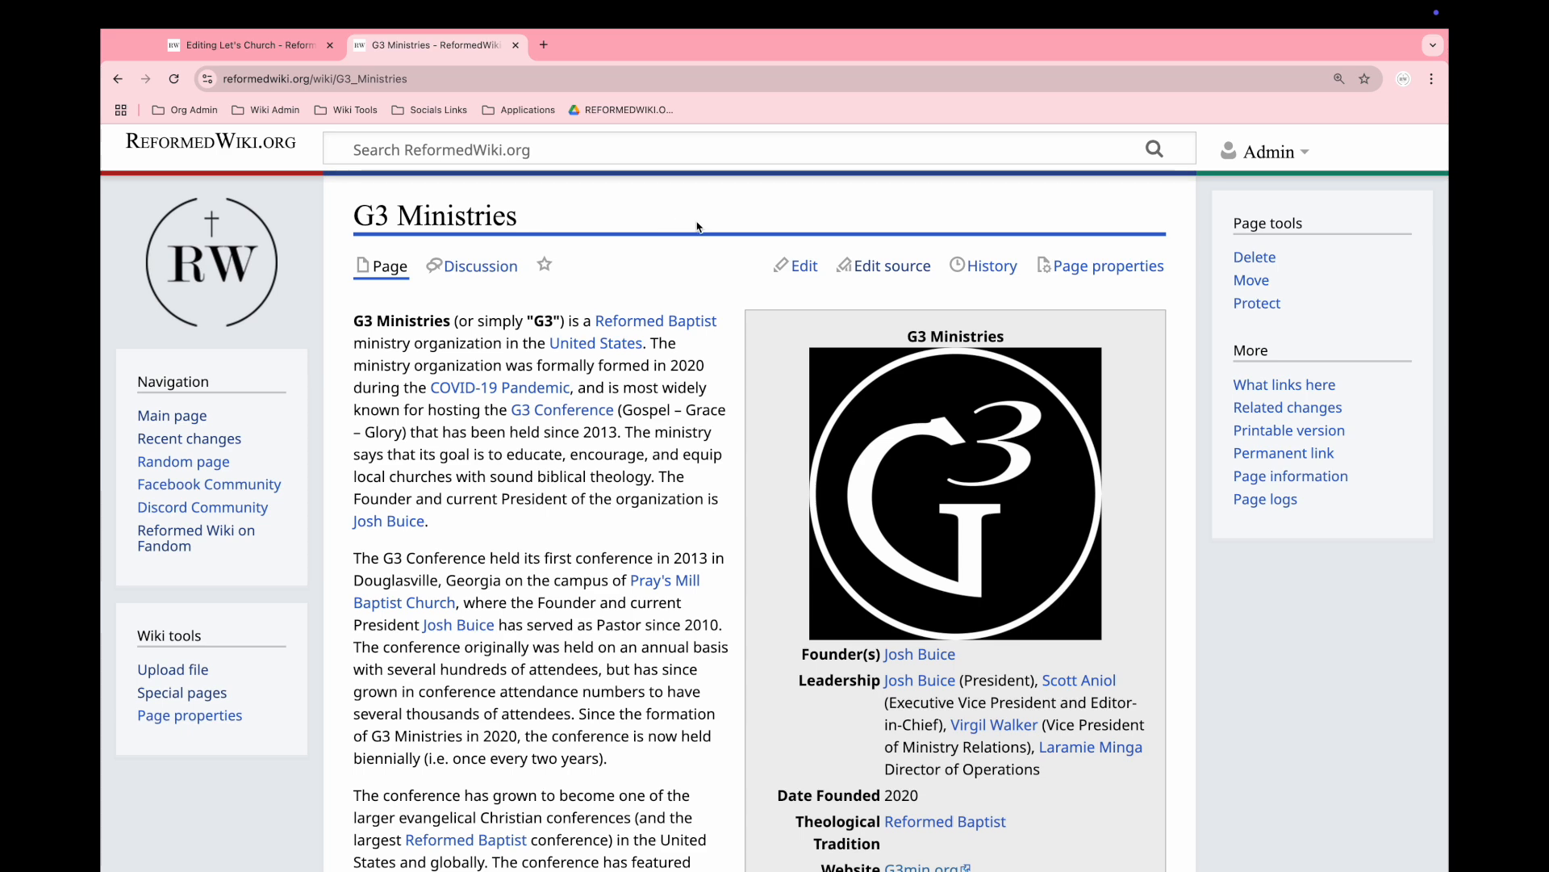
# - Copy the complete Infobox_organization block from the source of the G3 Ministries page
pyautogui.click(872, 267)
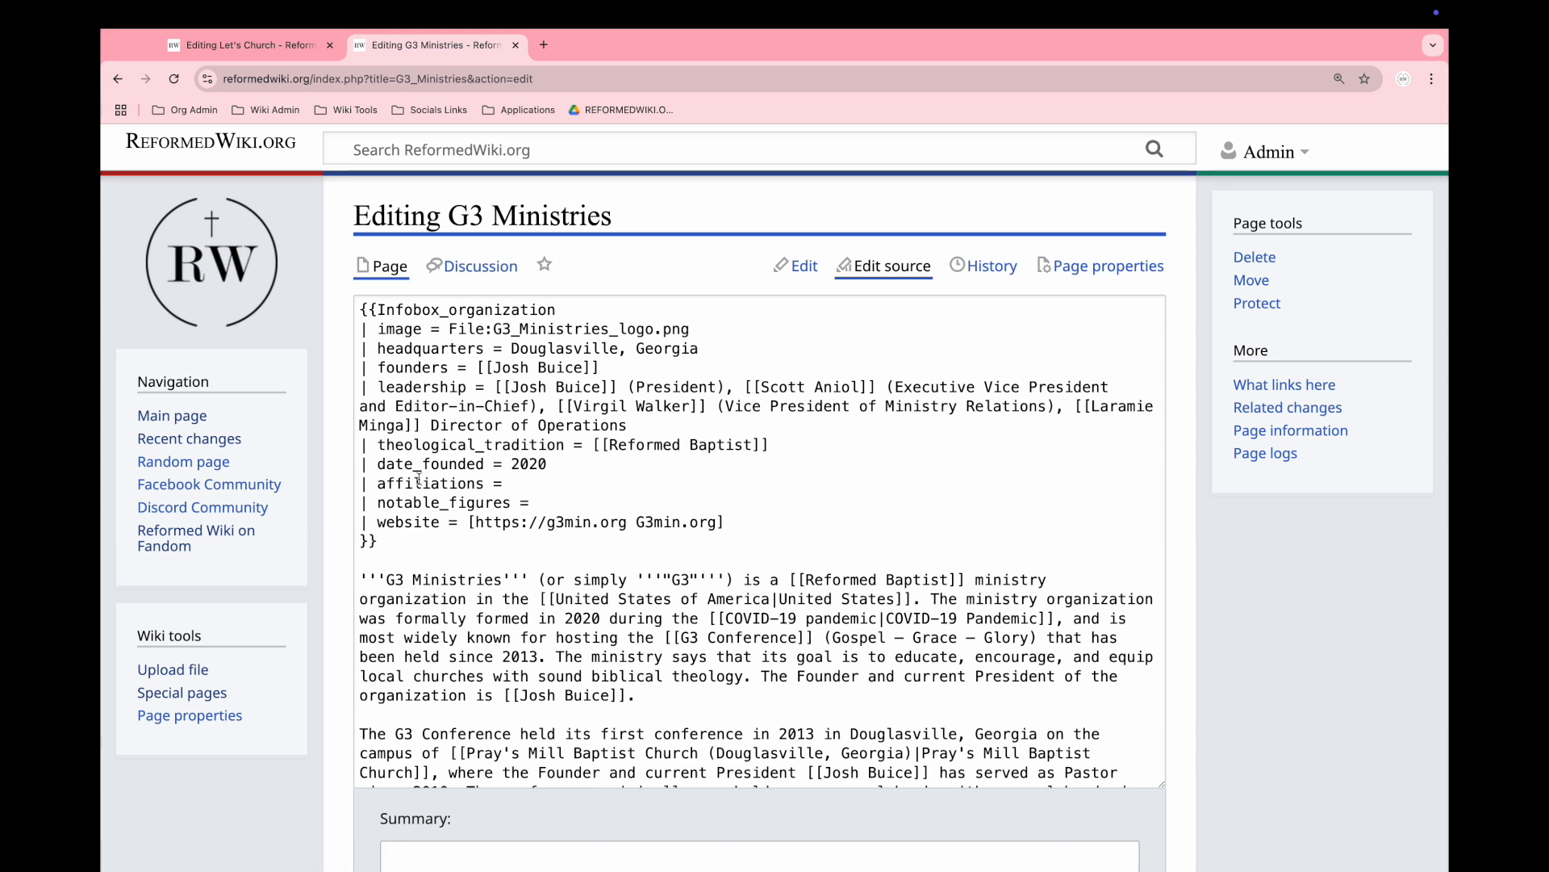
pyautogui.moveTo(386, 543); pyautogui.dragTo(321, 307)
pyautogui.press('super+c')
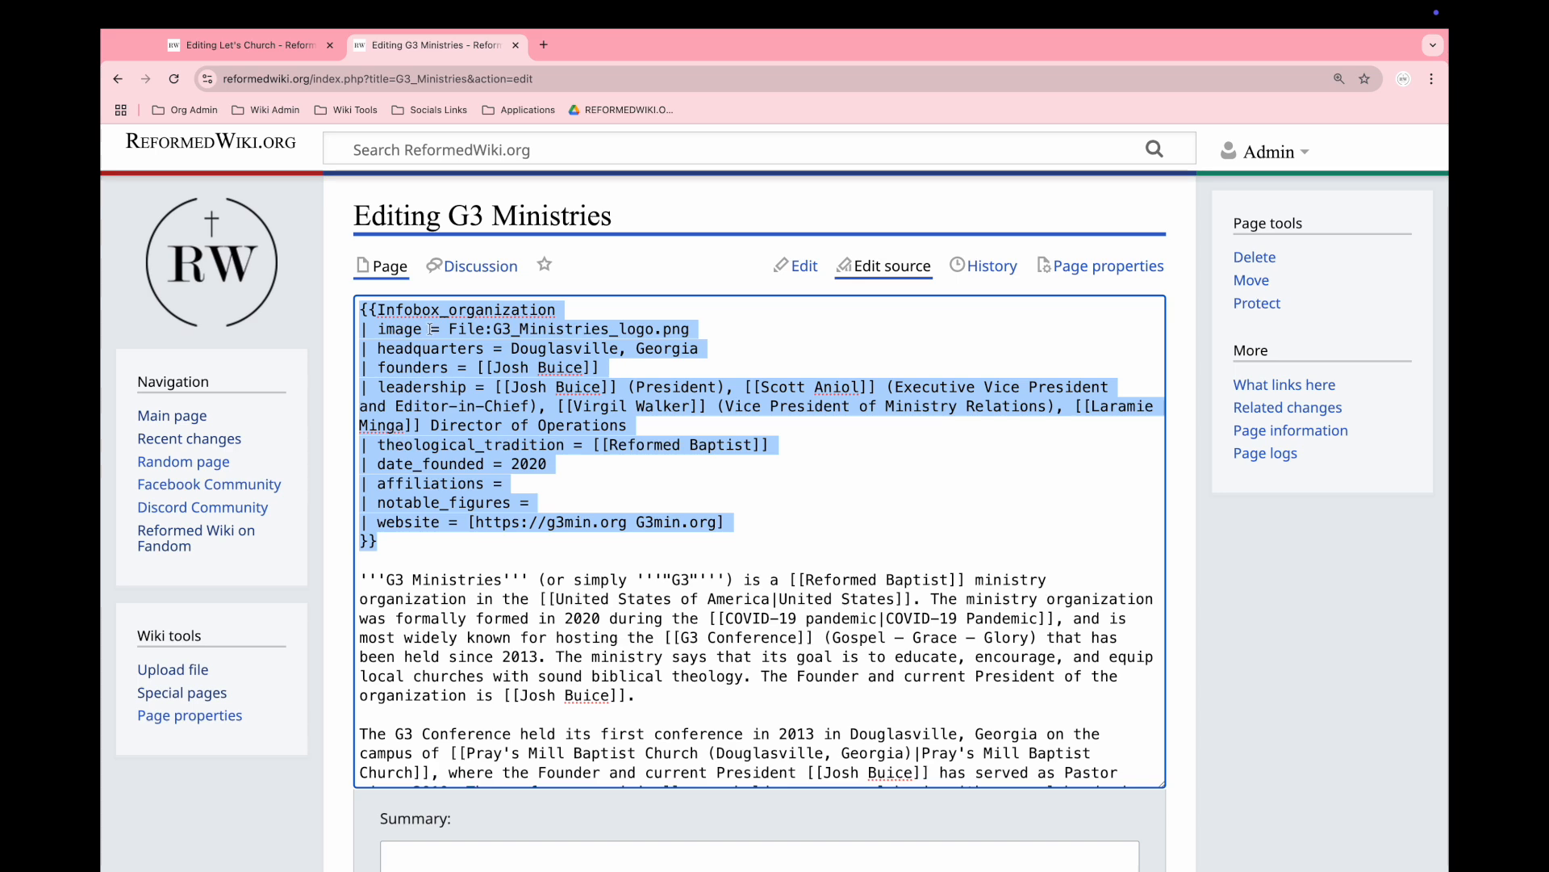
pyautogui.scroll(-3, 491, 384)
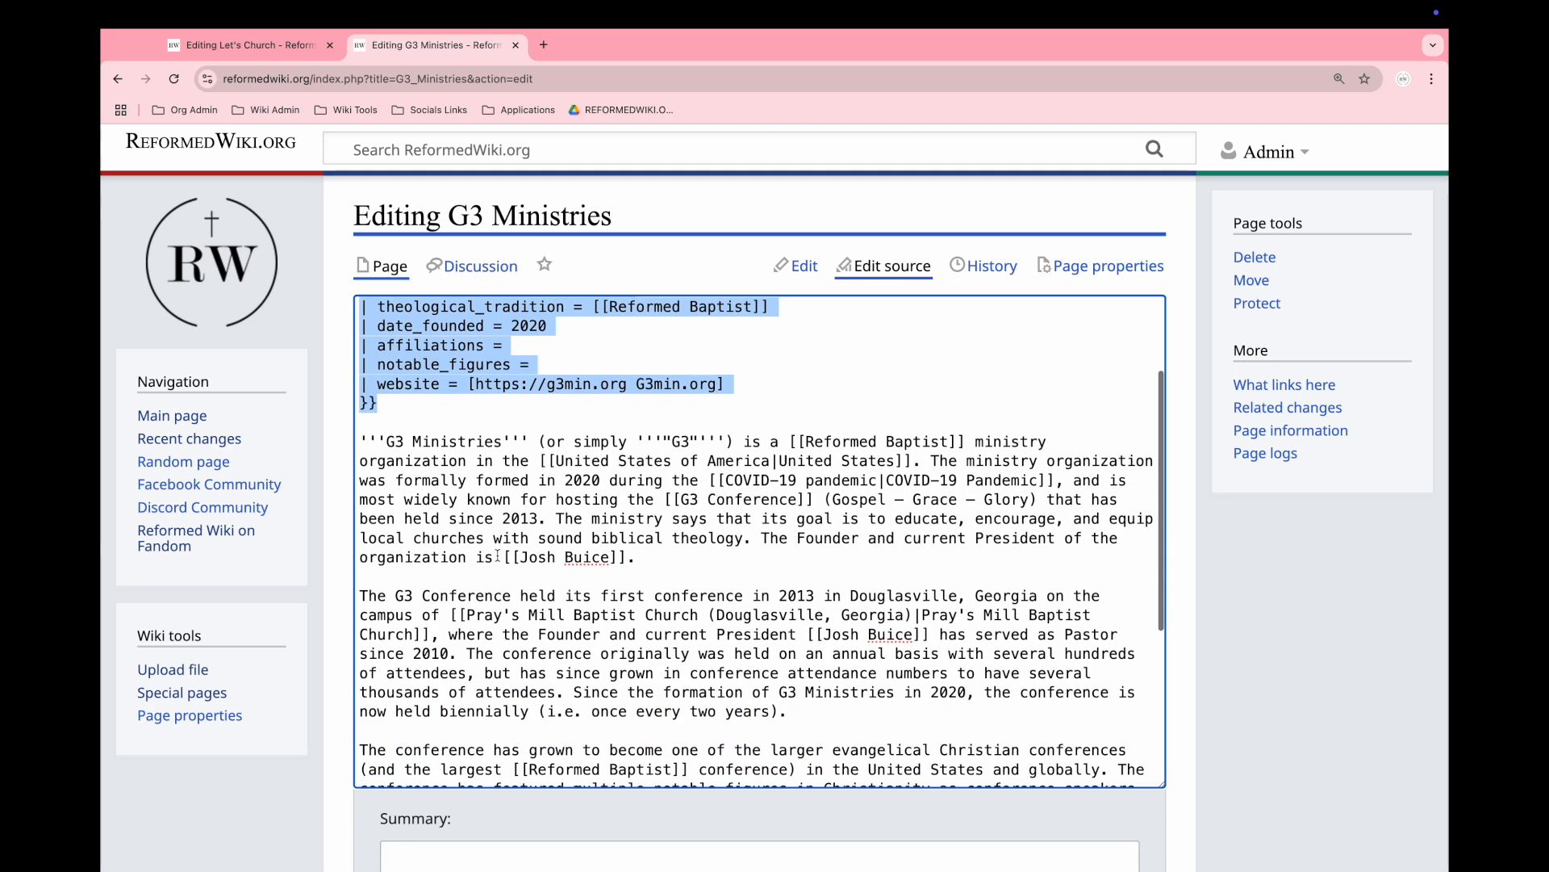
pyautogui.scroll(3, 584, 466)
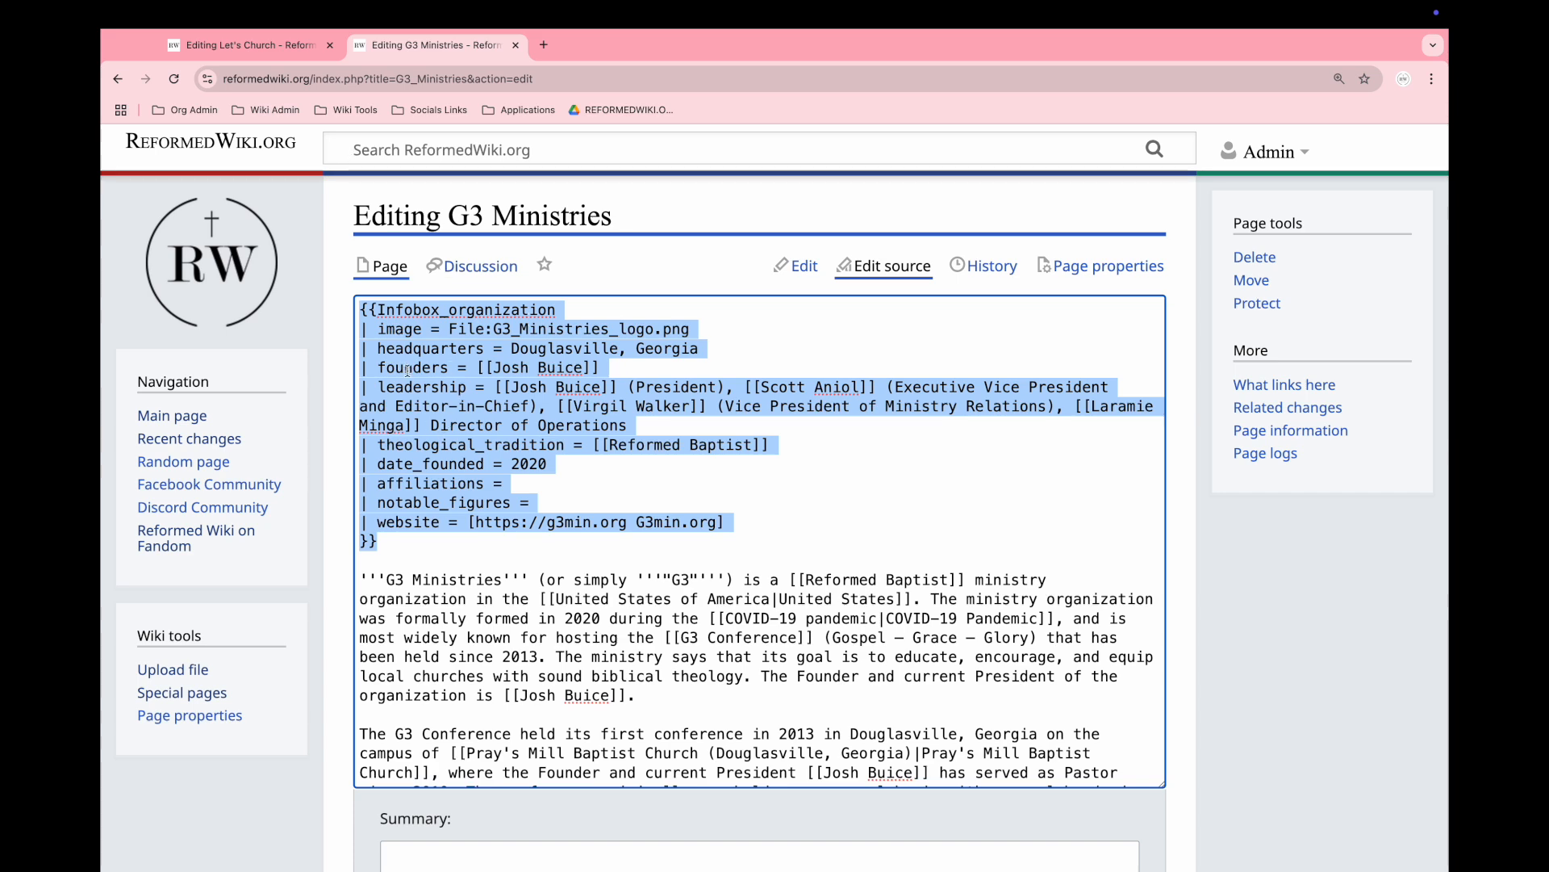
# - Paste the copied infobox block above the opening sentence in the Let's Church source, separated by a blank line
pyautogui.click(248, 46)
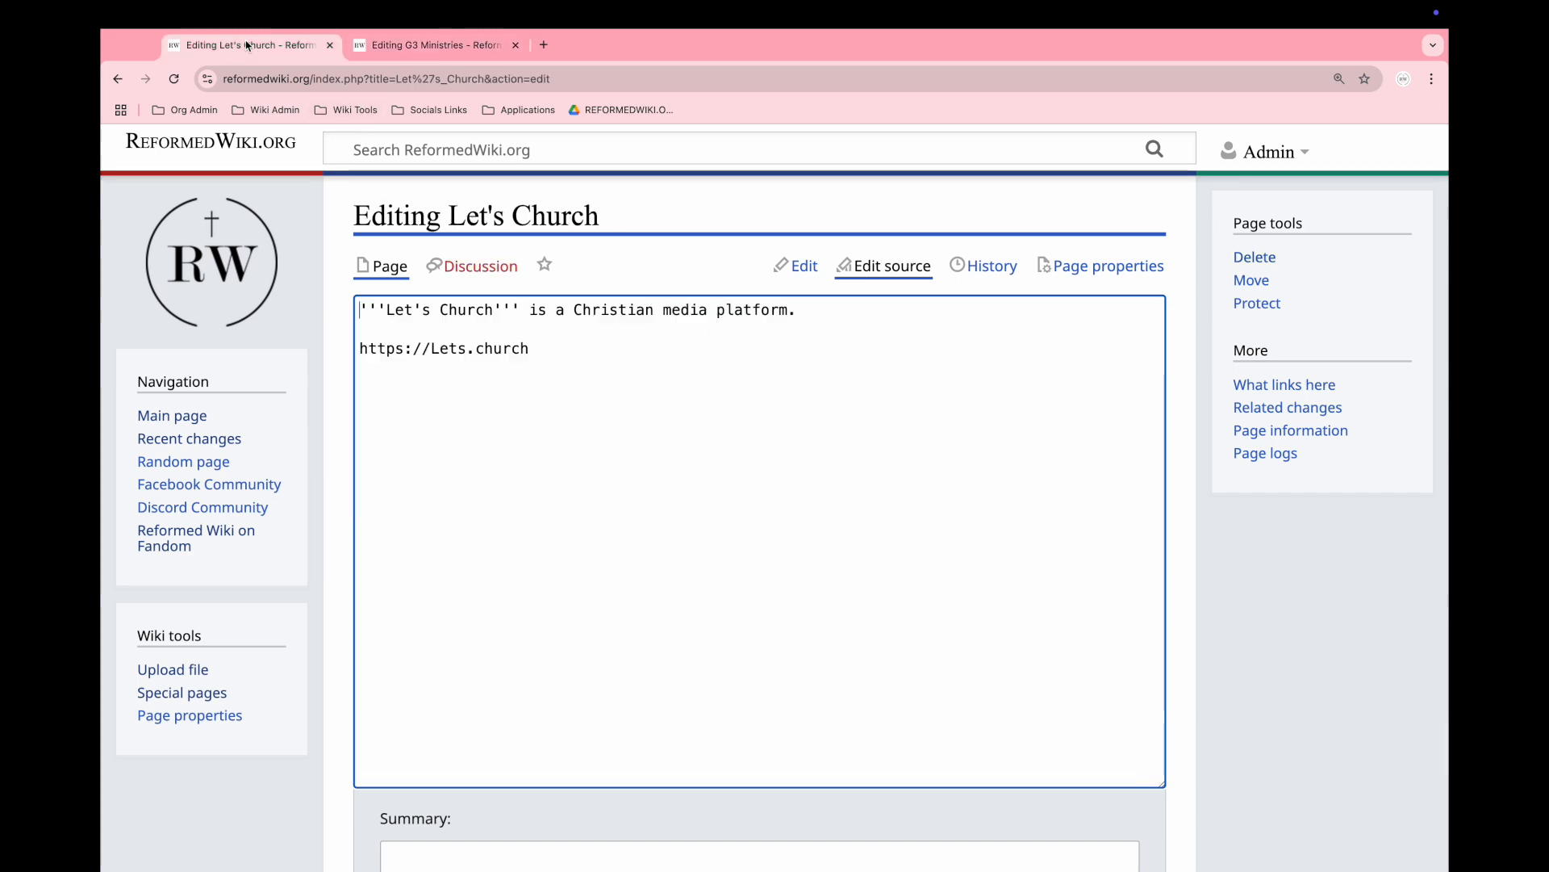
pyautogui.press('Return')
pyautogui.press('Return')
pyautogui.press('super+v')
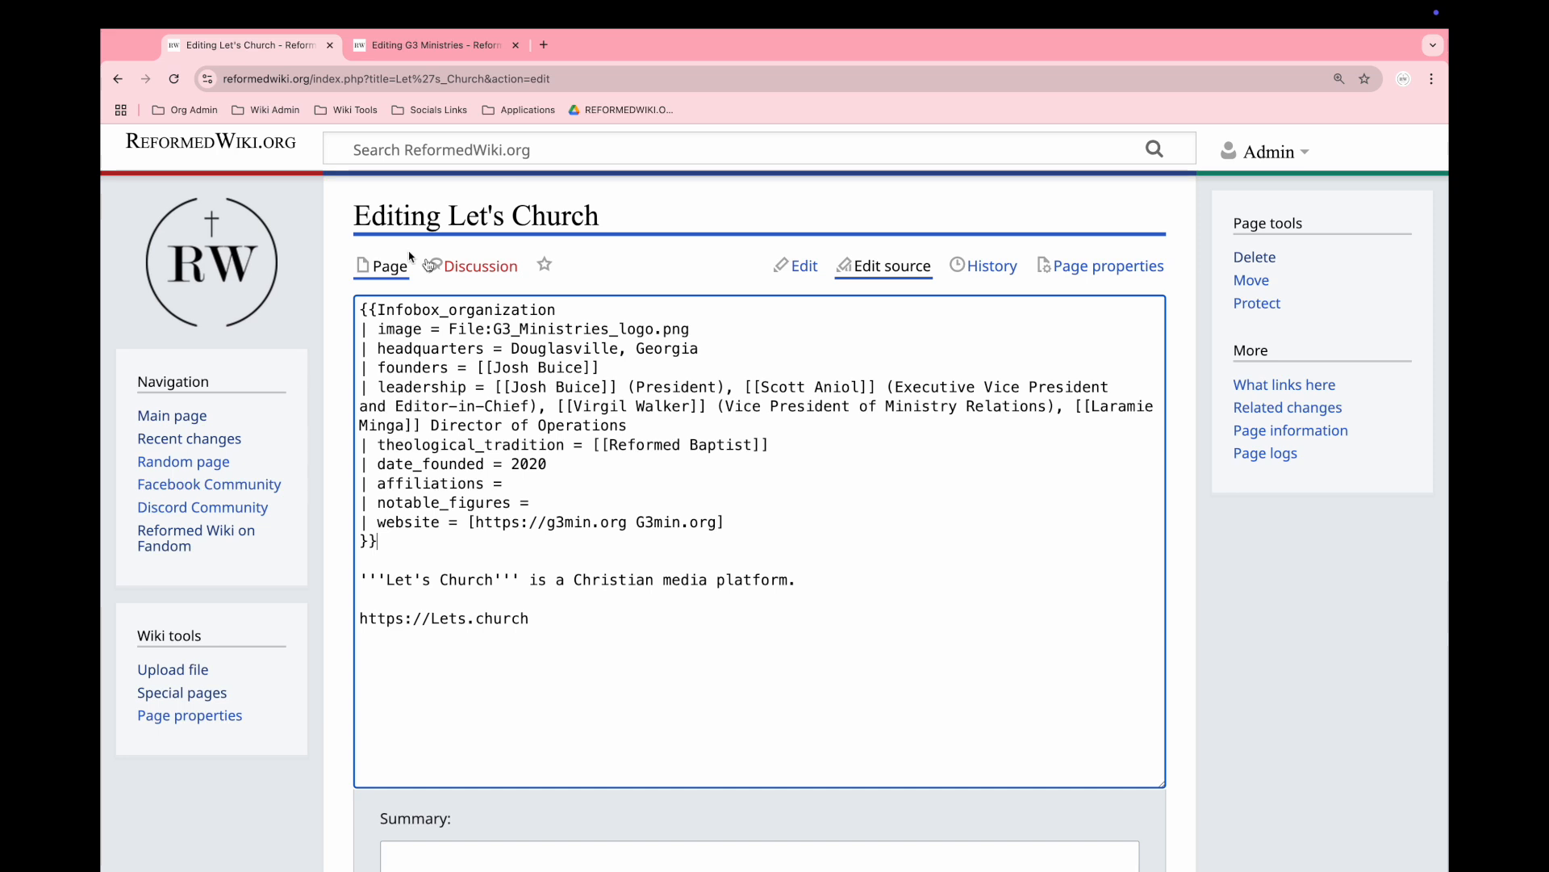
# - Clear the image, headquarters and leadership values in the pasted infobox
pyautogui.moveTo(699, 332); pyautogui.dragTo(449, 330)
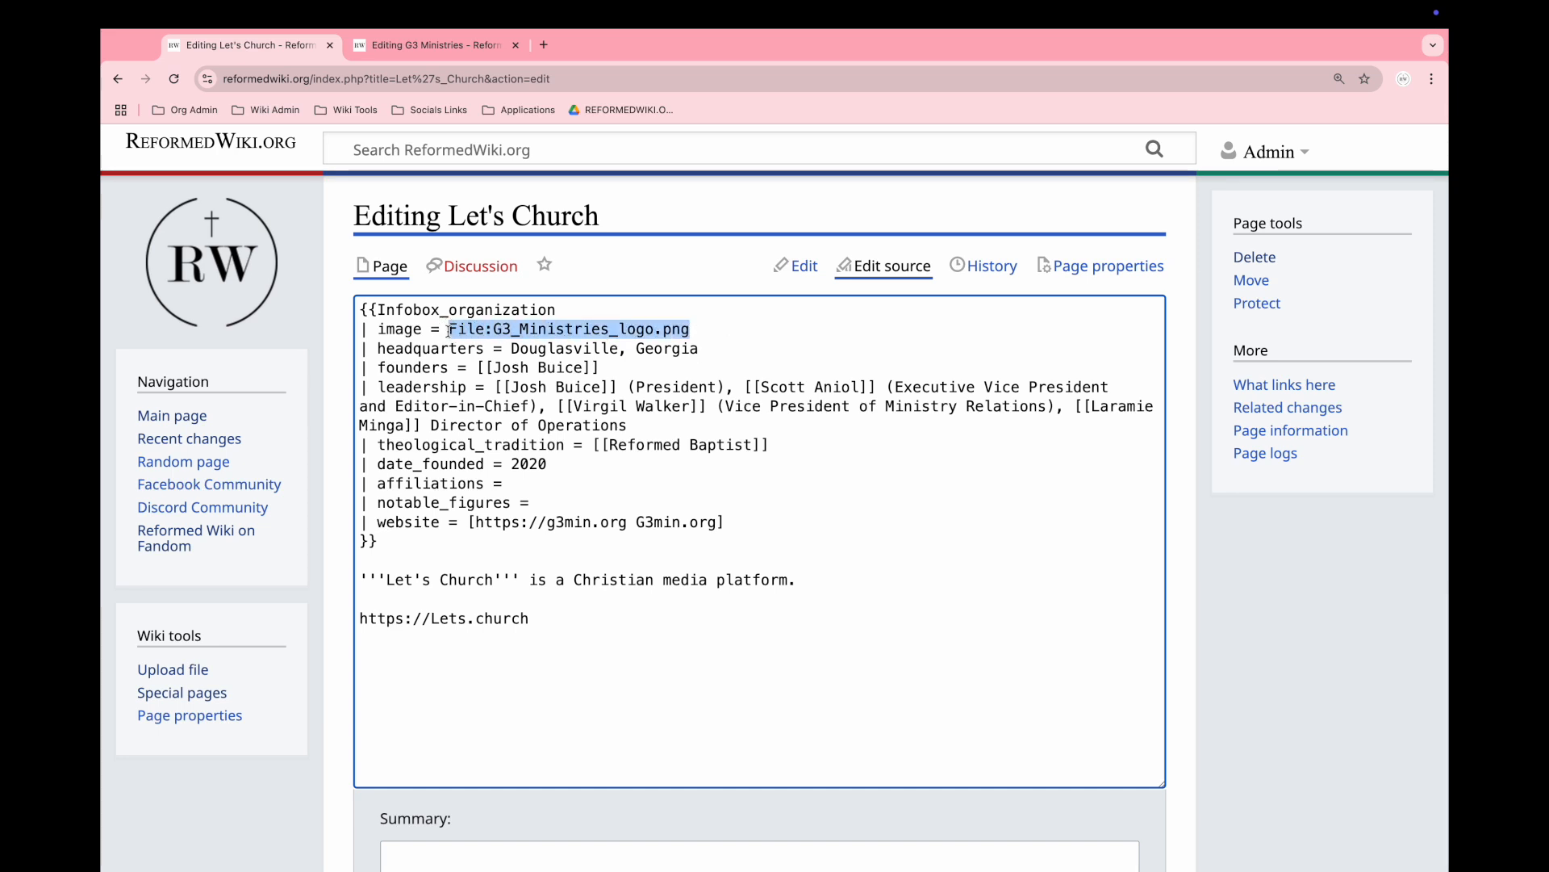
pyautogui.press('BackSpace')
pyautogui.click(721, 346)
pyautogui.moveTo(700, 348); pyautogui.dragTo(510, 347)
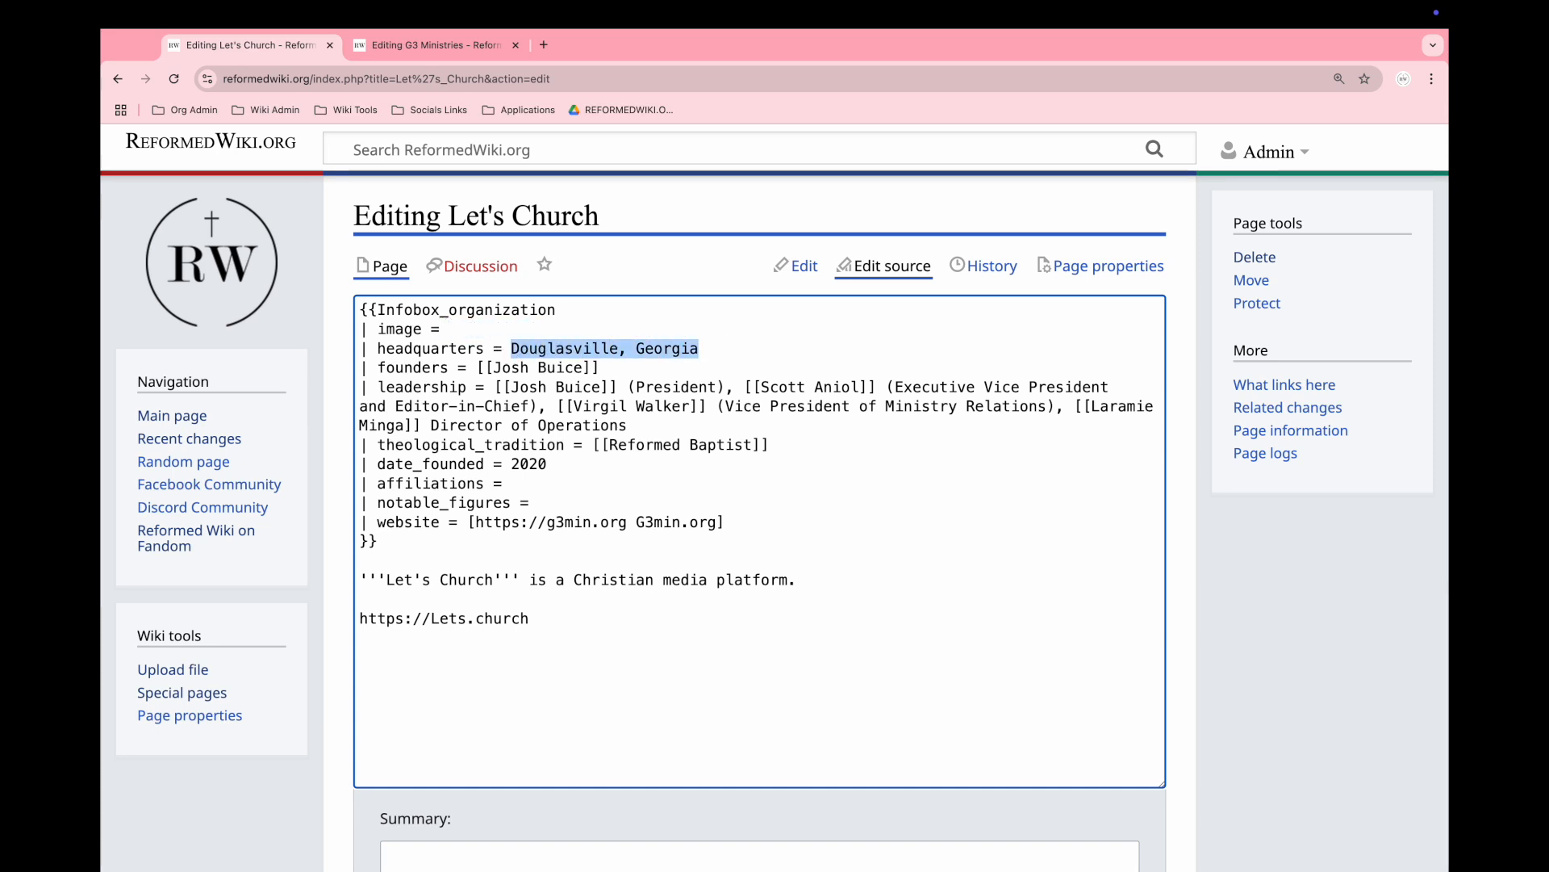
pyautogui.press('BackSpace')
pyautogui.moveTo(631, 426); pyautogui.dragTo(494, 388)
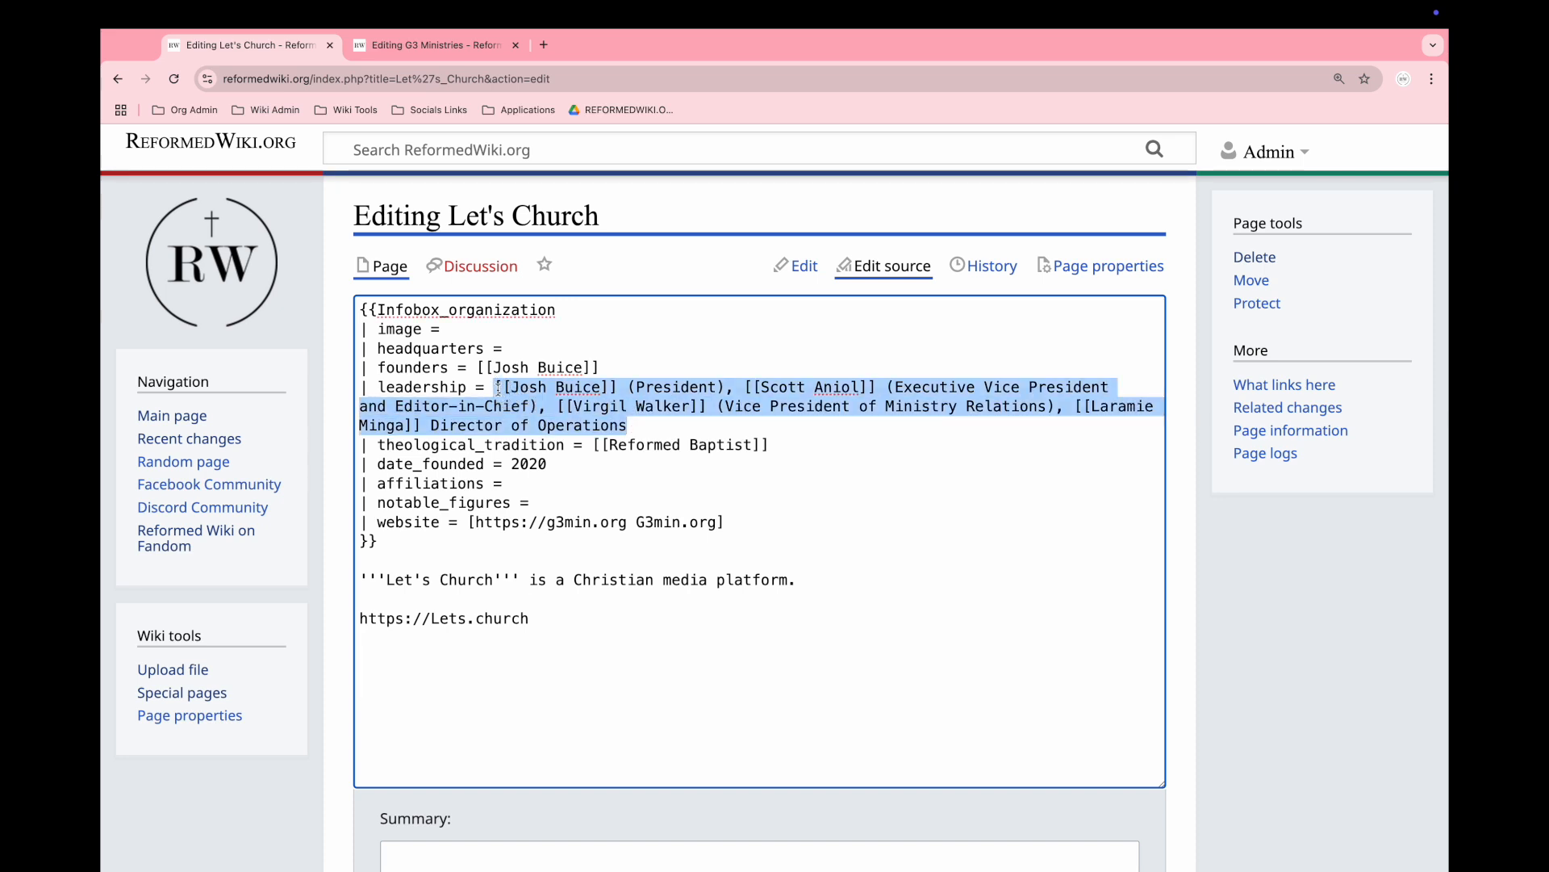
pyautogui.press('BackSpace')
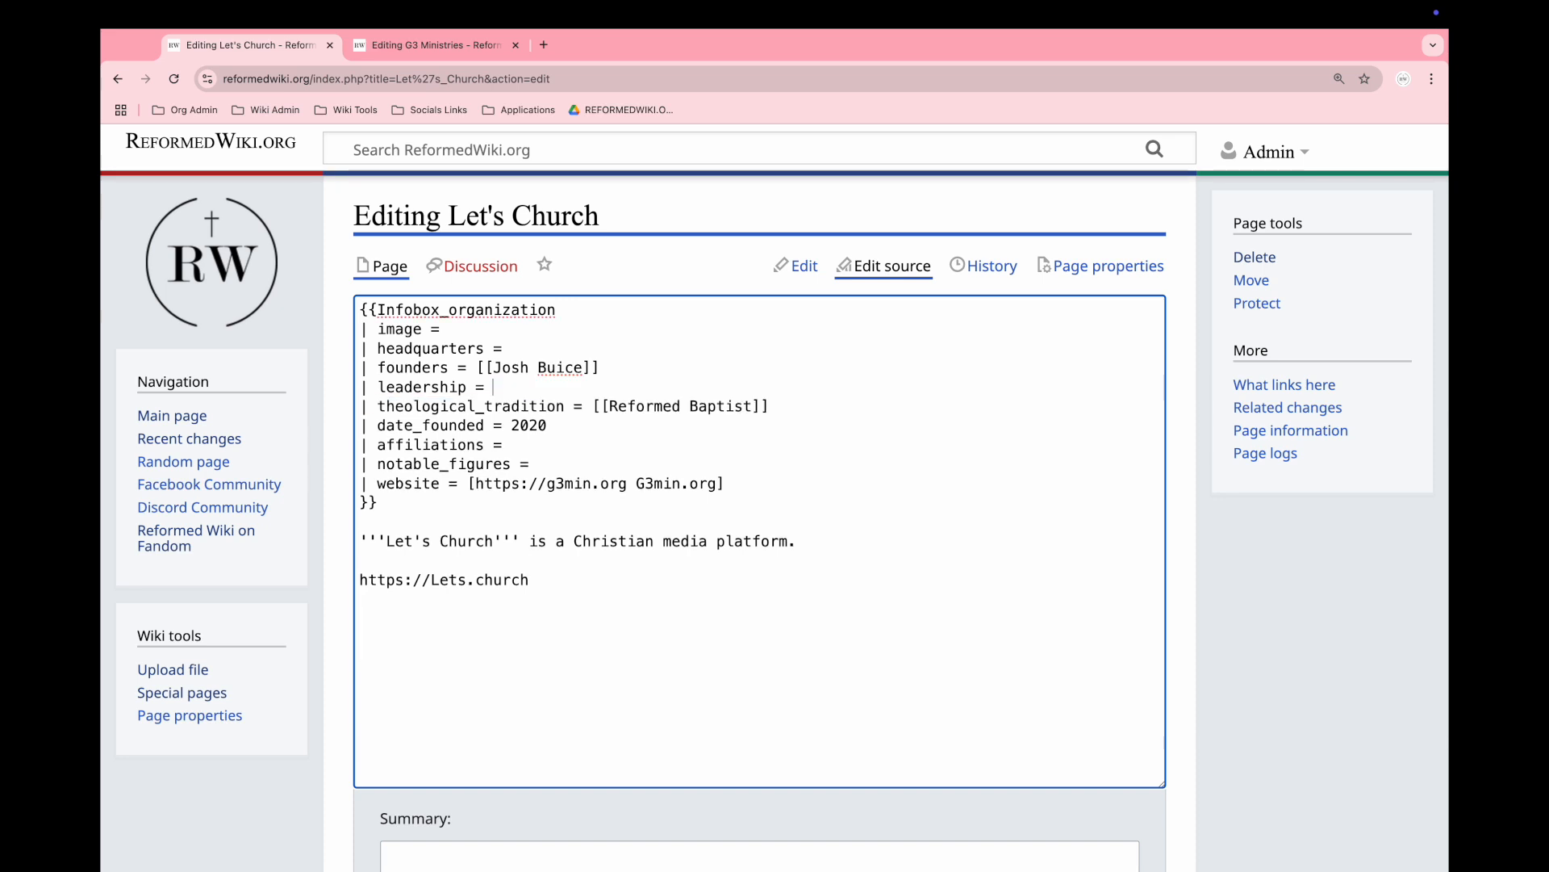
# - Set the infobox's date_founded to 2023 and its theological_tradition link to Christianity
pyautogui.click(549, 426)
pyautogui.press('BackSpace')
pyautogui.write('3')
pyautogui.moveTo(610, 406); pyautogui.dragTo(753, 406)
pyautogui.write('Chris')
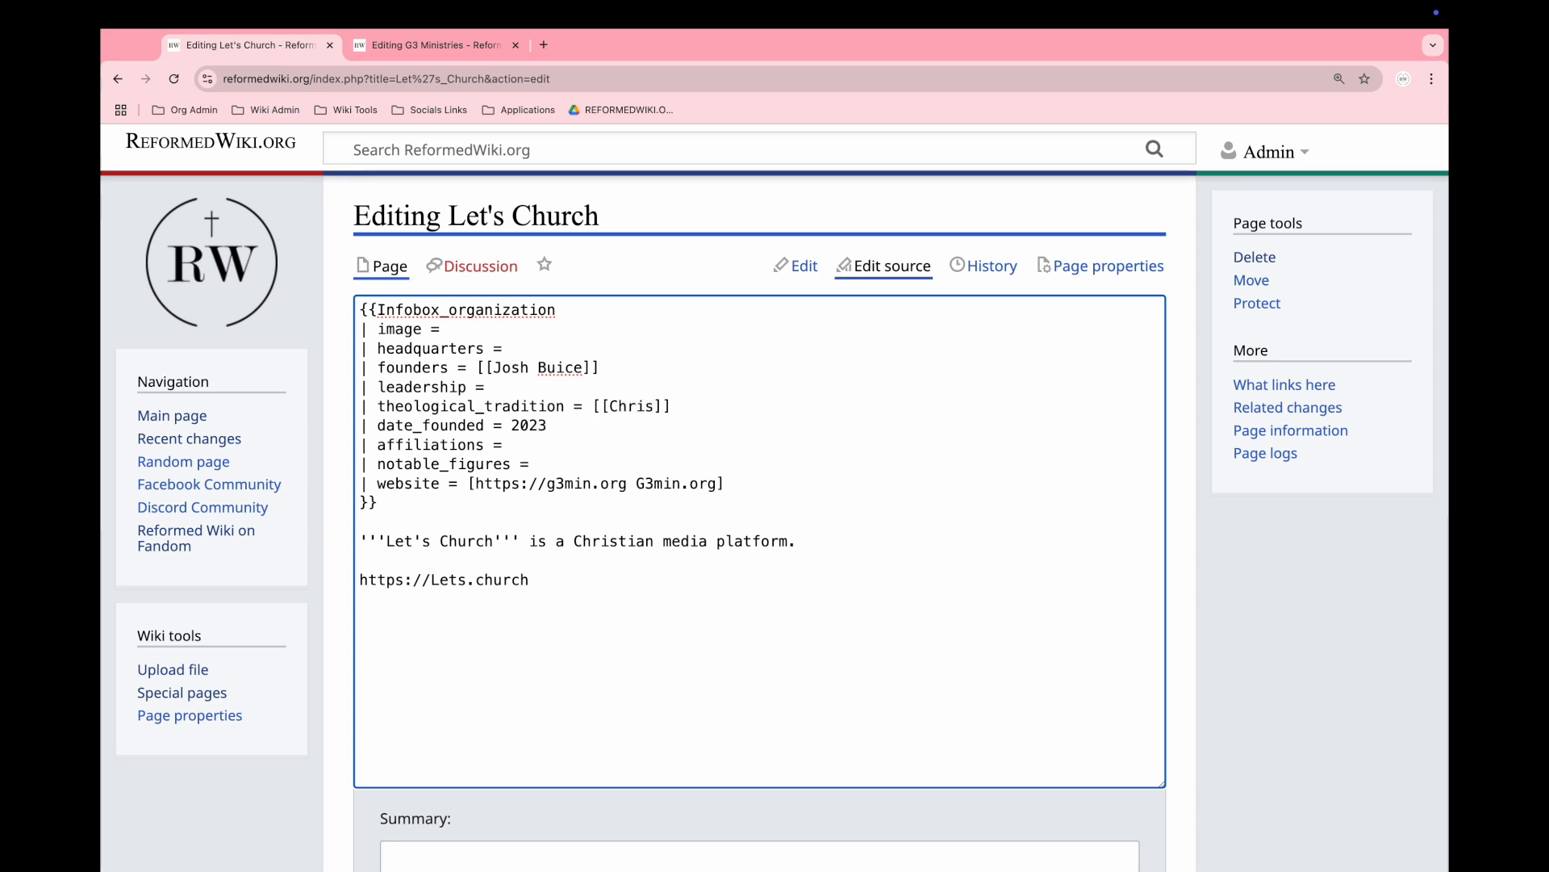
pyautogui.write('tianity')
pyautogui.doubleClick(569, 482)
pyautogui.write('Lets')
pyautogui.doubleClick(607, 482)
pyautogui.write('church')
pyautogui.doubleClick(675, 482)
pyautogui.write('Lets')
pyautogui.doubleClick(708, 484)
pyautogui.write('church')
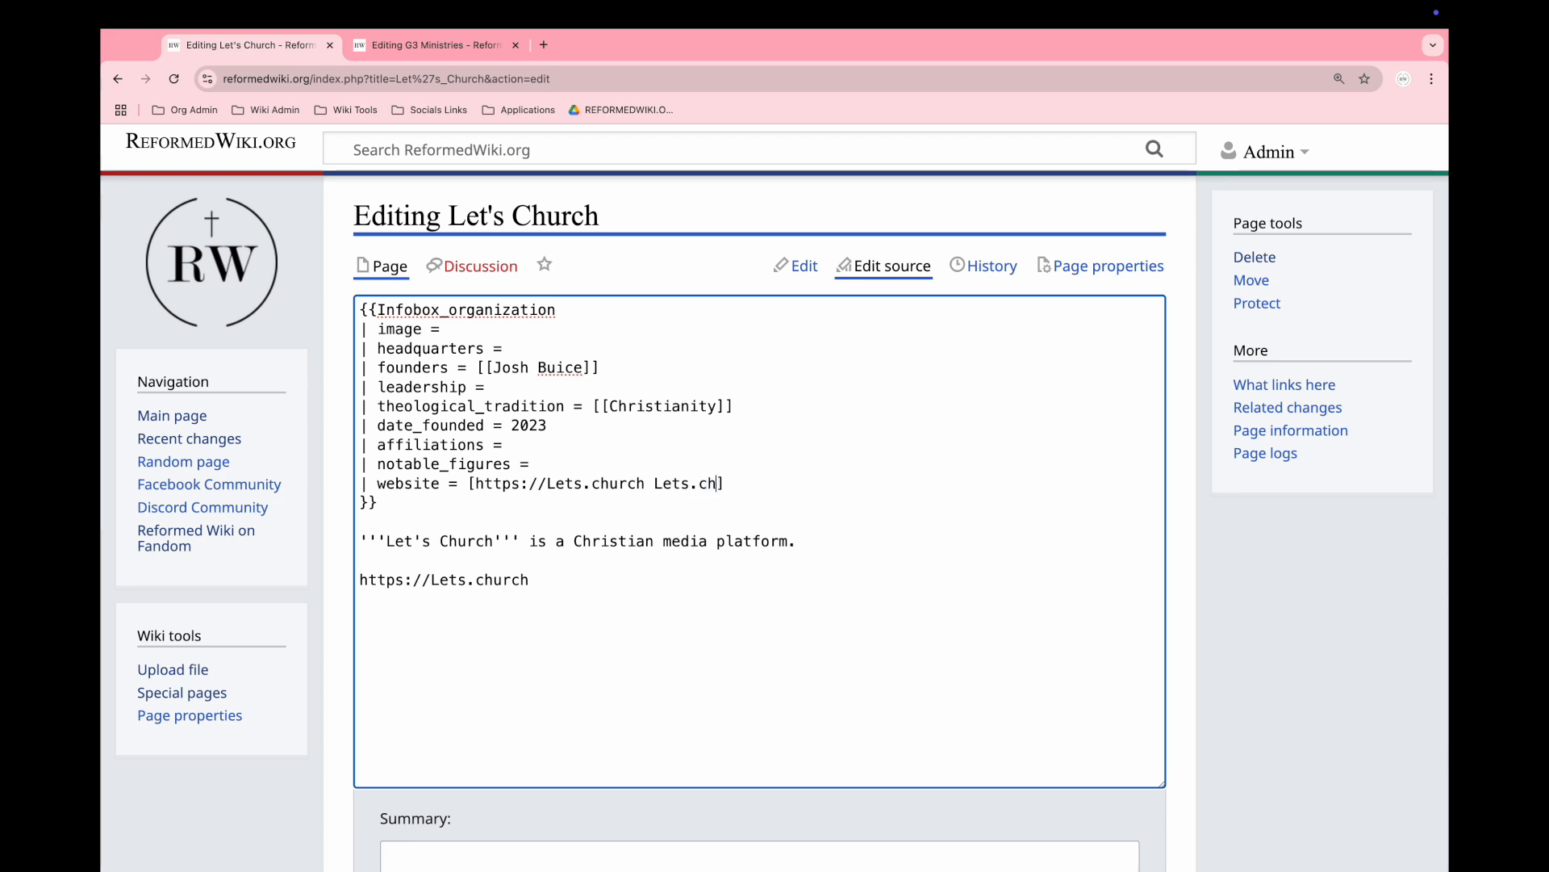
# - Replace the linked name in the infobox's founders field with the Let's Church founder's full name, keeping the double brackets
pyautogui.doubleClick(499, 364)
pyautogui.keyDown('shift'); pyautogui.click(579, 365); pyautogui.keyUp('shift')
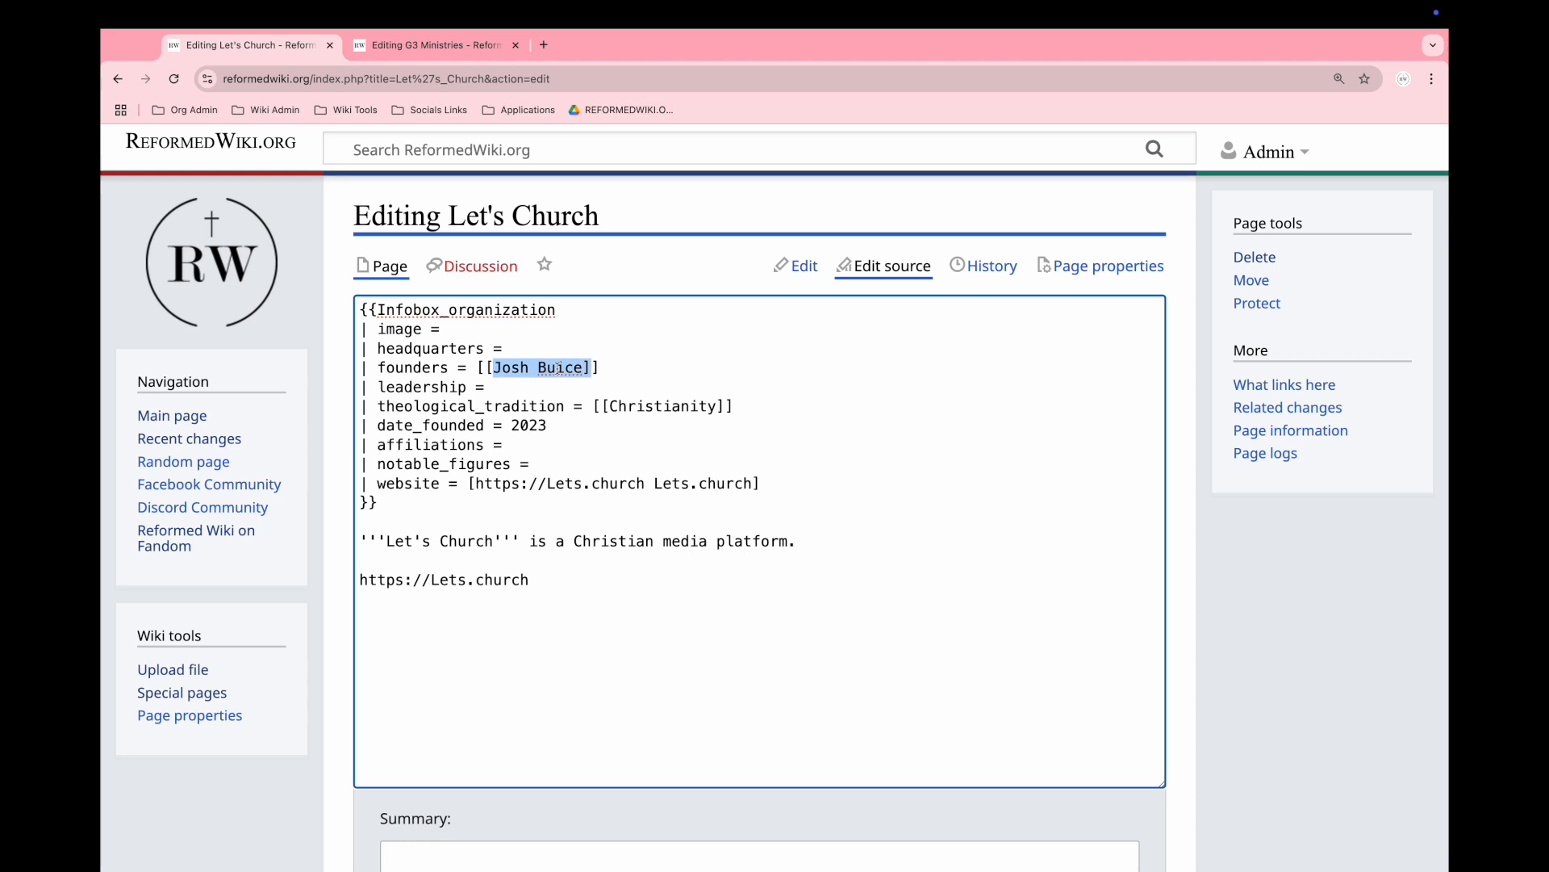
pyautogui.doubleClick(500, 367)
pyautogui.keyDown('shift'); pyautogui.click(548, 368); pyautogui.keyUp('shift')
pyautogui.write('Ken Power')
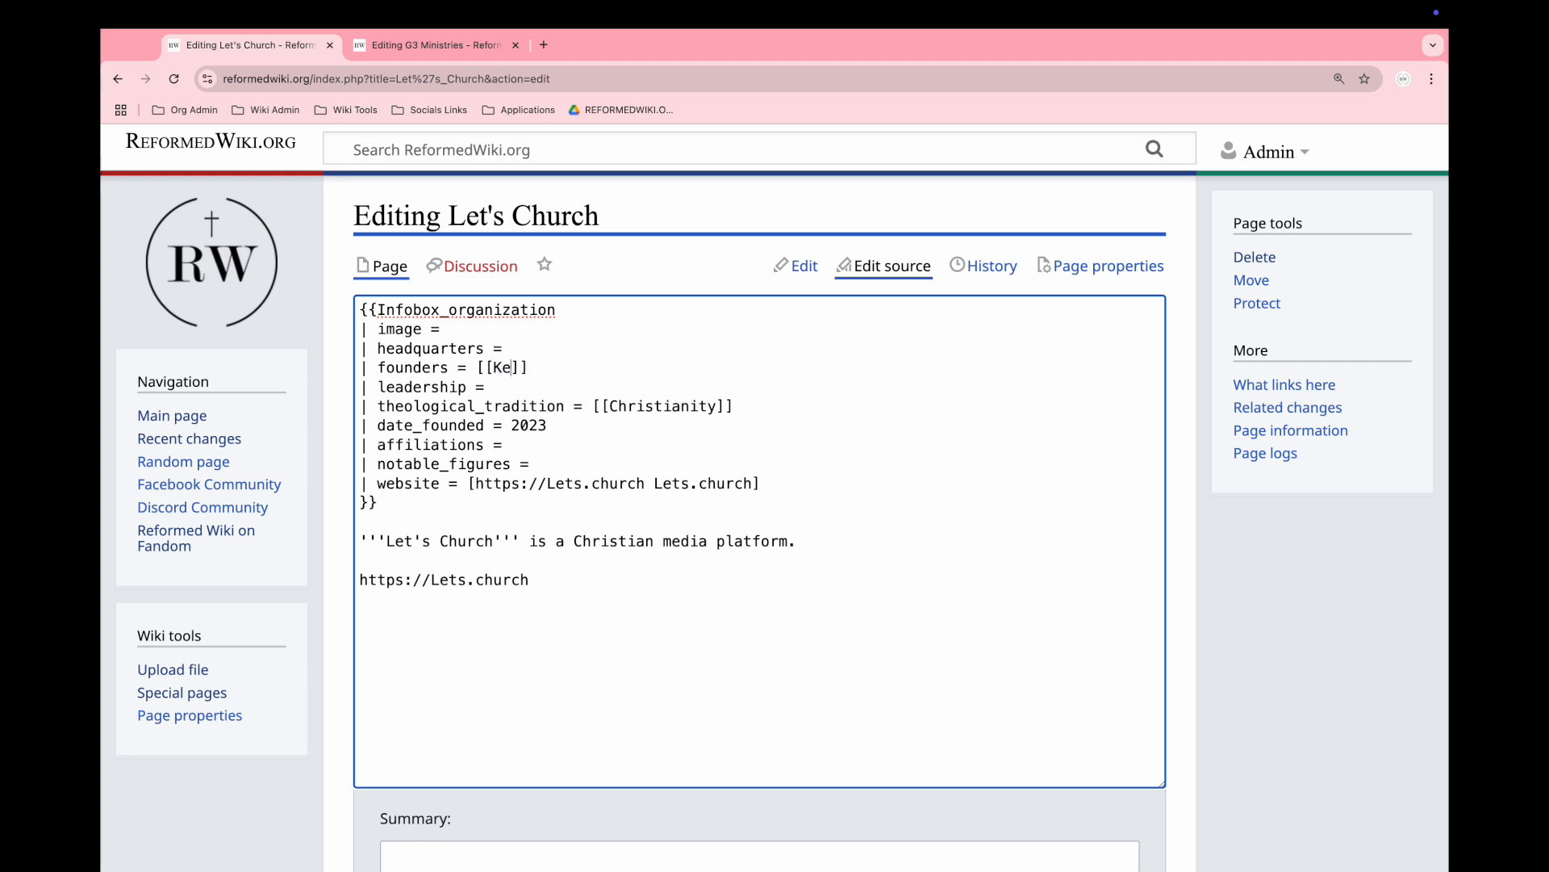
pyautogui.write('rs')
pyautogui.press('BackSpace')
pyautogui.moveTo(604, 369); pyautogui.dragTo(581, 366)
pyautogui.click(485, 369)
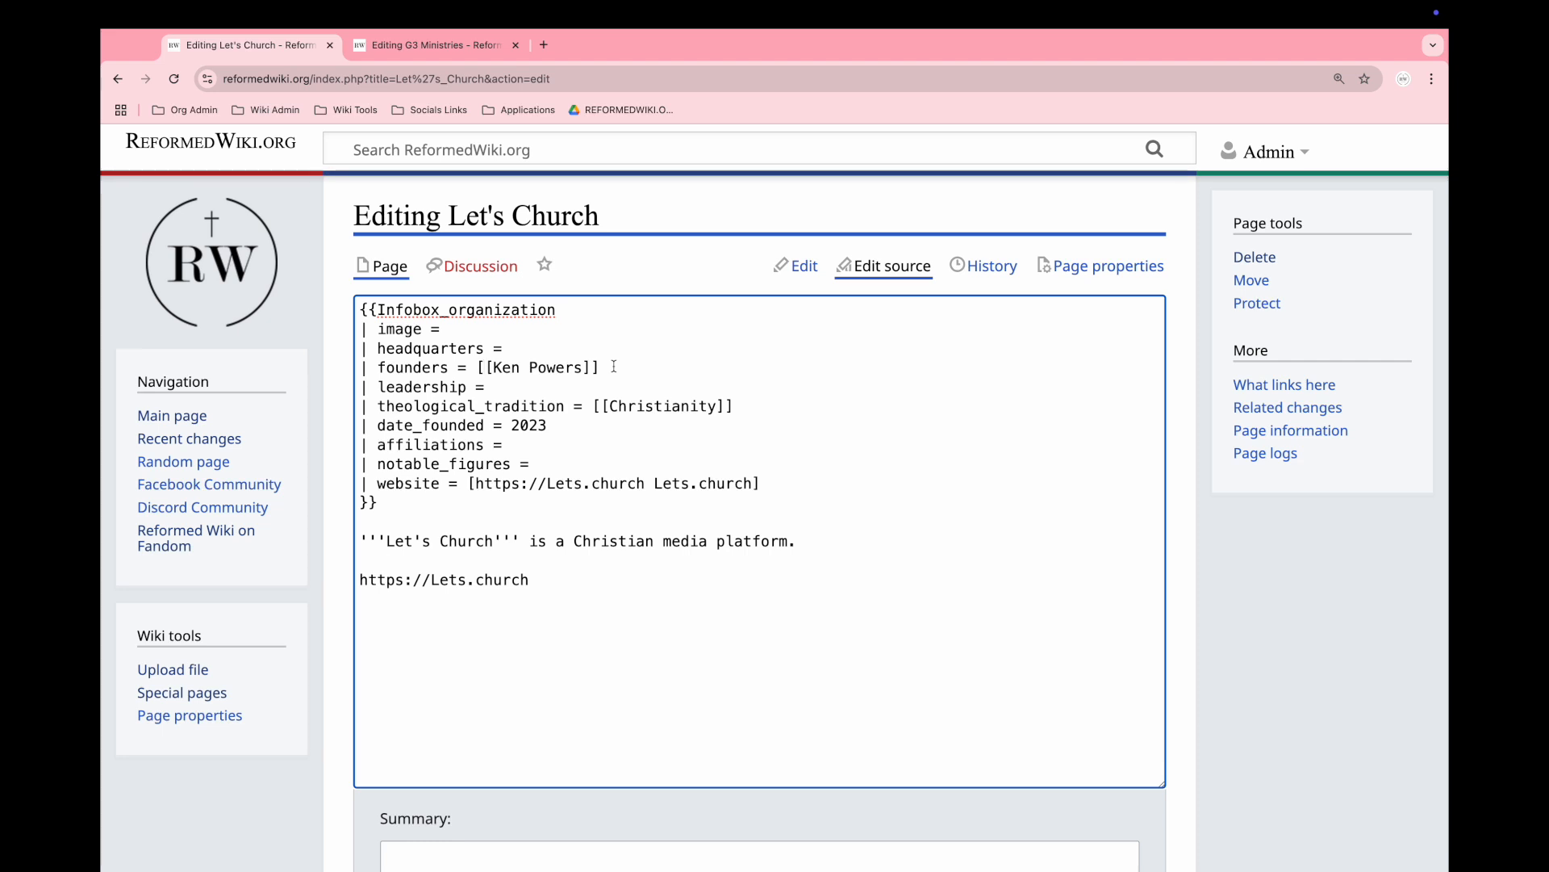
# - Enter the Wikipedia link pattern [[wikipedia:name|DisplayName]] as the infobox's headquarters value
pyautogui.click(572, 342)
pyautogui.write('[[wikipedia:')
pyautogui.write('name|Dispa')
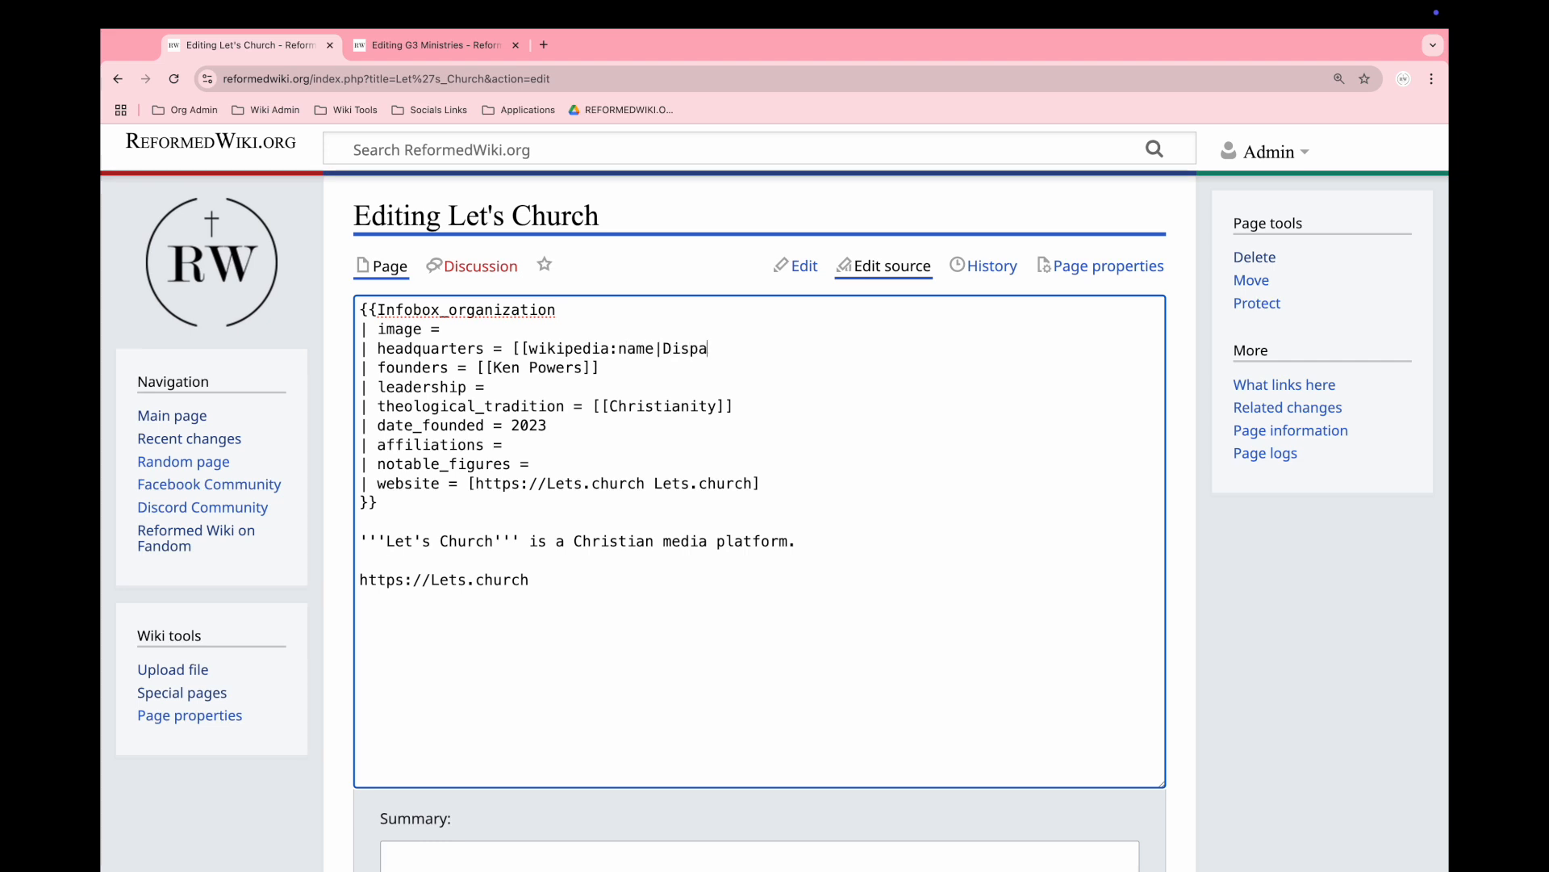
pyautogui.press('BackSpace')
pyautogui.write('layName')
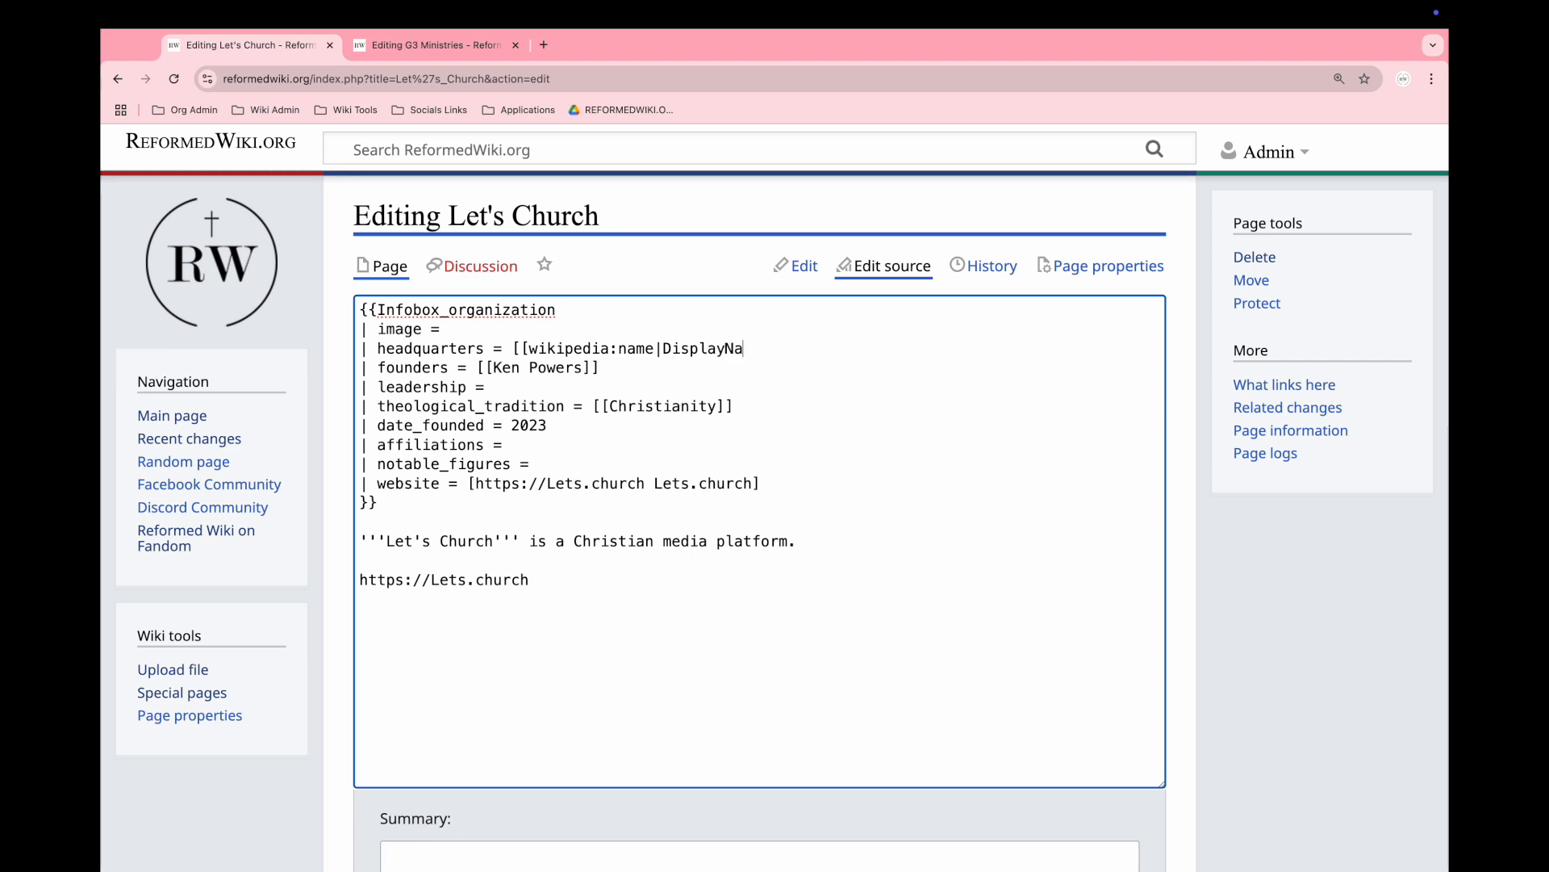
pyautogui.write(']]')
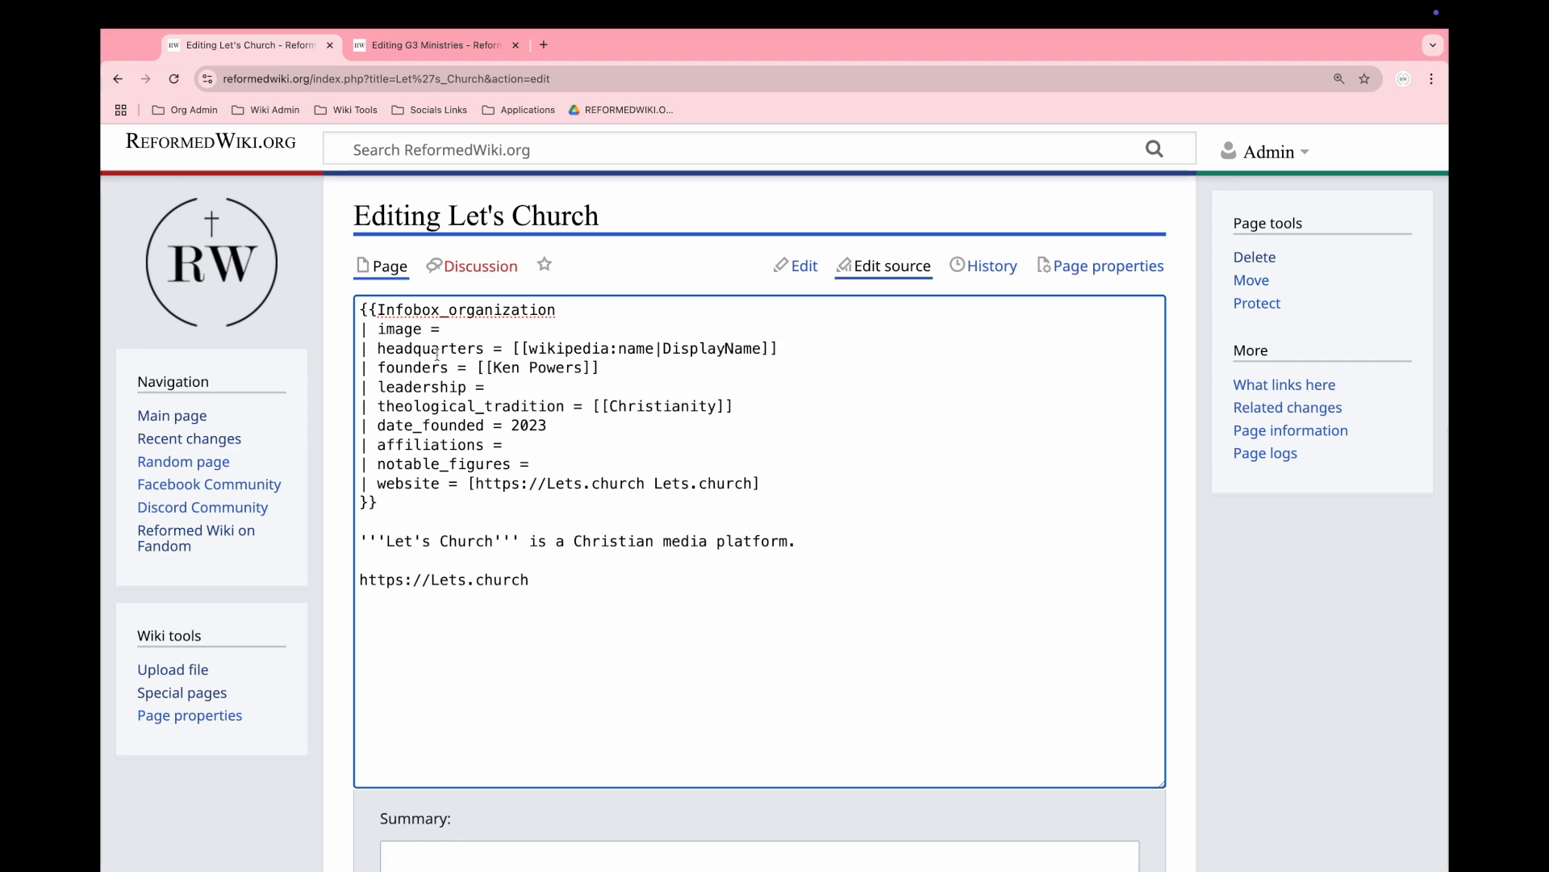
# - Replace the placeholders in the headquarters link so that it reads [[wikipedia:ohio|Ohio]]
pyautogui.doubleClick(627, 348)
pyautogui.write('ohio')
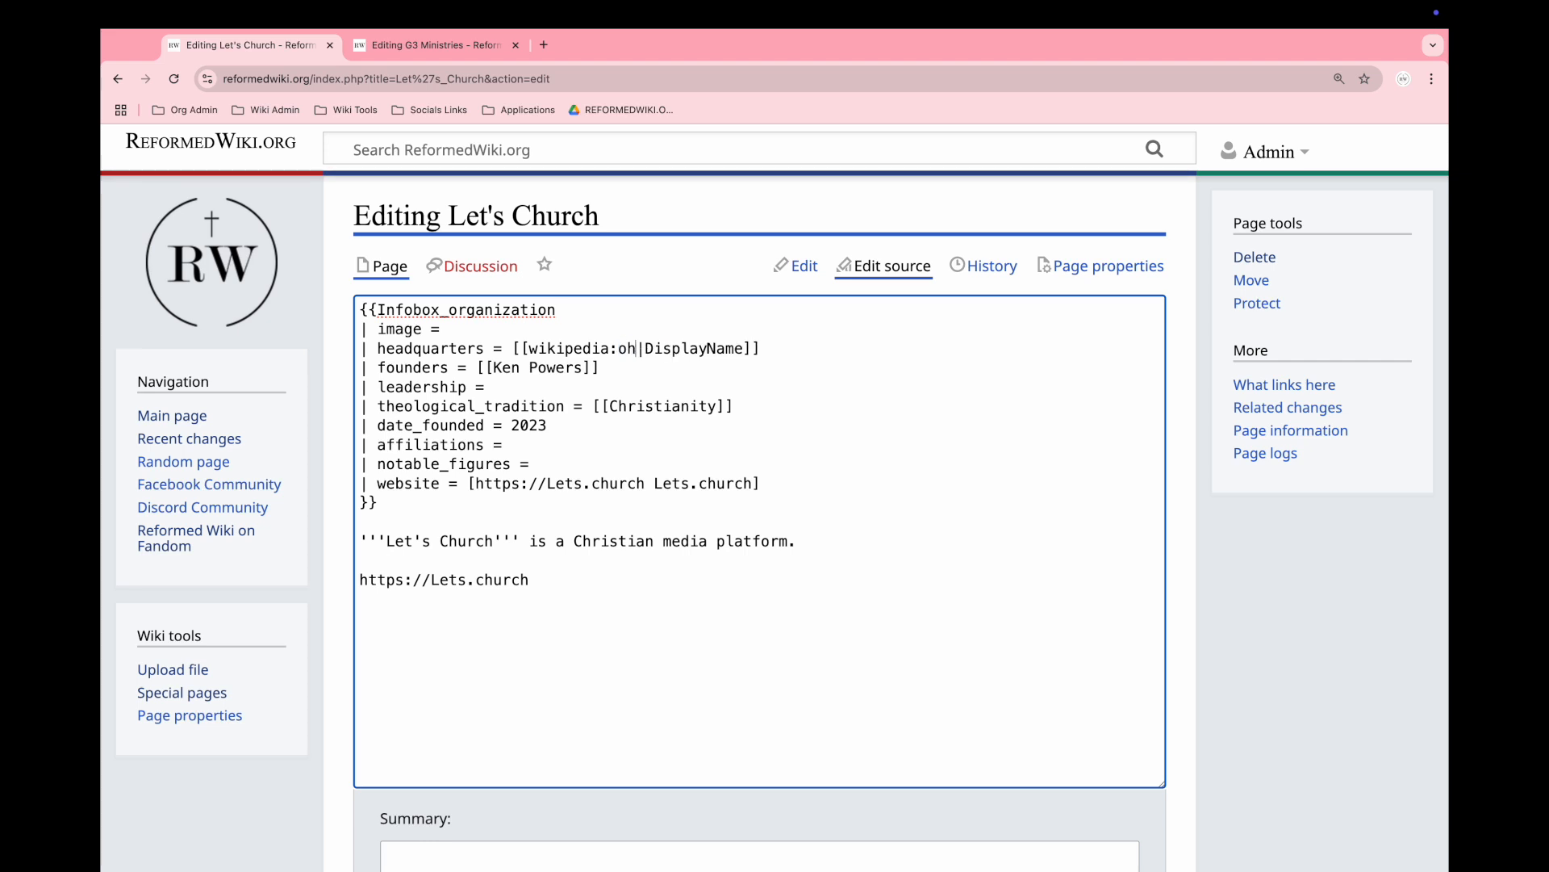
pyautogui.doubleClick(680, 349)
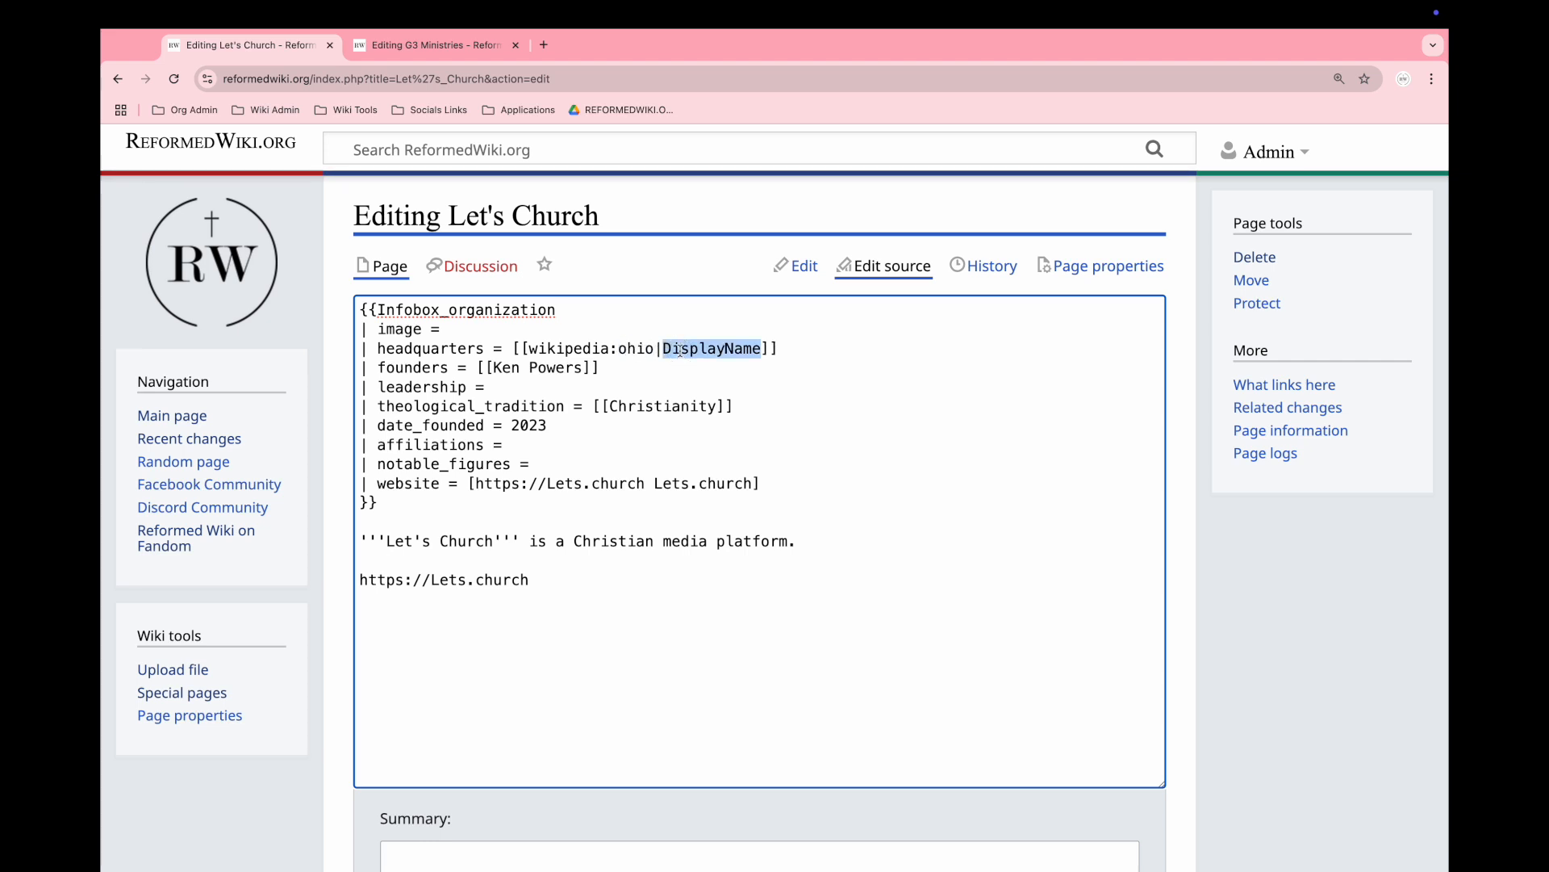
pyautogui.write('Ohio')
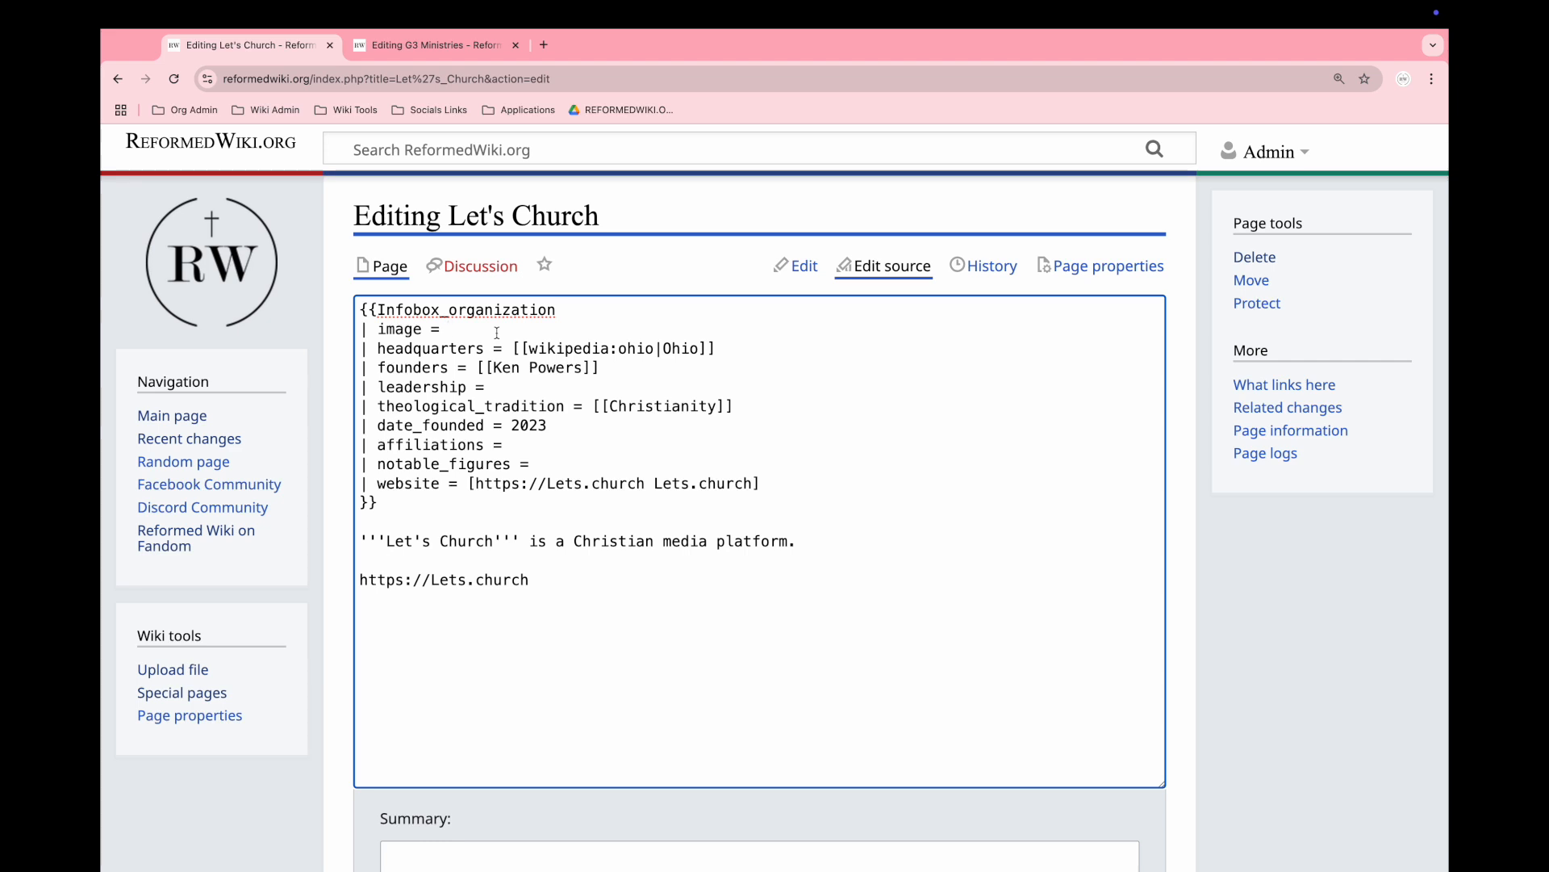
# - Open the Wikimedia Commons main page in a separate browser tab
pyautogui.hotkey('ctrl', 't')
pyautogui.write('comm')
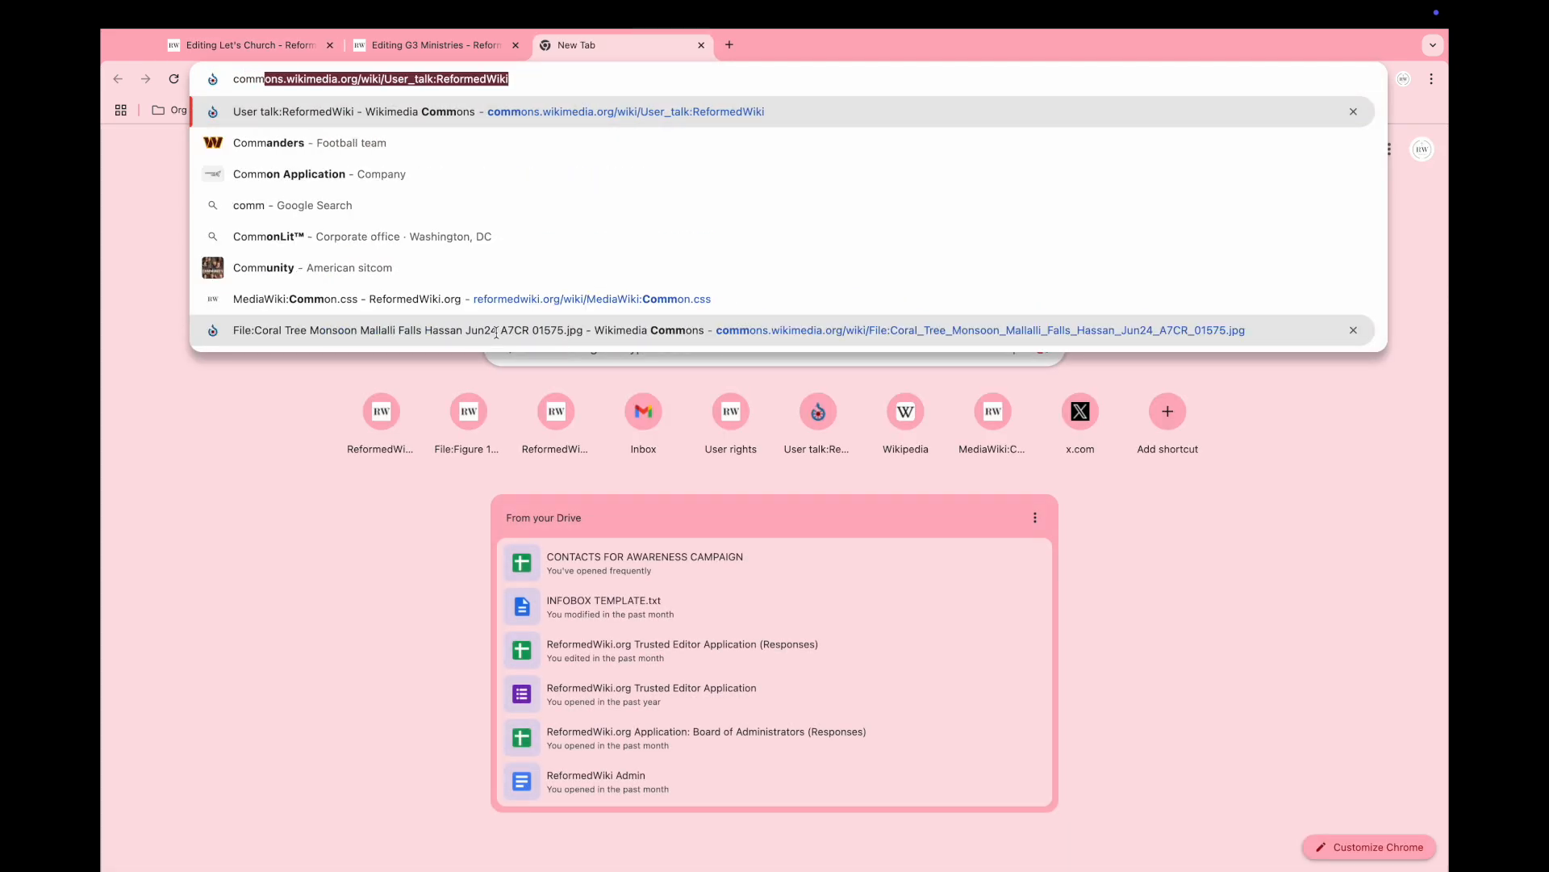
pyautogui.press('Return')
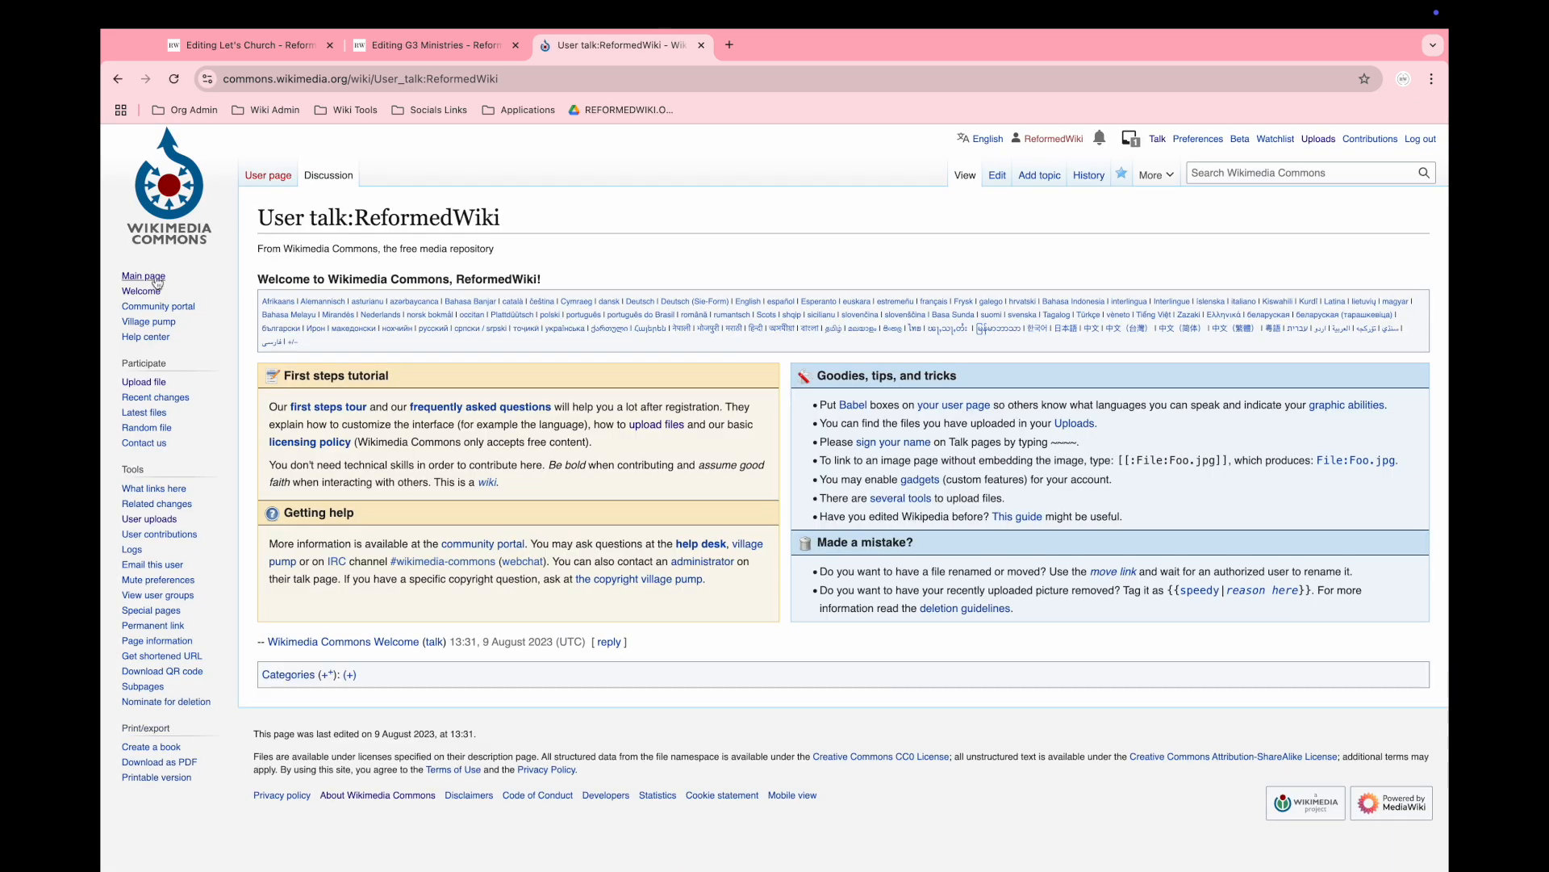
pyautogui.click(143, 276)
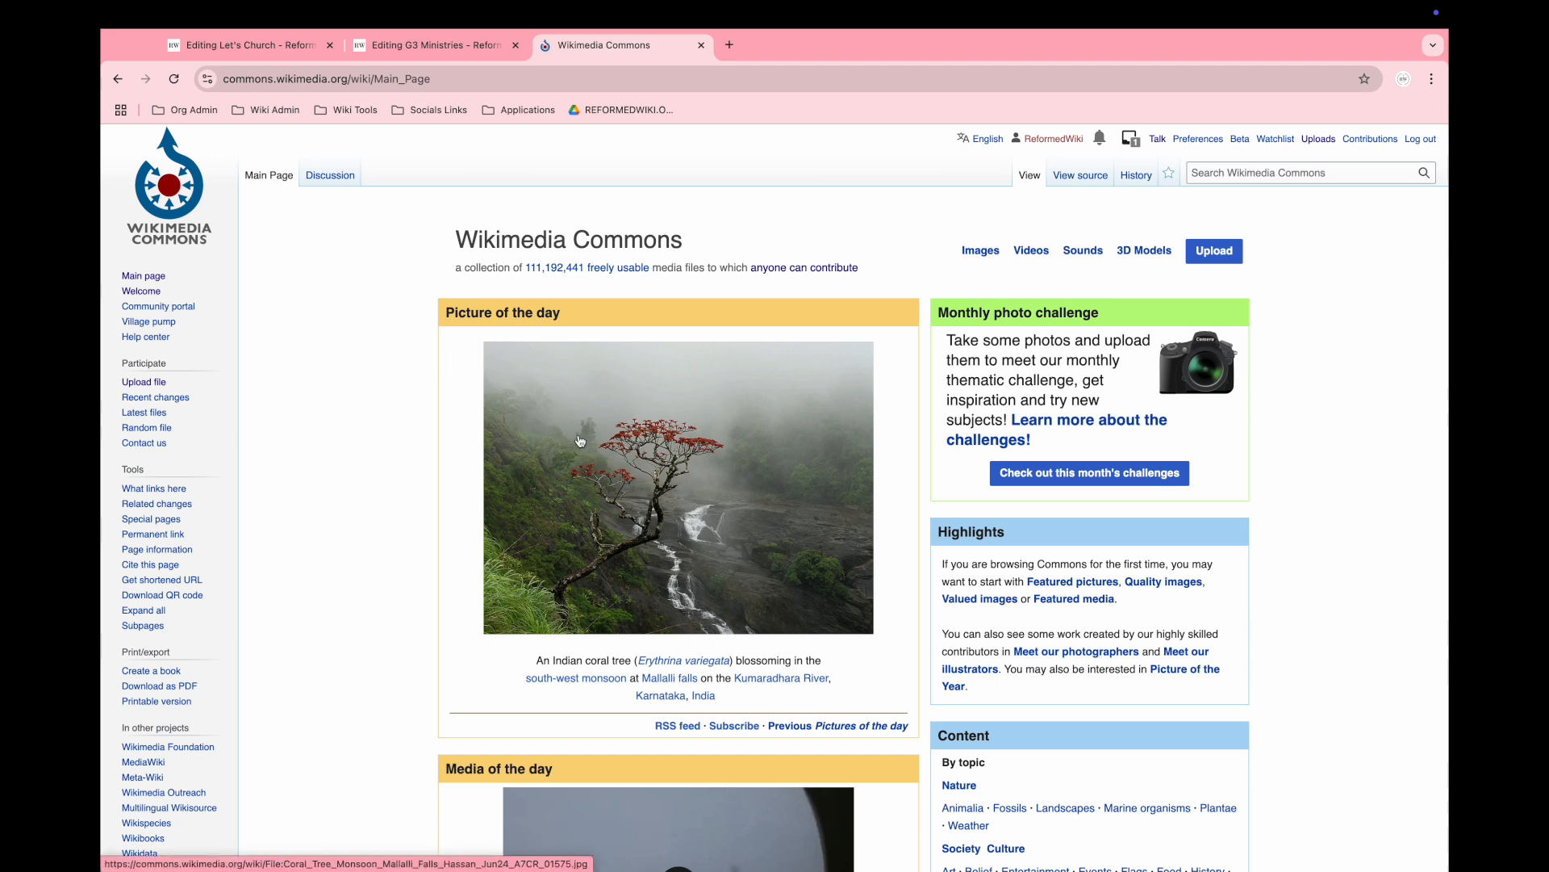
# - Copy the link address of the Picture of the day and open that file's page in the same tab
pyautogui.rightClick(628, 440)
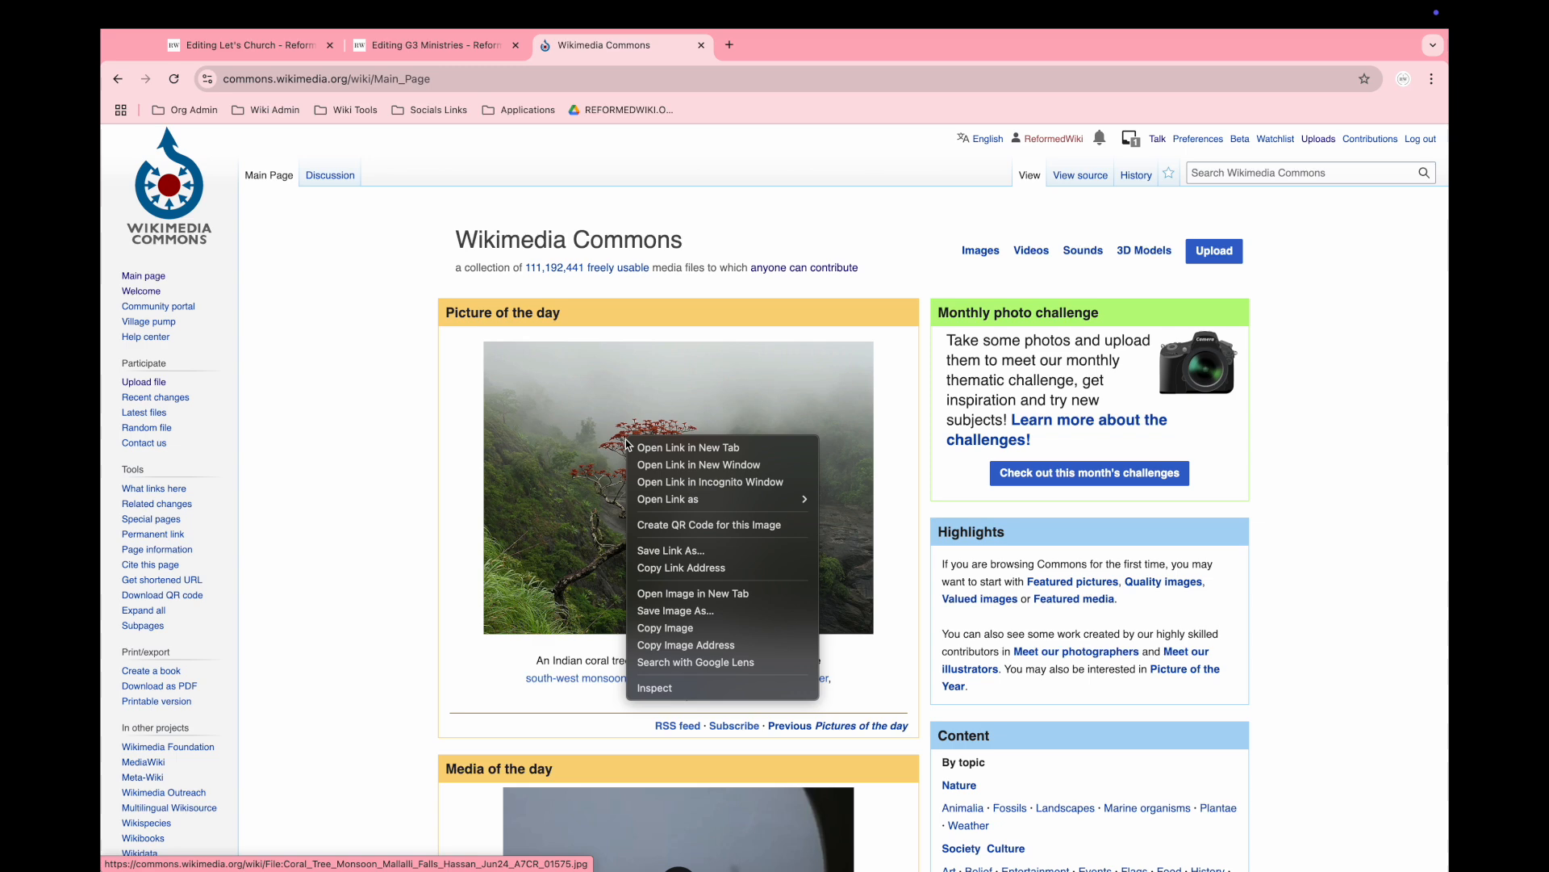
pyautogui.click(696, 568)
pyautogui.click(660, 78)
pyautogui.hotkey('ctrl', 'v')
pyautogui.press('Return')
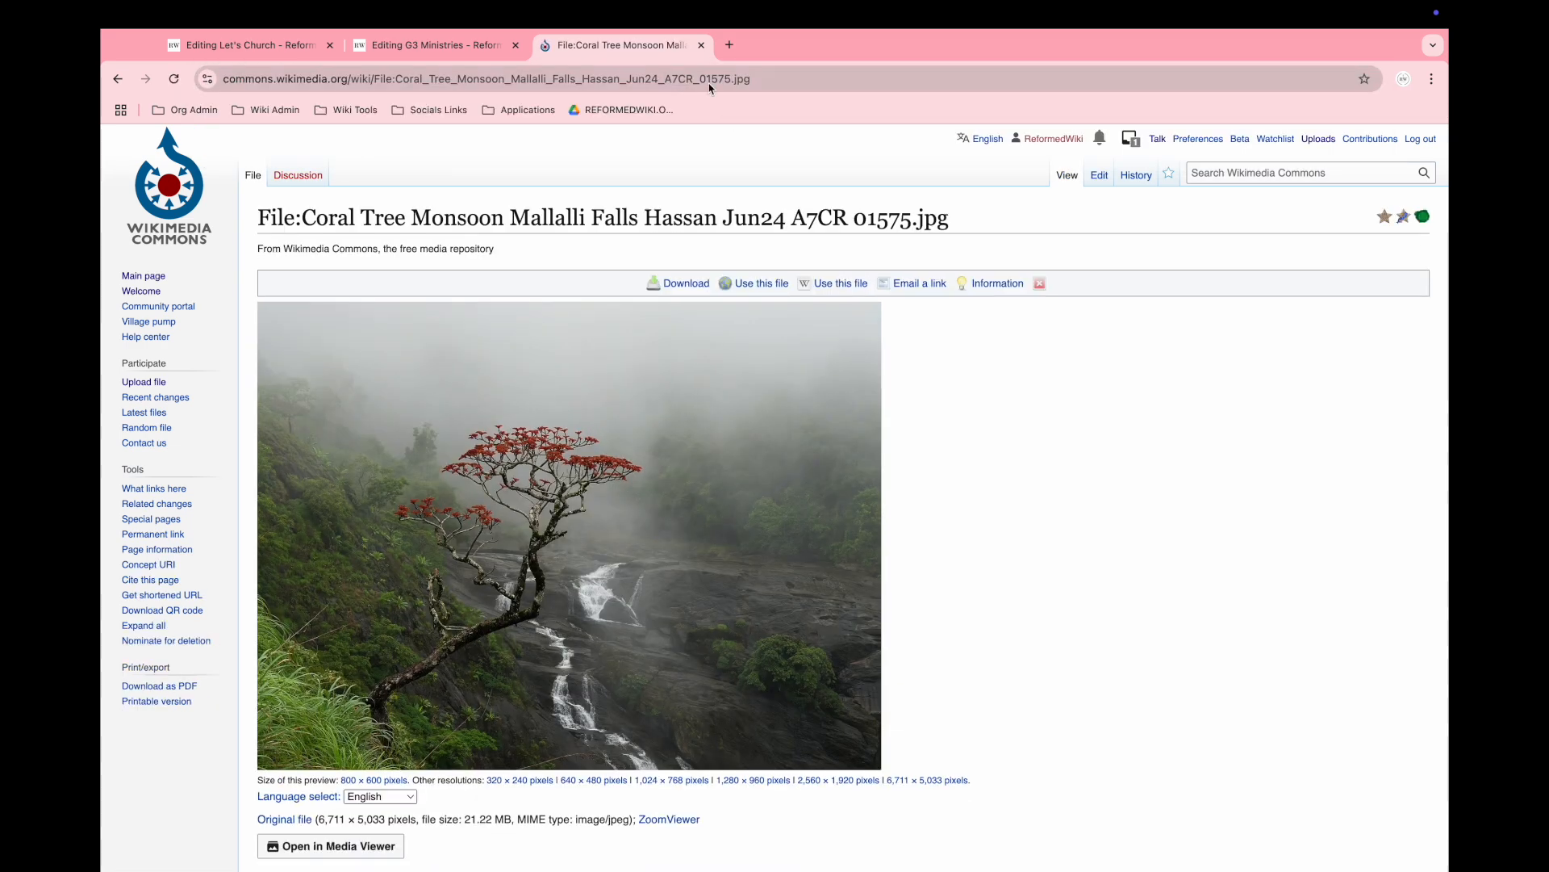
# - Copy File:Coral_Tree_Monsoon_Mallalli_Falls_Hassan_Jun24_A7CR_01575.jpg from the page address and enter it as the Let's Church infobox's image value
pyautogui.click(758, 78)
pyautogui.click(489, 78)
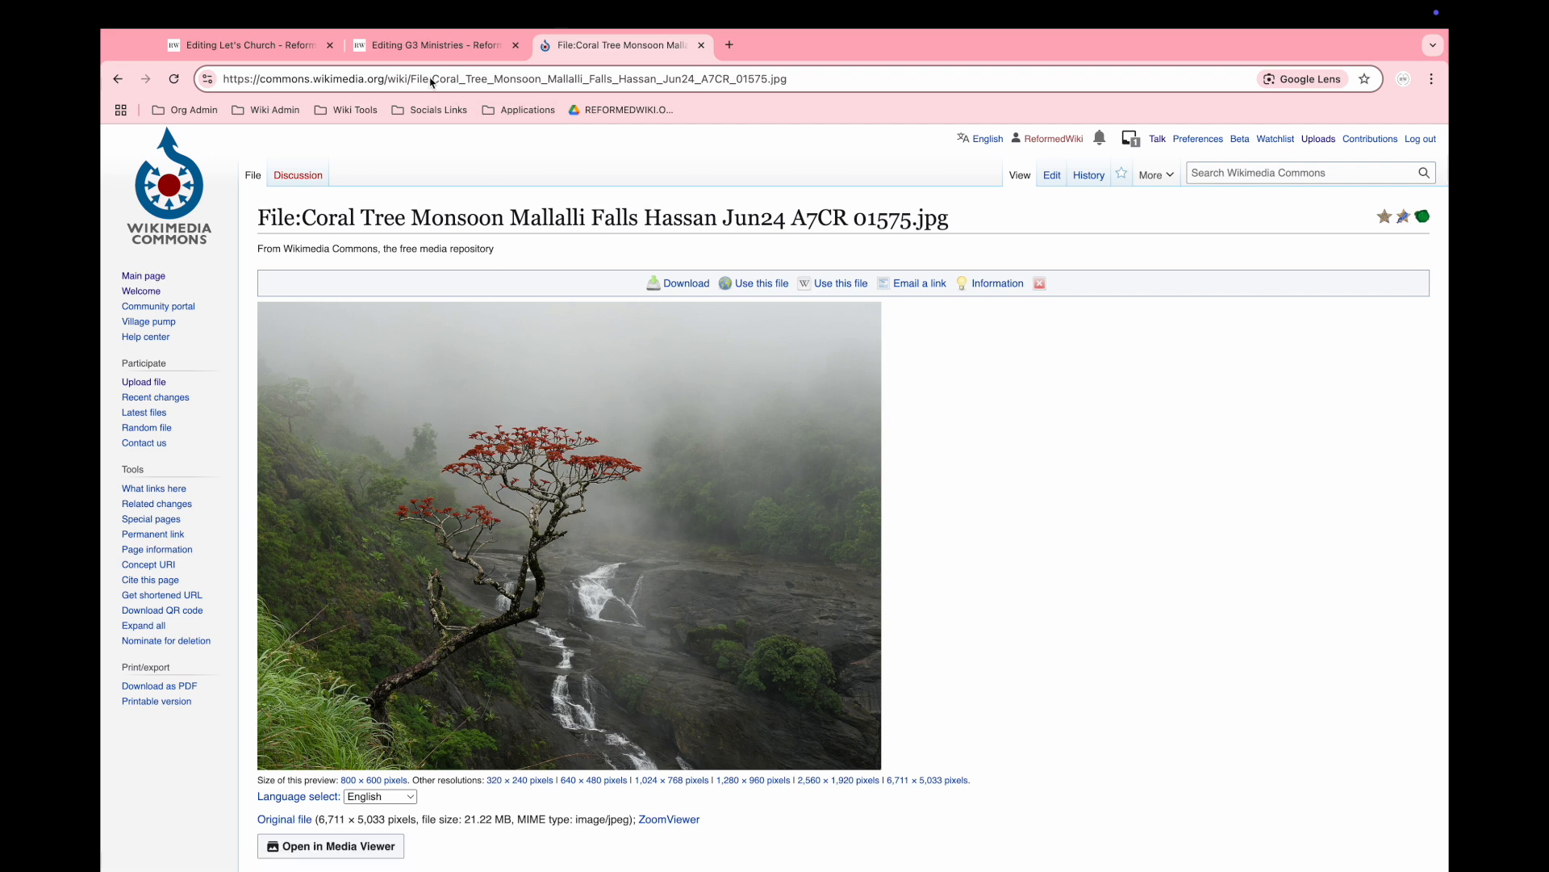
pyautogui.moveTo(417, 81); pyautogui.dragTo(851, 74)
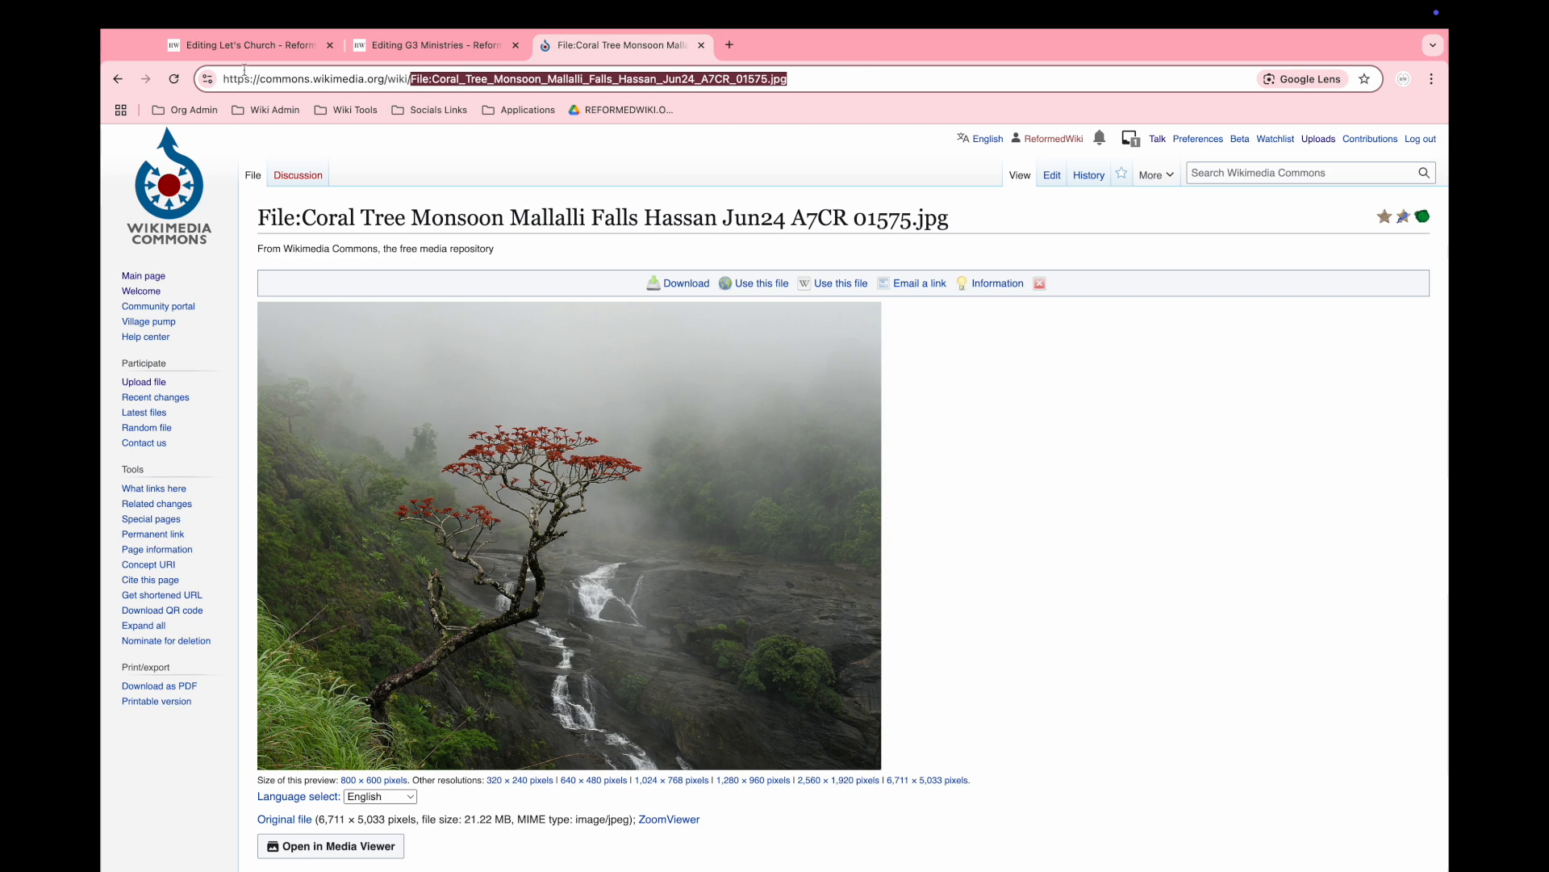
pyautogui.click(234, 45)
pyautogui.click(477, 337)
pyautogui.hotkey('ctrl', 'v')
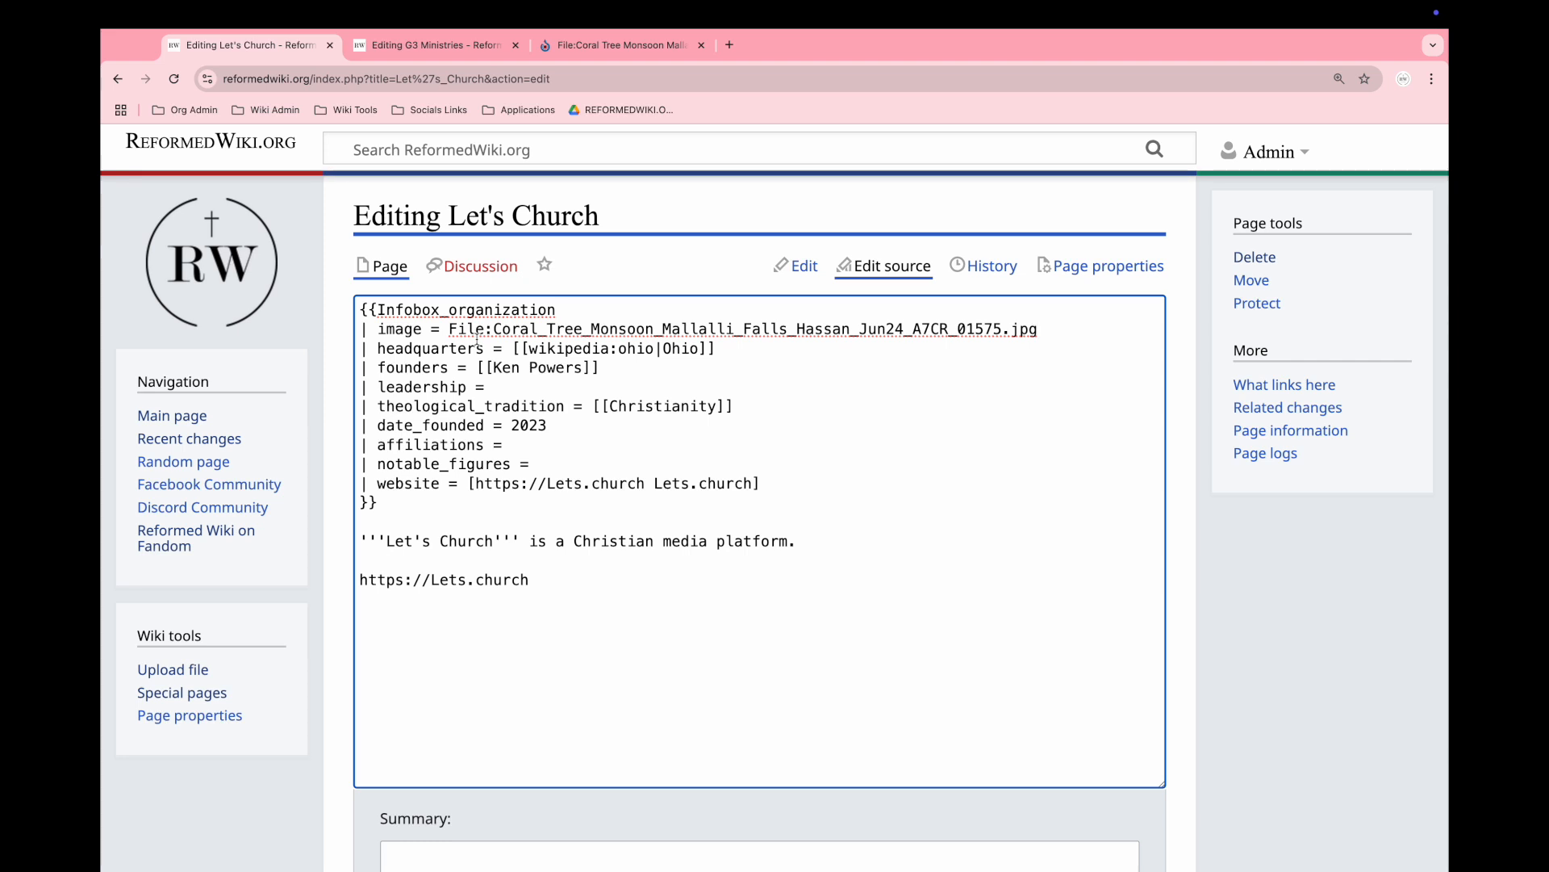
# - Remove the coral tree file name from the infobox's image value, keeping only the File: prefix
pyautogui.moveTo(450, 327); pyautogui.dragTo(491, 330)
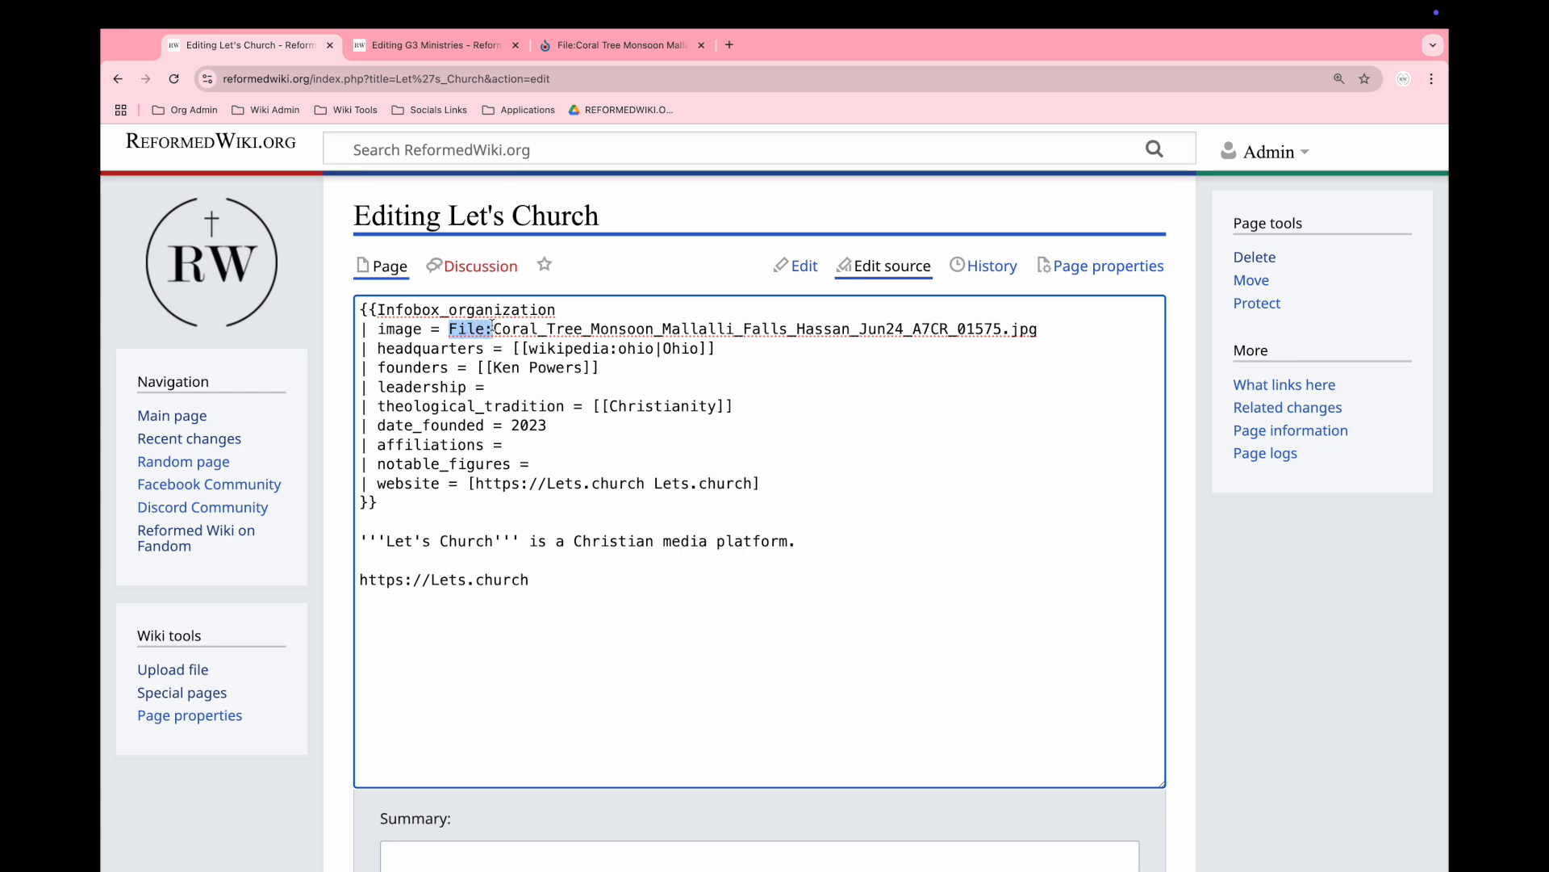
pyautogui.click(492, 329)
pyautogui.moveTo(1056, 325); pyautogui.dragTo(492, 328)
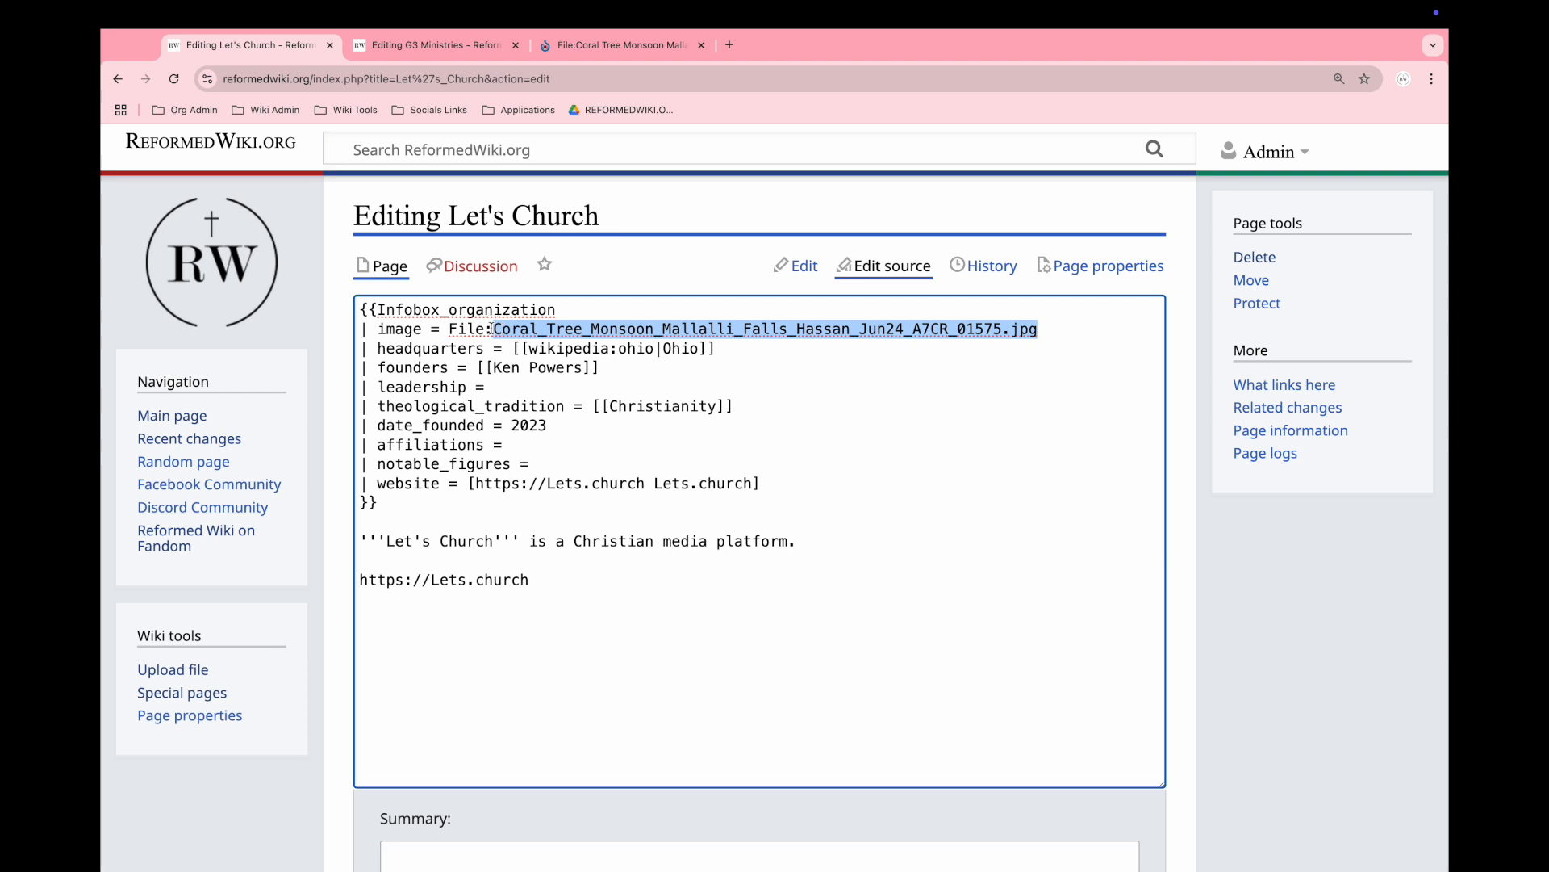
pyautogui.press('BackSpace')
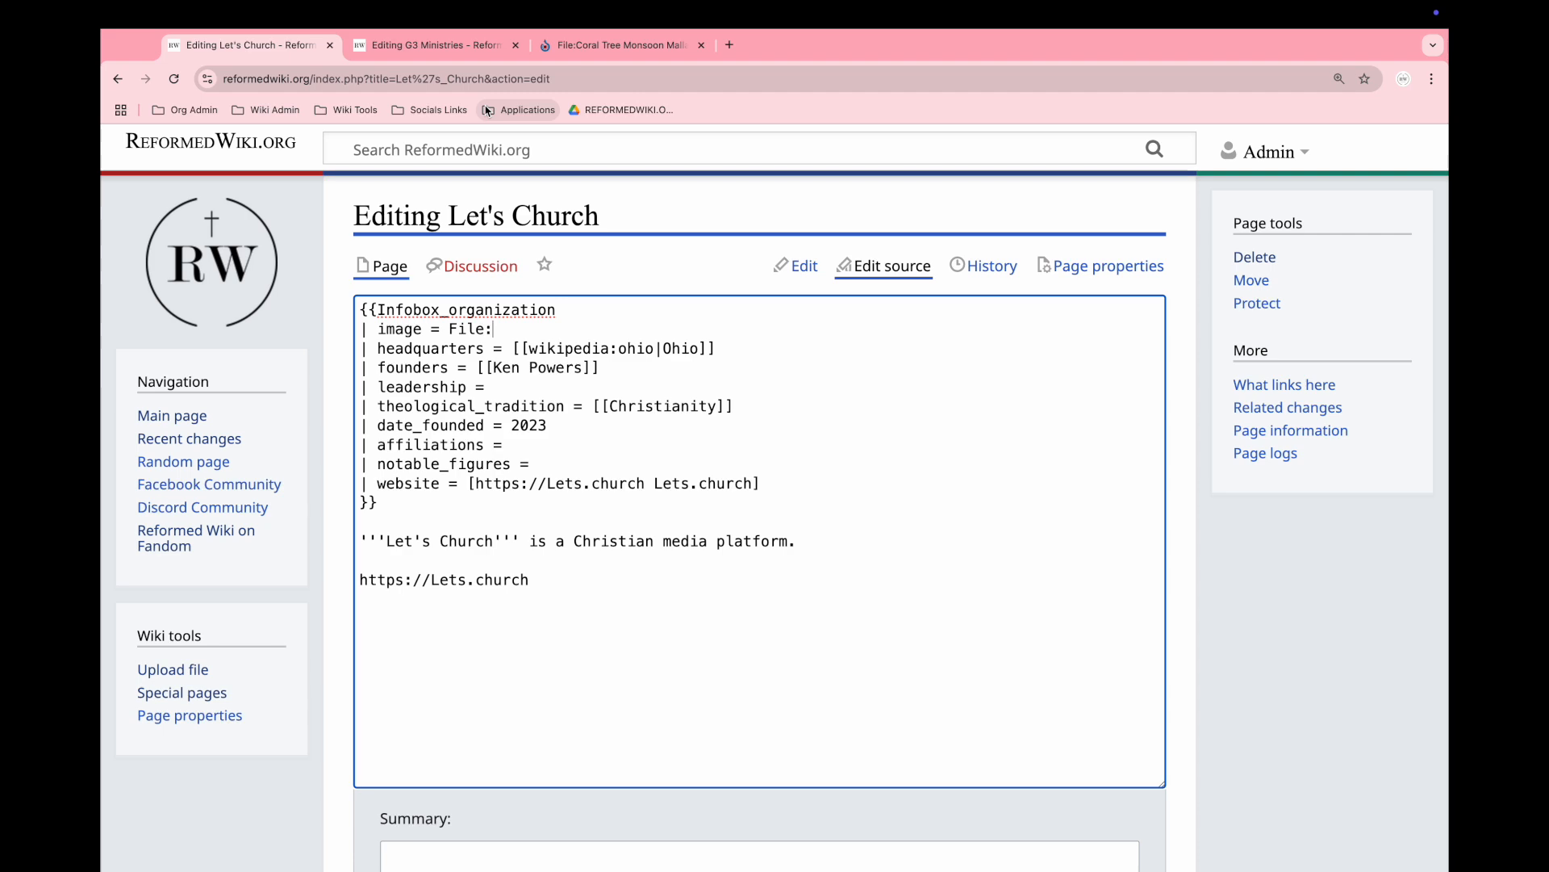
# - Open ReformedWiki's file upload form from the G3 Ministries tab and choose lets-church.jpg as the source file
pyautogui.click(444, 46)
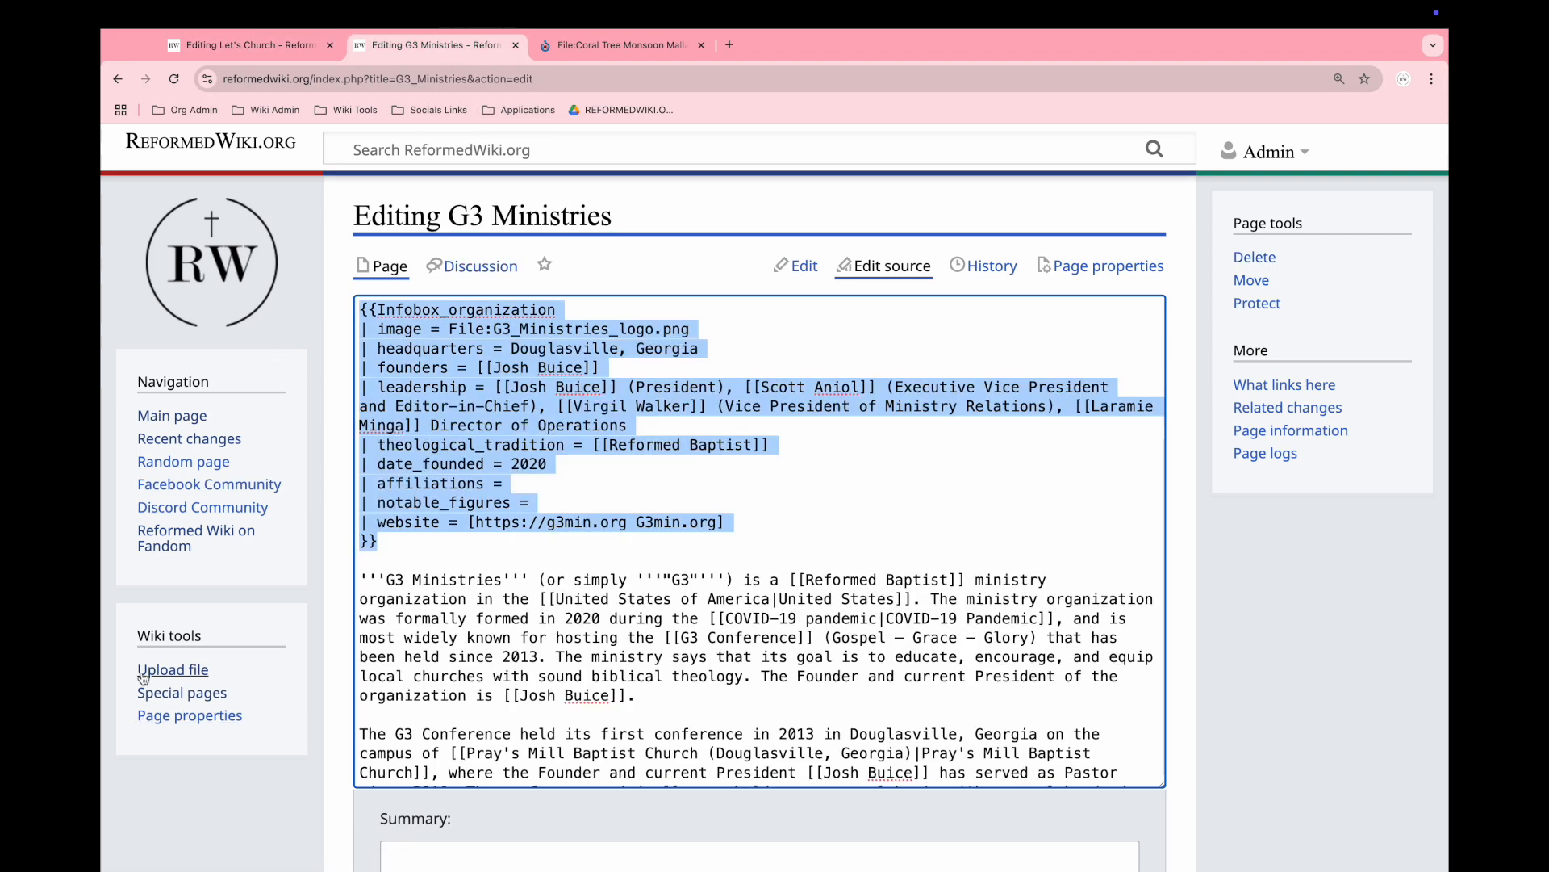
pyautogui.click(140, 675)
pyautogui.click(504, 521)
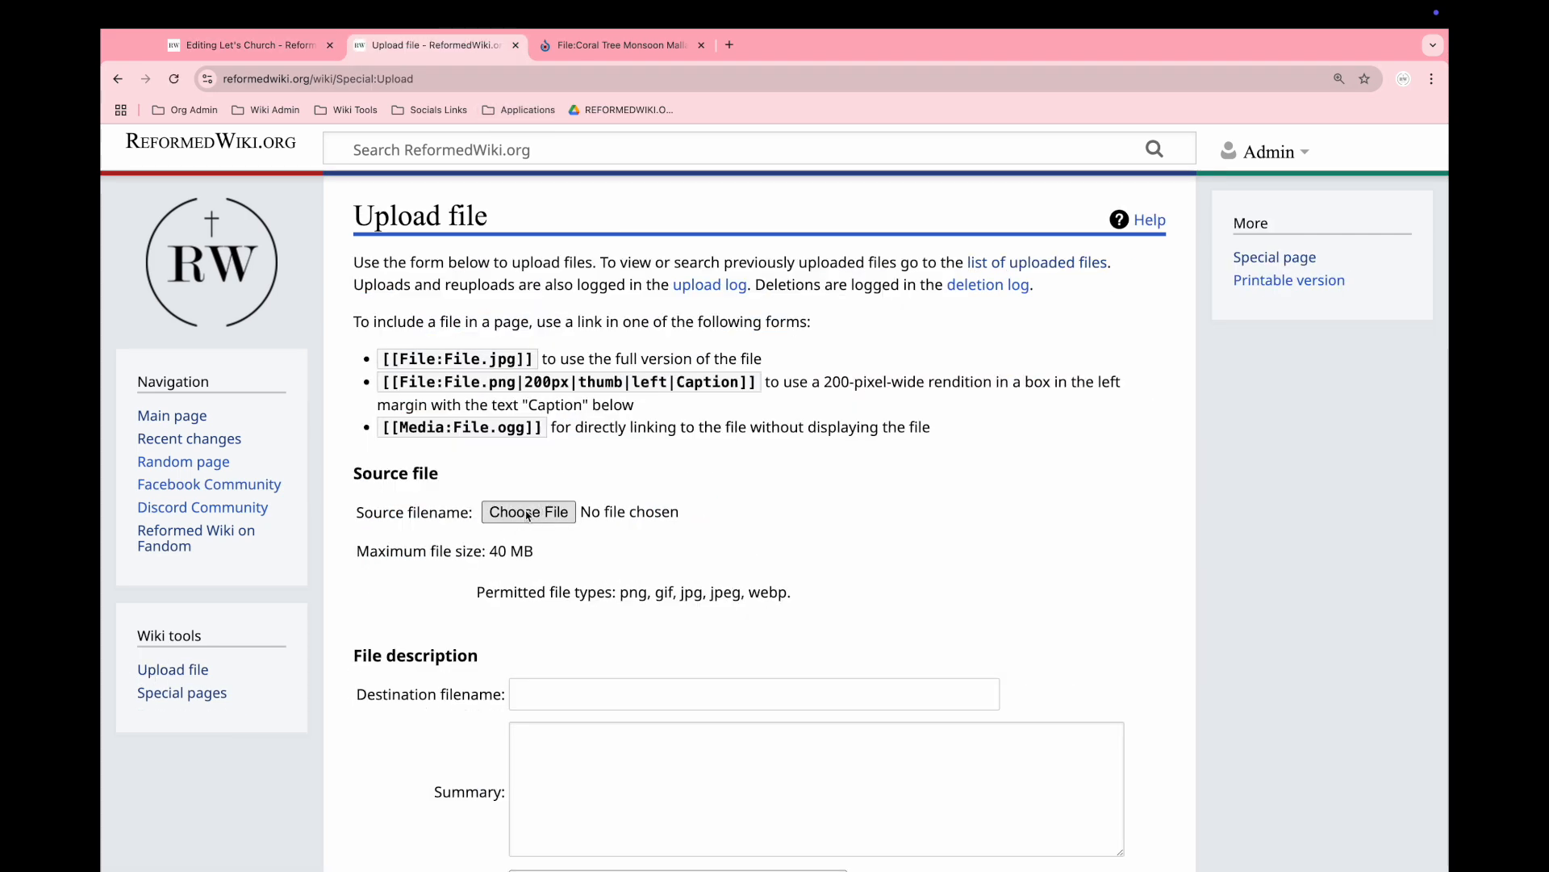
pyautogui.click(583, 433)
pyautogui.doubleClick(583, 433)
pyautogui.scroll(-5, 626, 657)
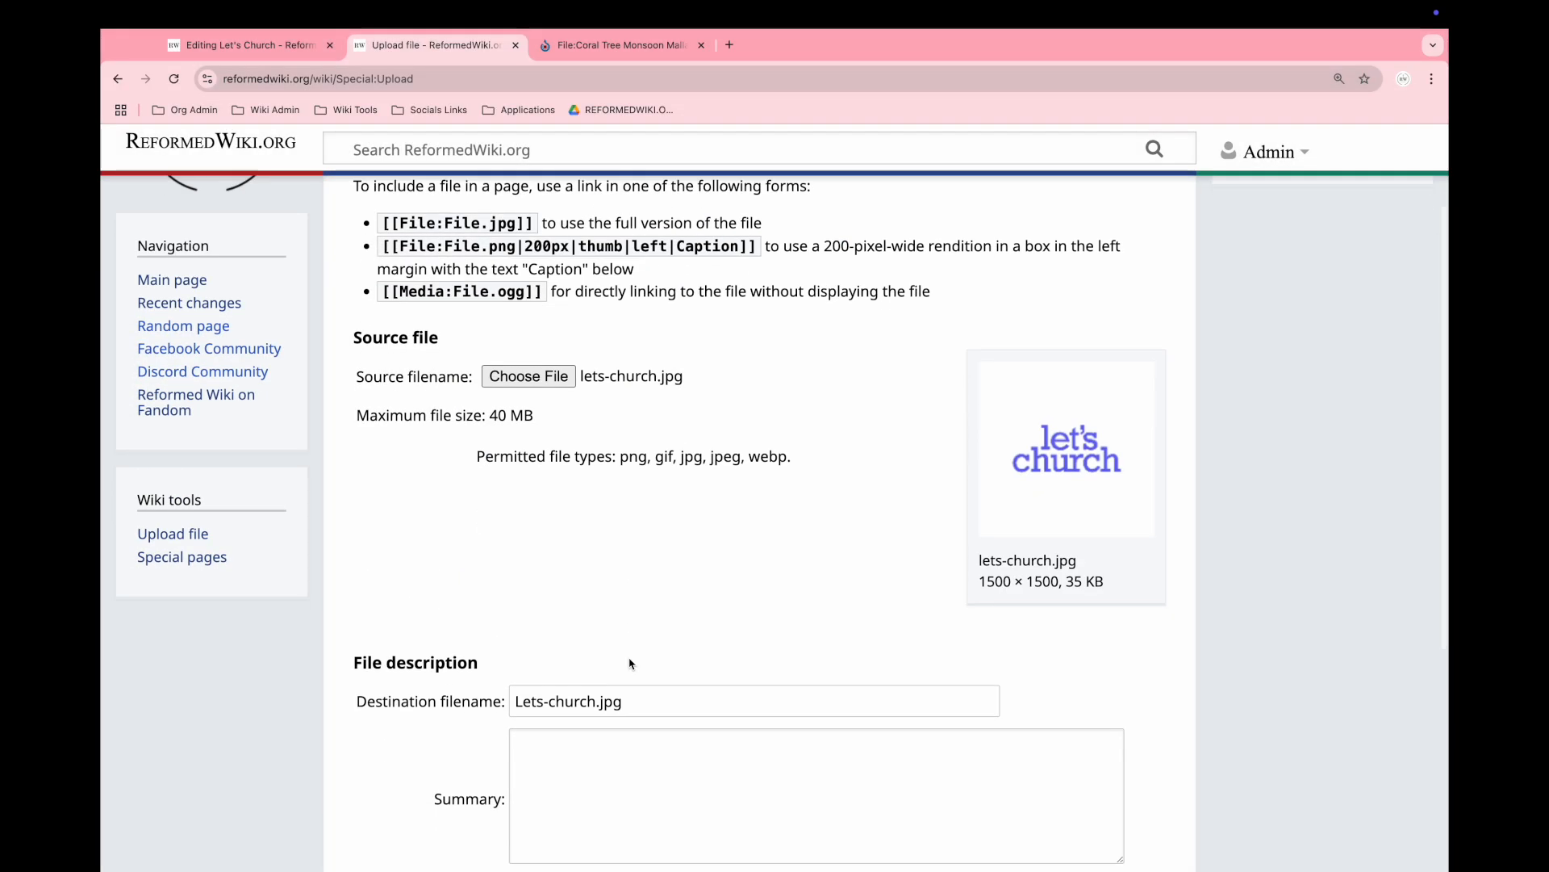
# - Upload the logo with the summary "Logo for Let's Church" and the licence "FU: Fair Use"
pyautogui.click(630, 658)
pyautogui.write("Logo for Let's Church")
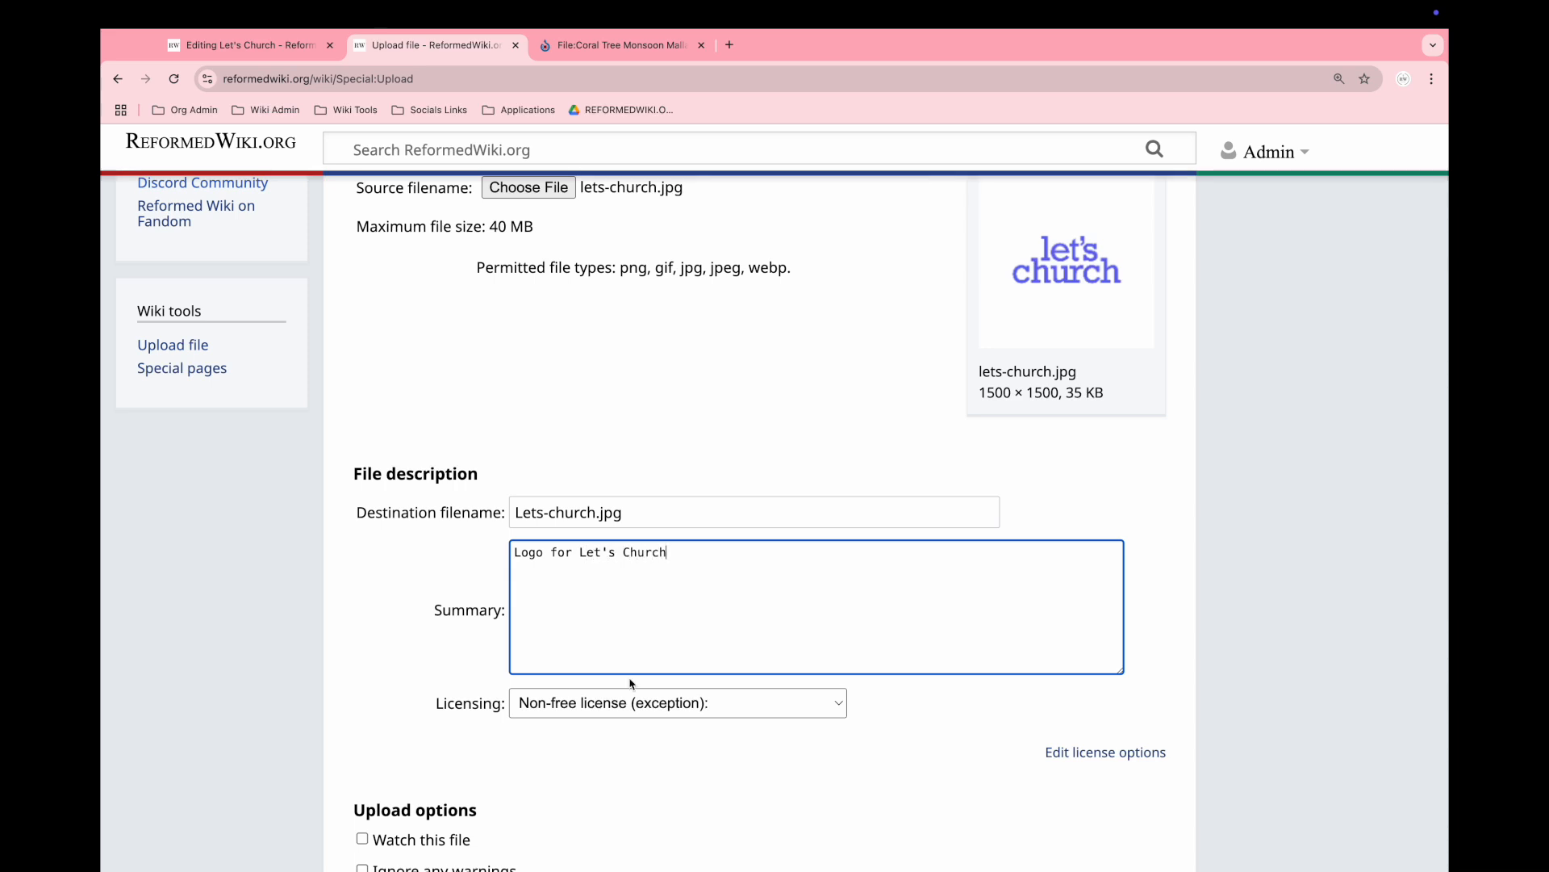
pyautogui.click(625, 718)
pyautogui.click(564, 539)
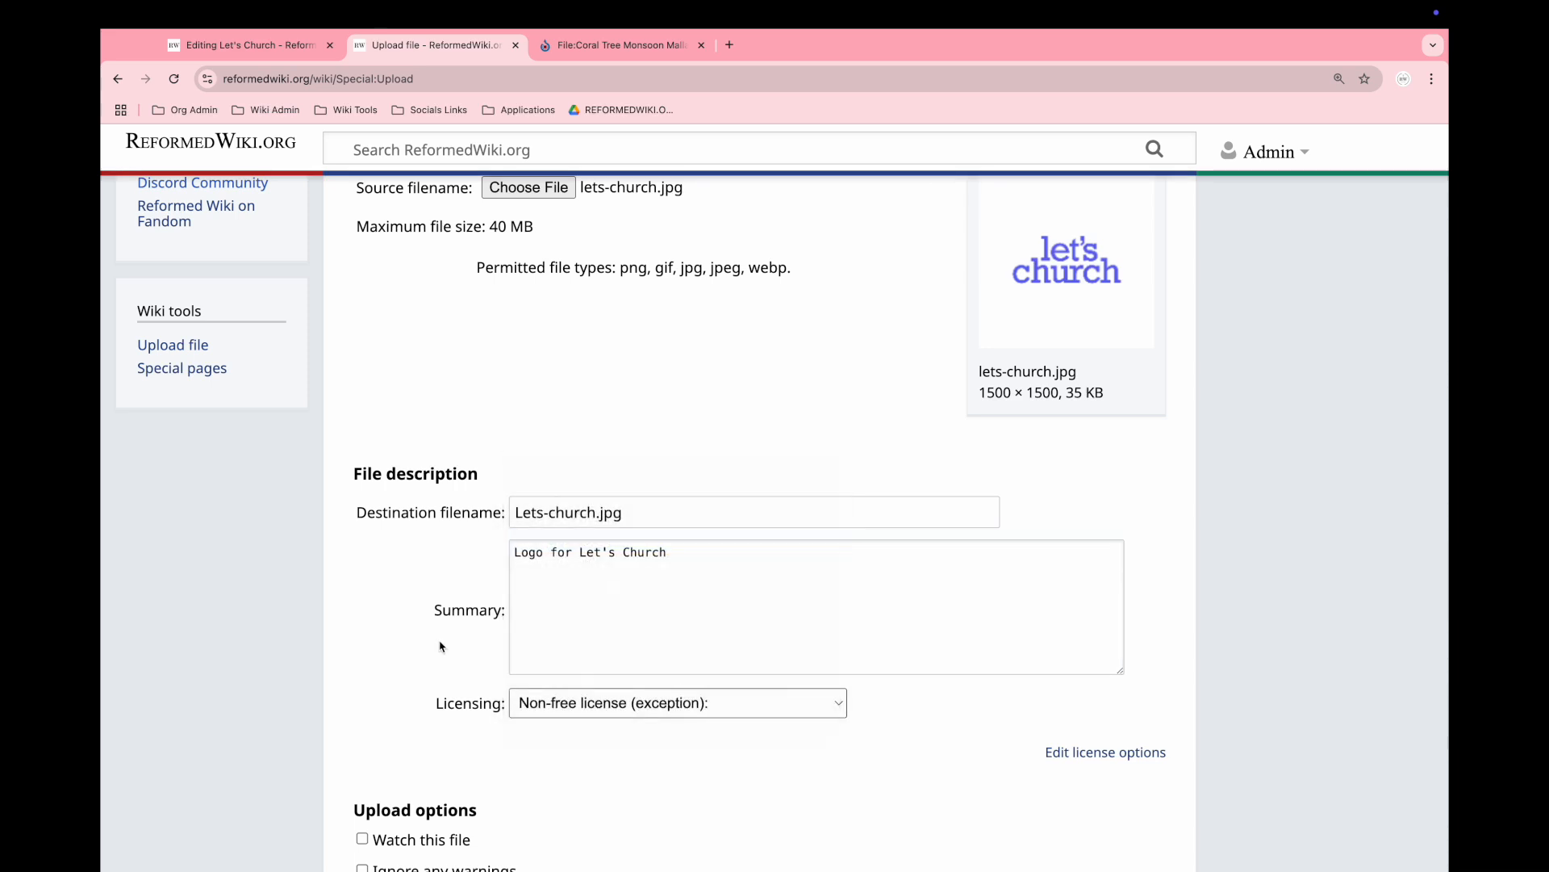
pyautogui.scroll(-3, 430, 685)
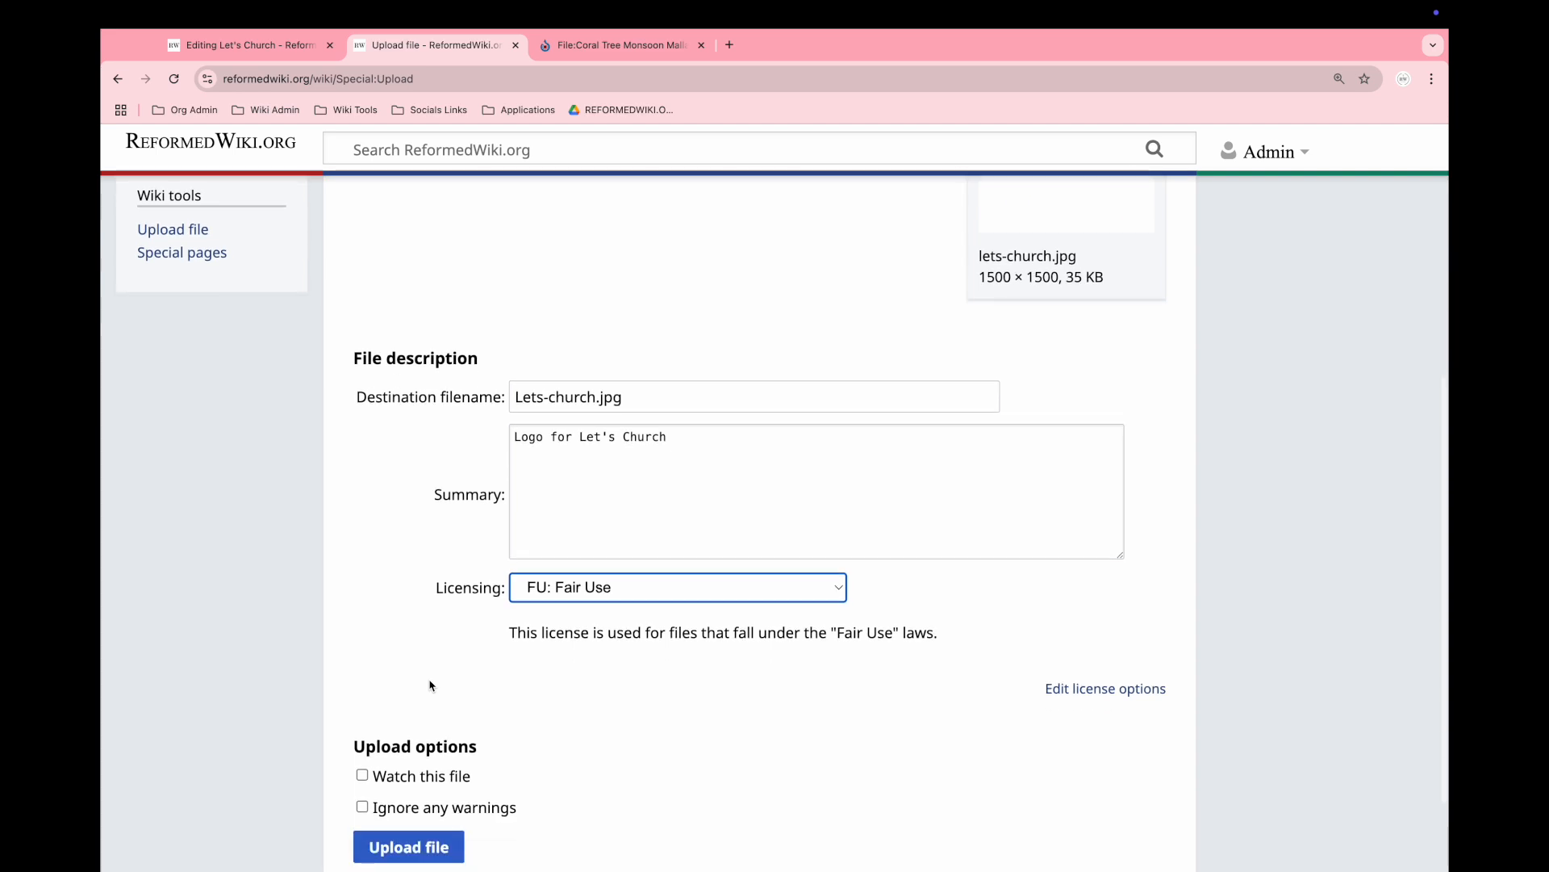
pyautogui.click(409, 847)
pyautogui.scroll(-5, 588, 692)
pyautogui.scroll(3, 587, 691)
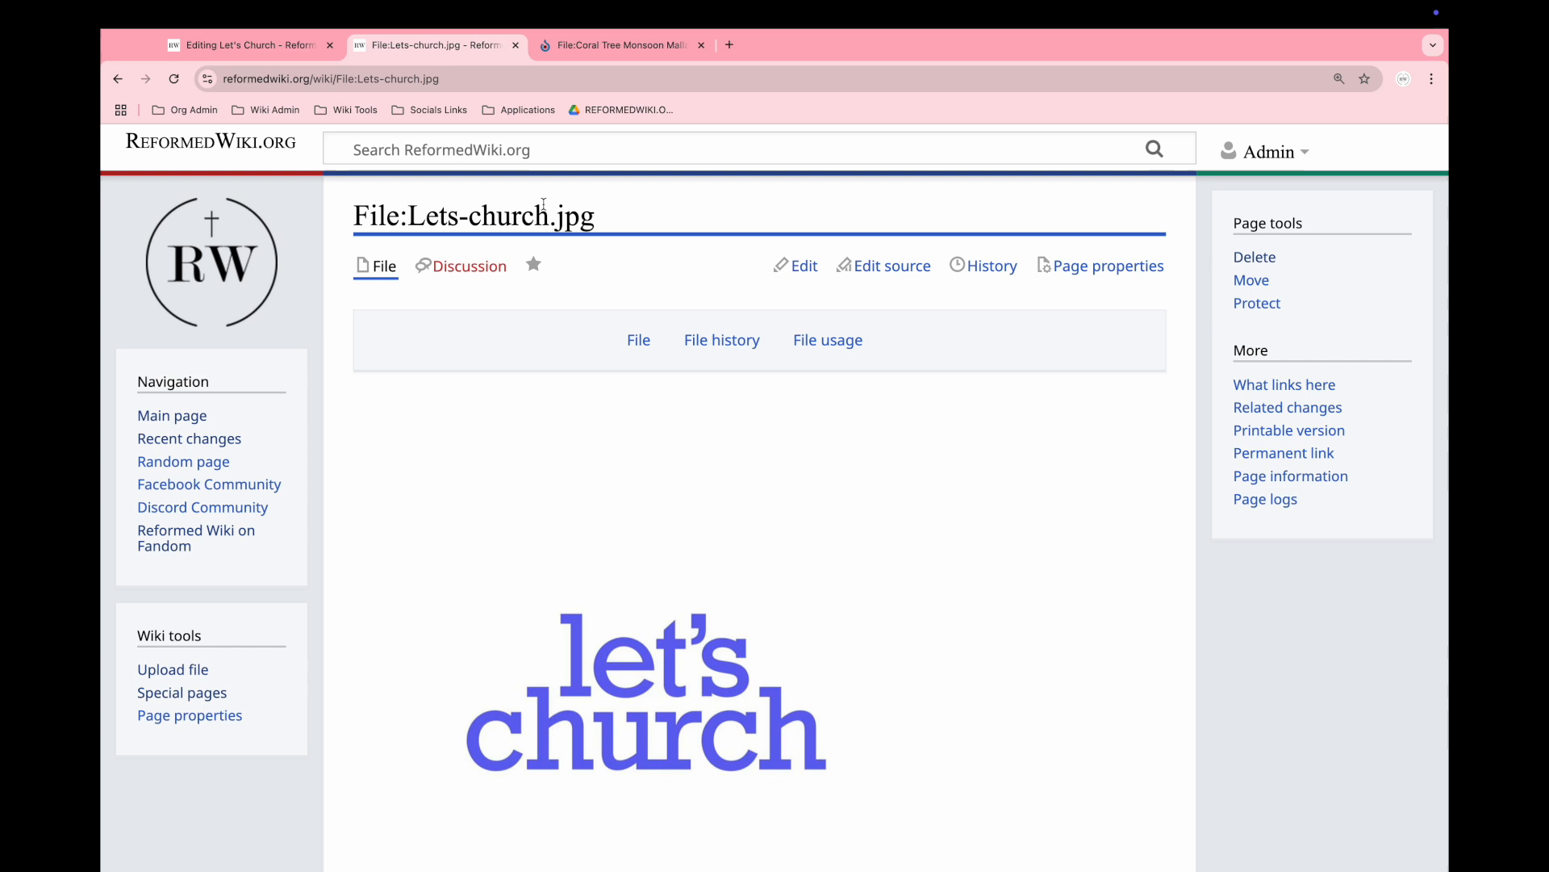
# - Complete the Let's Church infobox's image value as File:Lets-church.jpg using the uploaded file's name, and save the page
pyautogui.moveTo(611, 223); pyautogui.dragTo(408, 218)
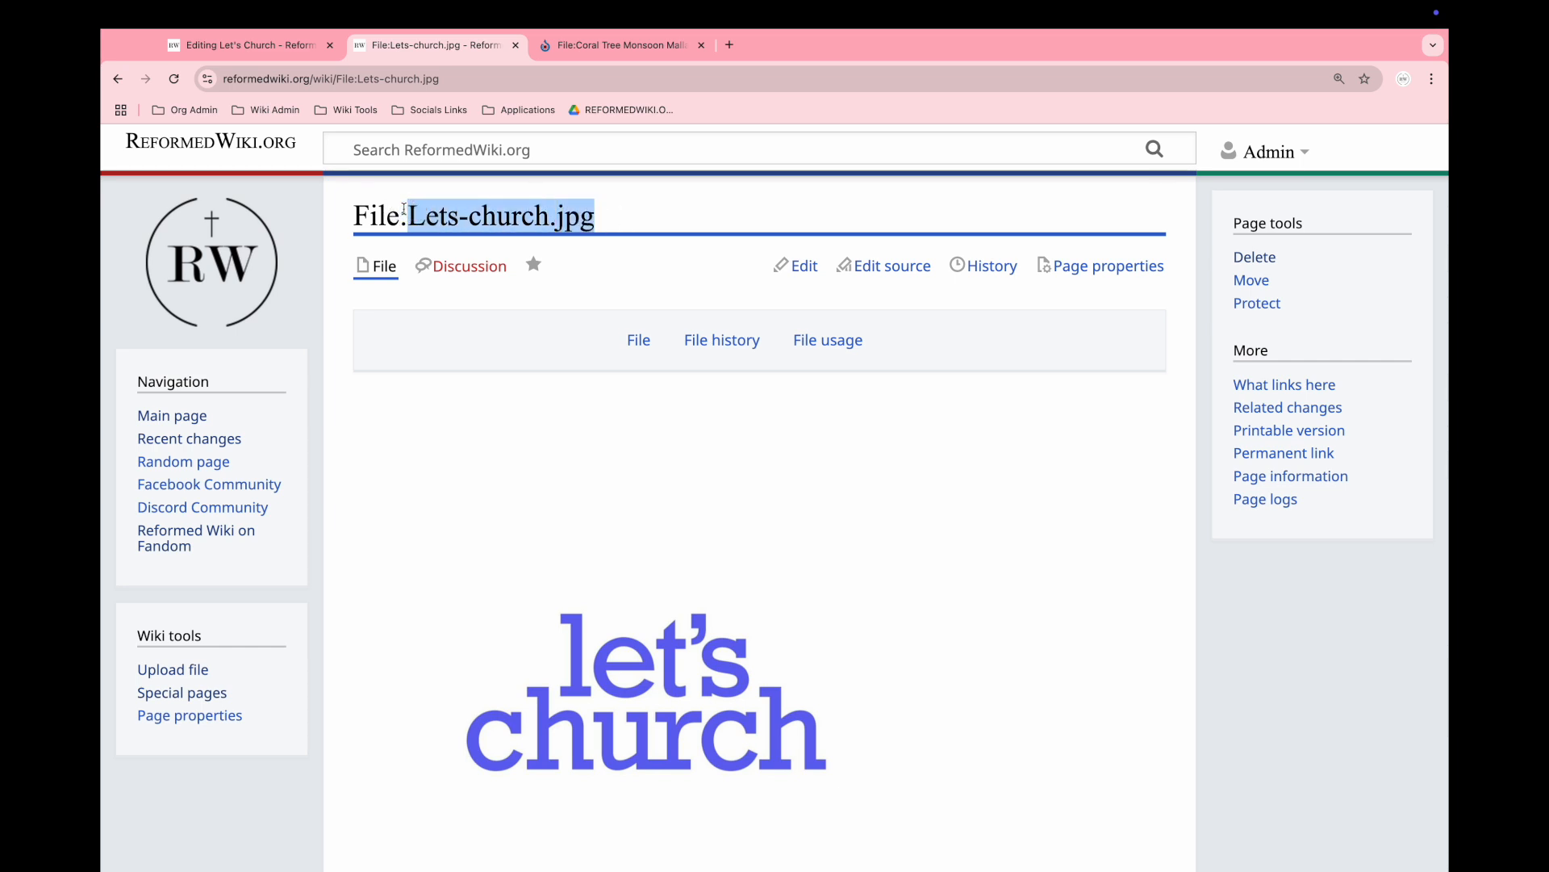
pyautogui.click(248, 47)
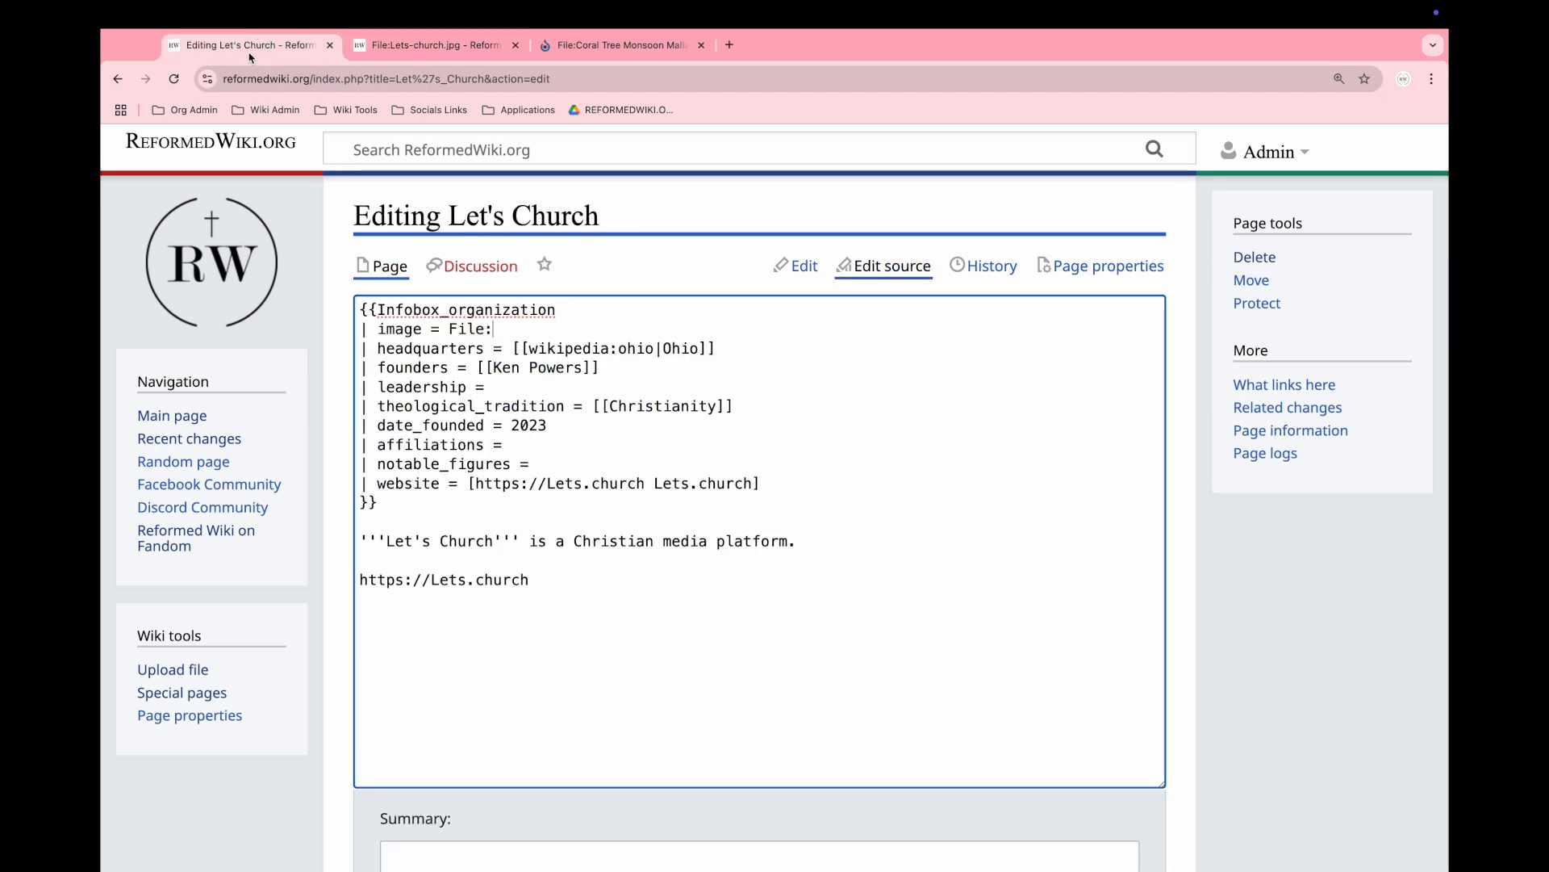
pyautogui.click(494, 330)
pyautogui.press('super+v')
pyautogui.scroll(-3, 744, 470)
pyautogui.click(442, 741)
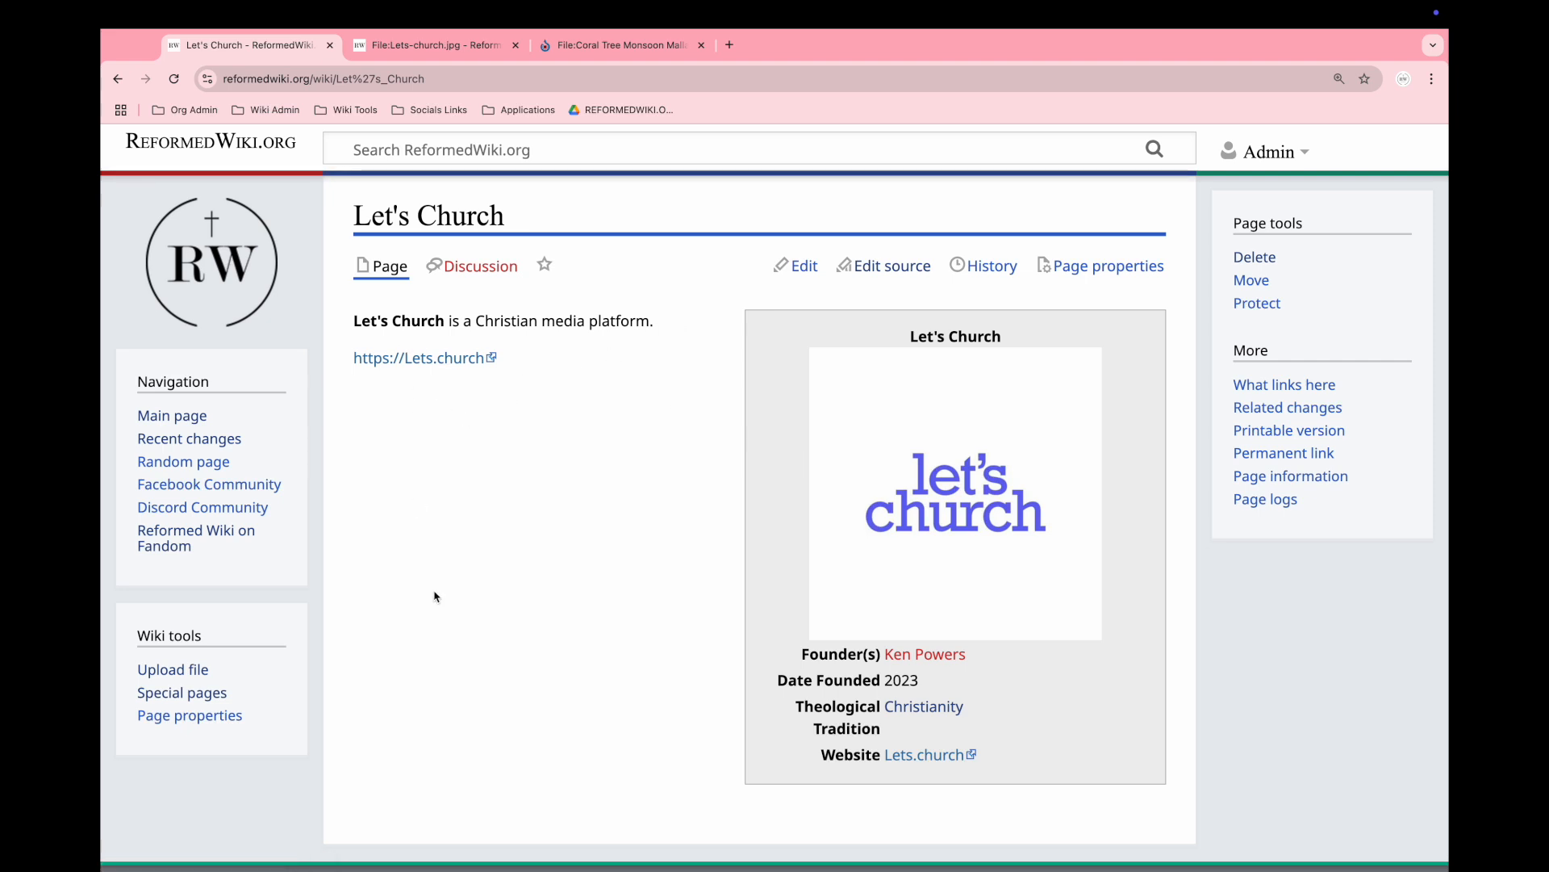
pyautogui.scroll(-2, 436, 597)
pyautogui.scroll(2, 454, 590)
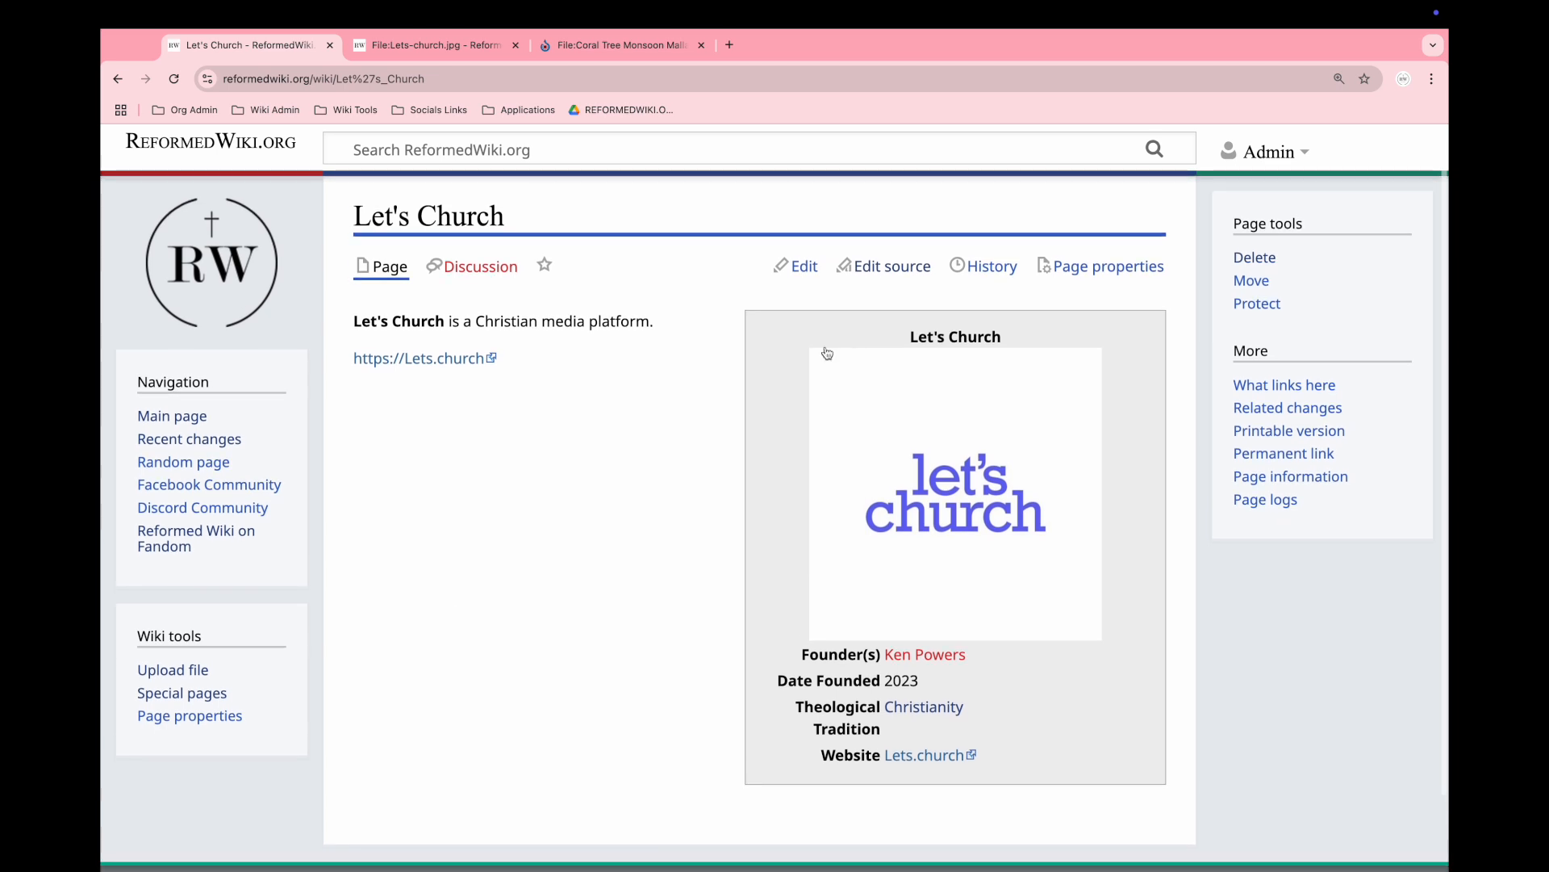
# - Reopen the Let's Church page's source and add the heading "= References =" below the website link
pyautogui.click(863, 266)
pyautogui.click(502, 612)
pyautogui.press('Return')
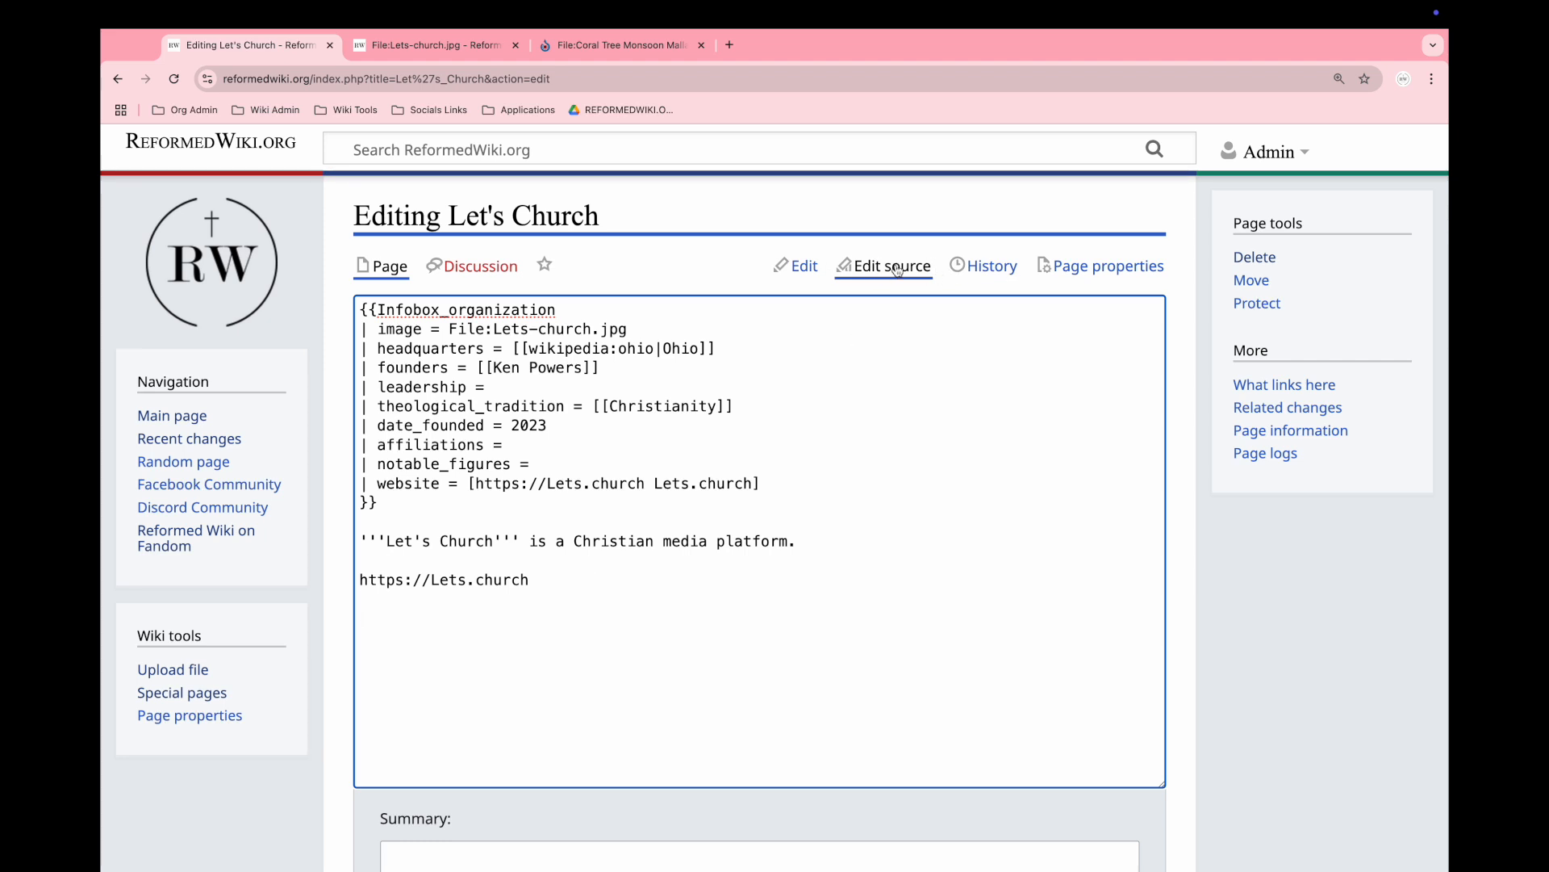
pyautogui.write('= ')
pyautogui.write('References =')
# - Add the example headings "== Subsection 1 ==" and "=== SubSubSection 1 ===" beneath the References heading
pyautogui.write('== Subsecti')
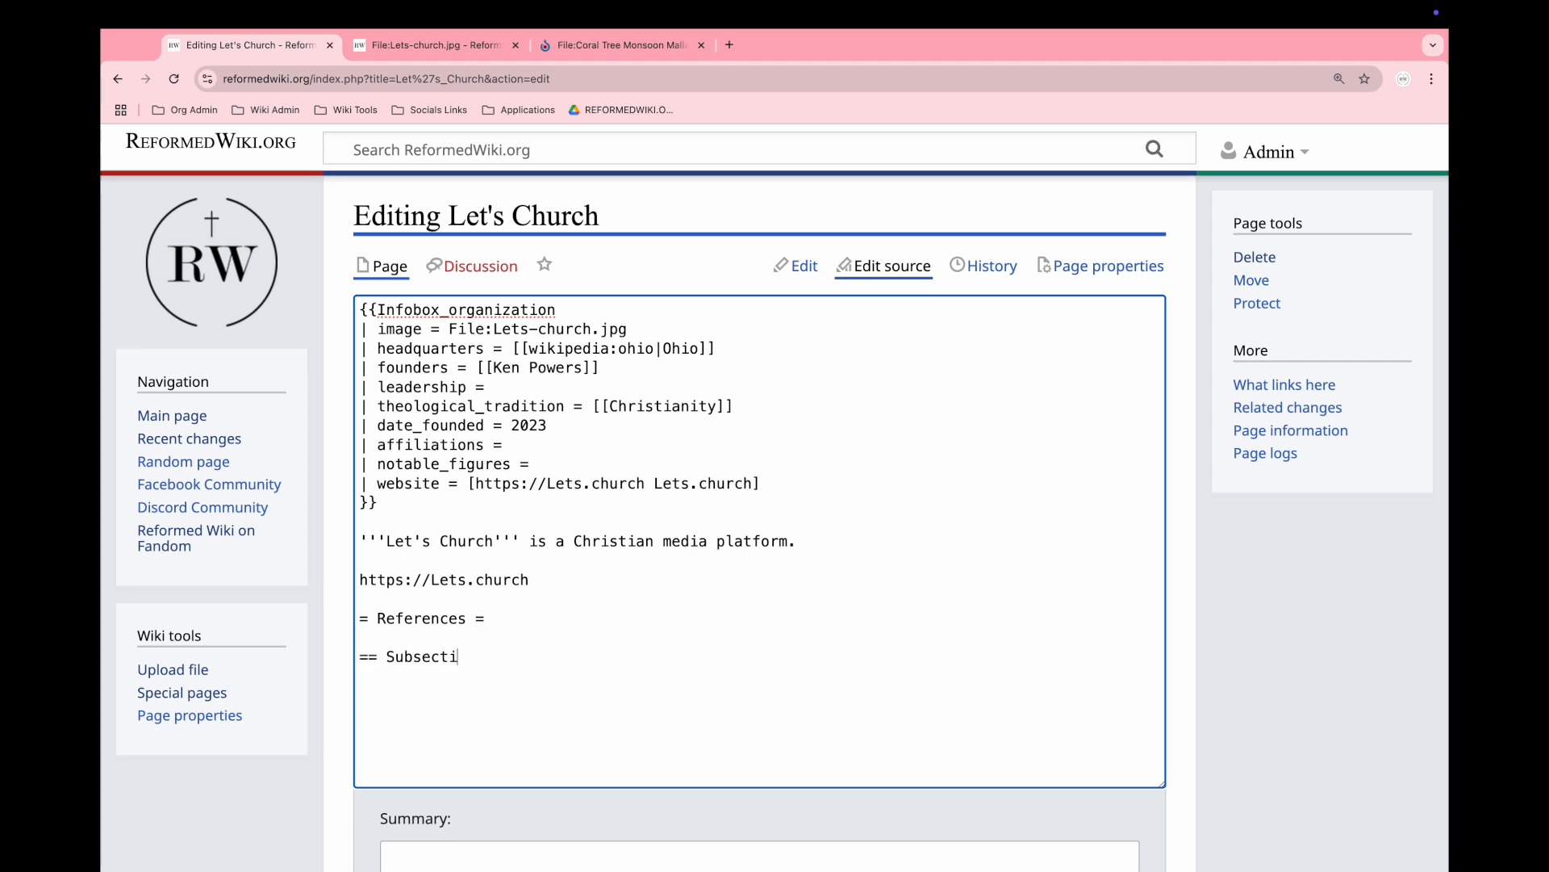
pyautogui.write('on 1 ==  ===')
pyautogui.write(' SubSub')
pyautogui.write('Section 1 ===')
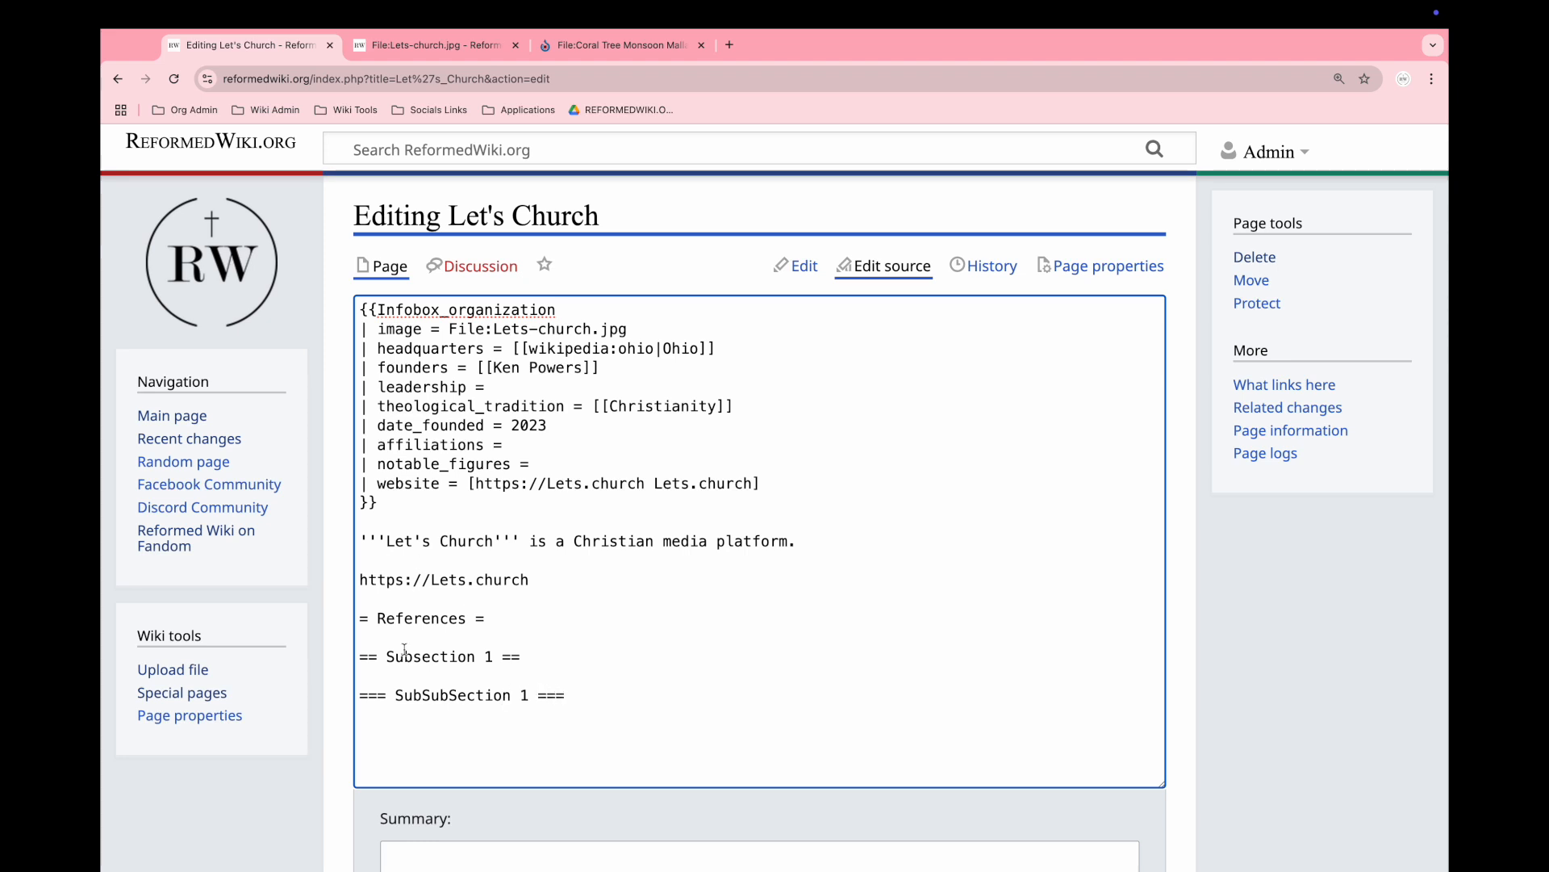
pyautogui.moveTo(629, 686); pyautogui.dragTo(343, 652)
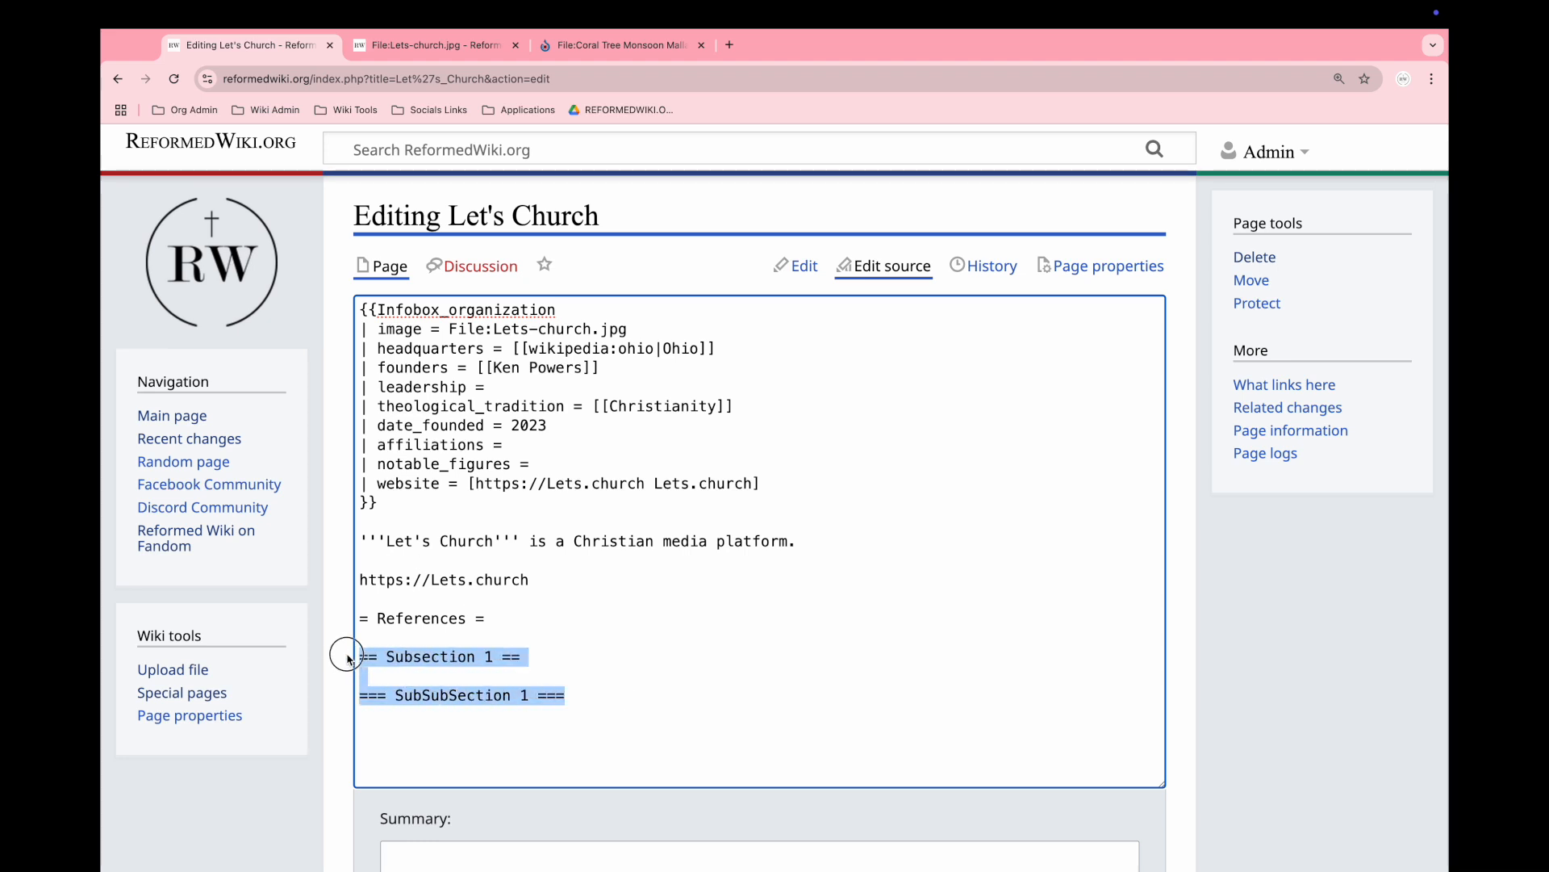
pyautogui.click(431, 659)
pyautogui.moveTo(569, 695); pyautogui.dragTo(355, 695)
pyautogui.click(403, 695)
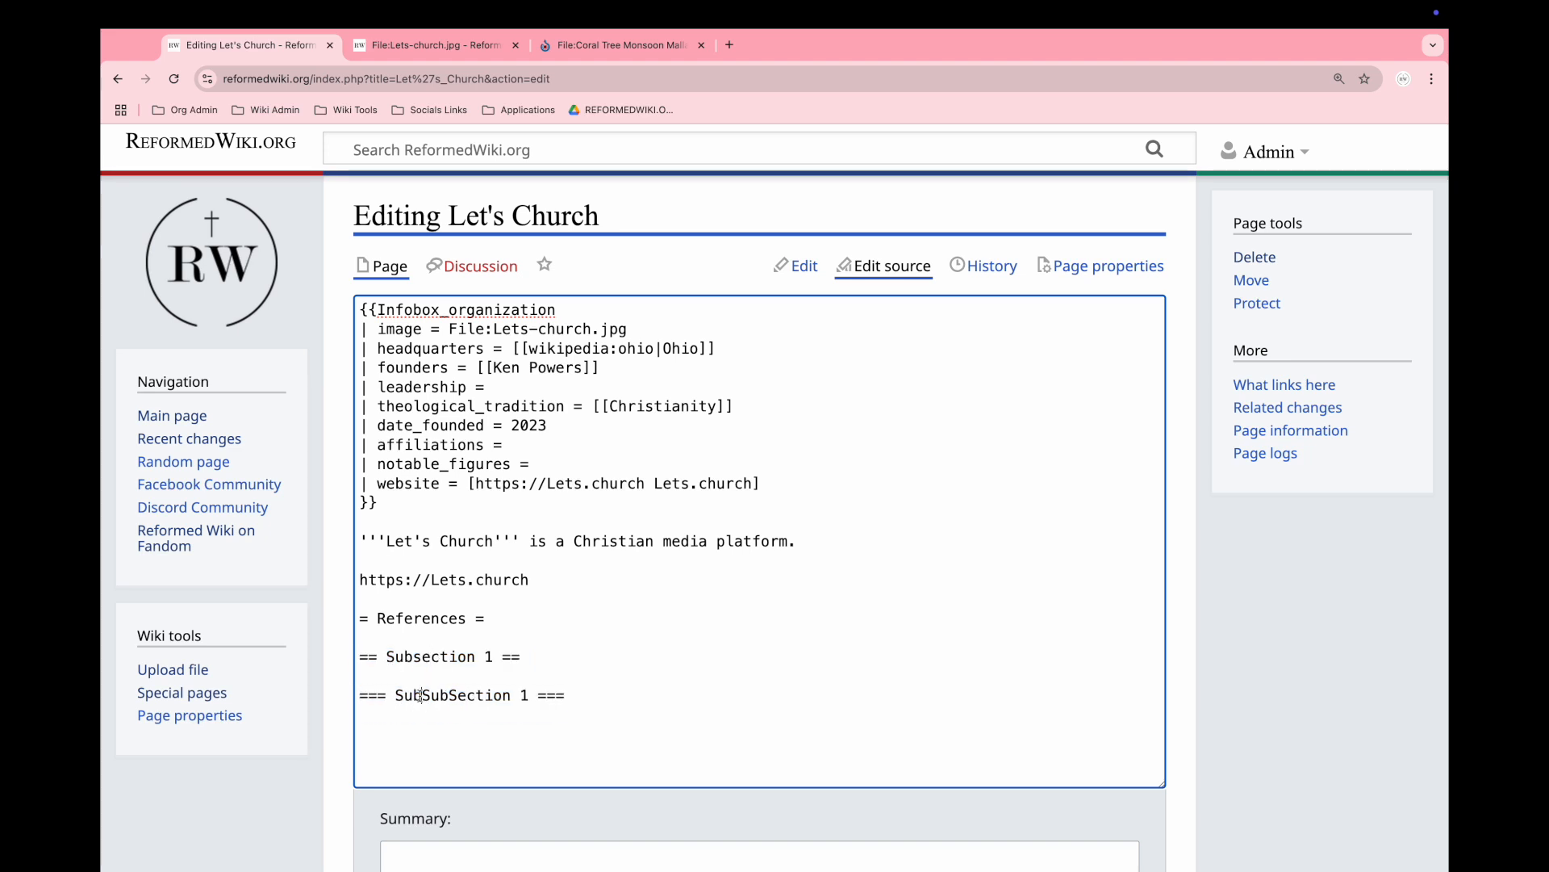
pyautogui.click(440, 669)
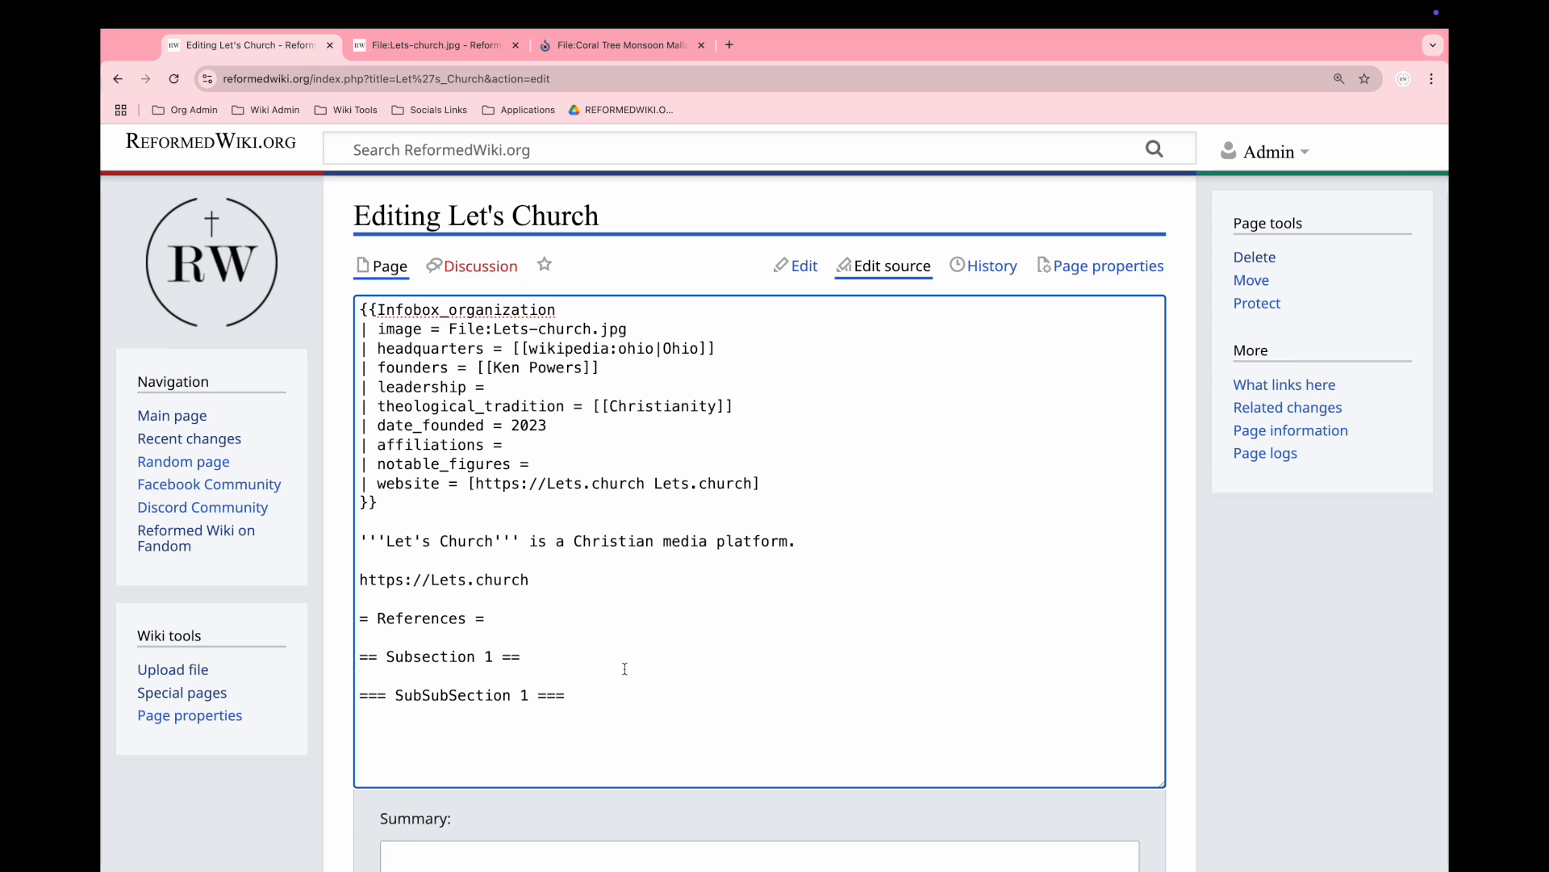
pyautogui.moveTo(571, 697); pyautogui.dragTo(525, 698)
pyautogui.click(380, 699)
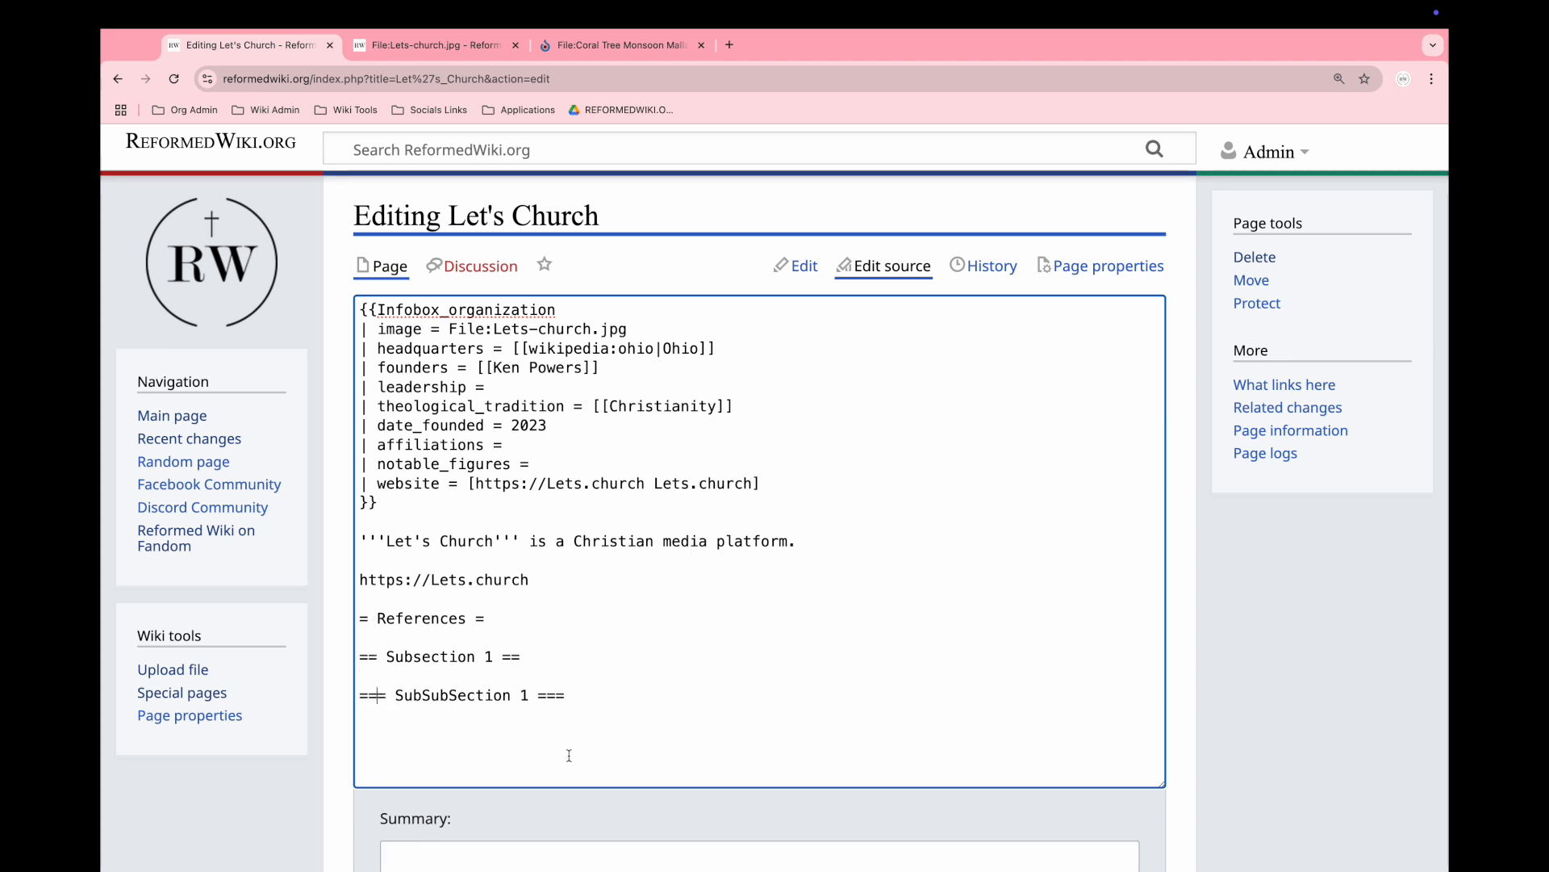
# - Delete the Subsection 1 and SubSubSection 1 headings, keeping the References heading
pyautogui.moveTo(583, 695); pyautogui.dragTo(350, 649)
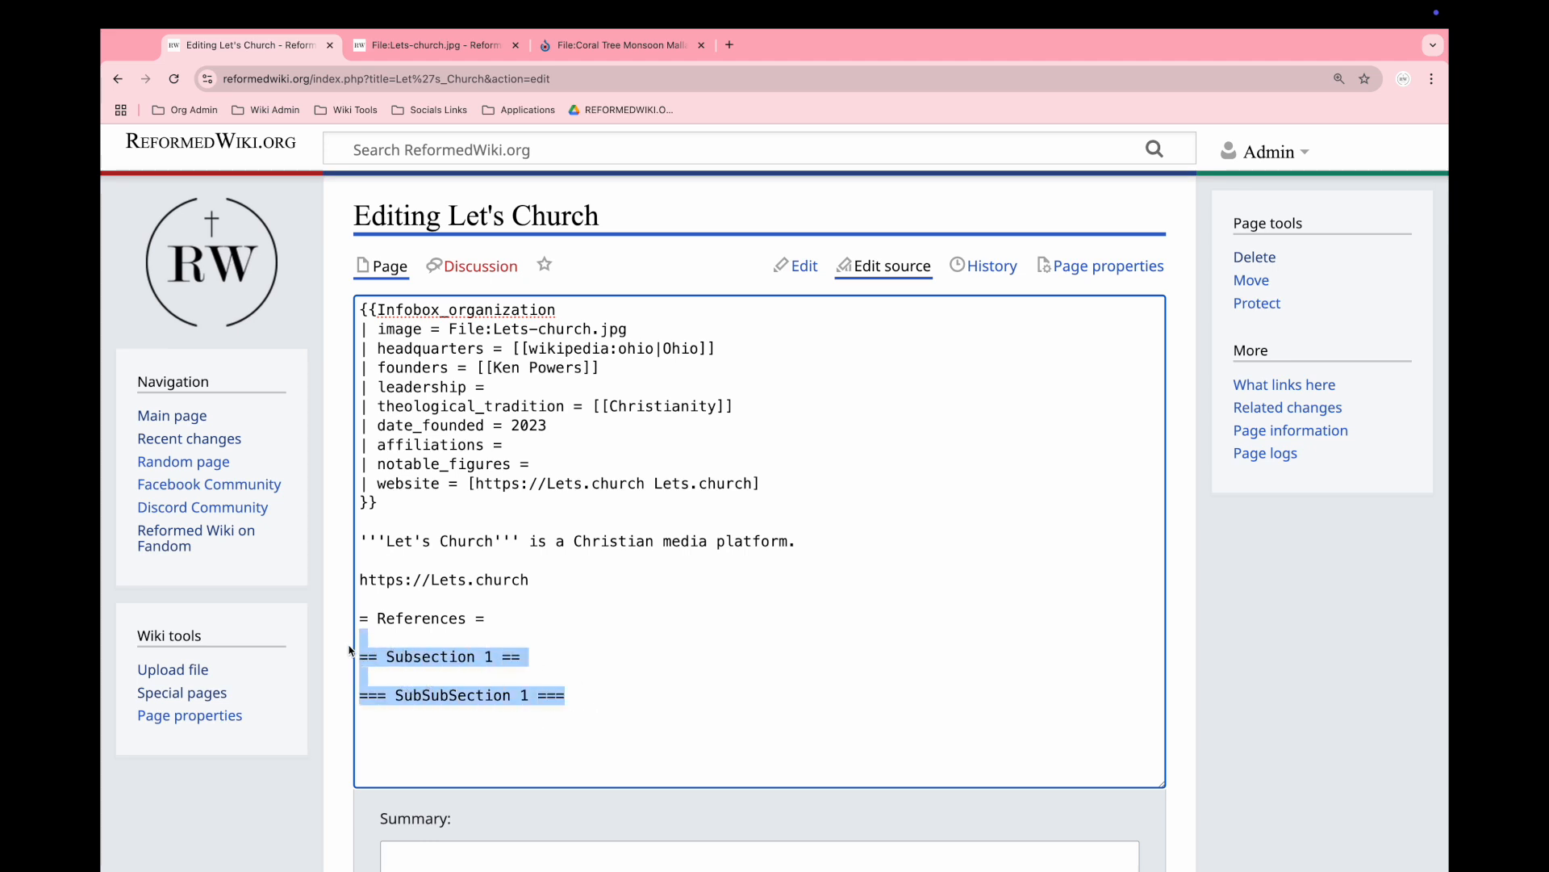
pyautogui.press('BackSpace')
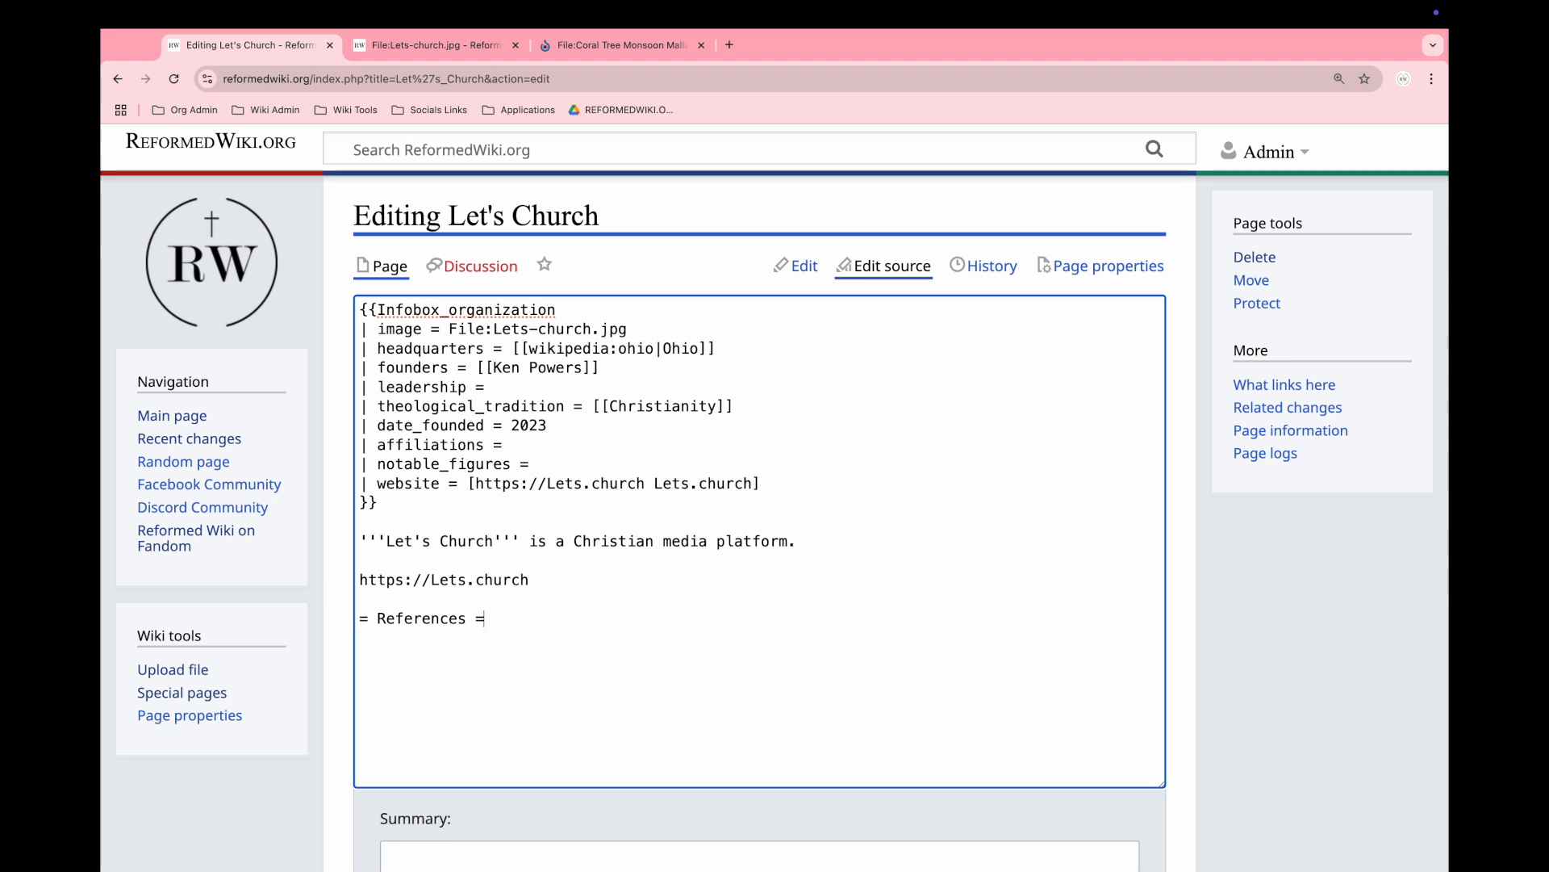
pyautogui.moveTo(510, 621); pyautogui.dragTo(339, 628)
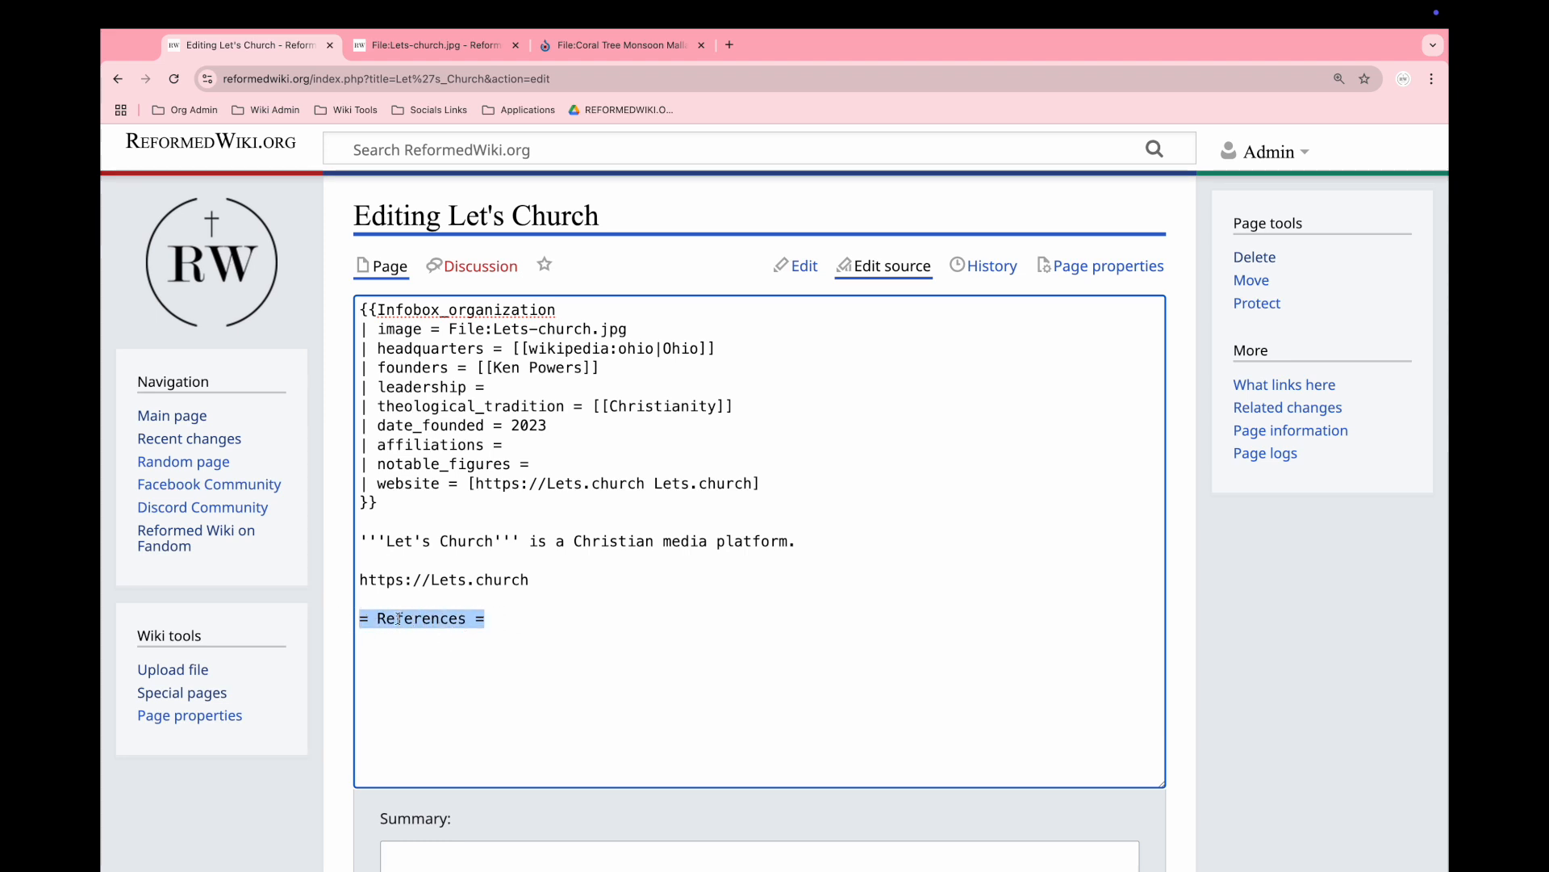
pyautogui.click(449, 622)
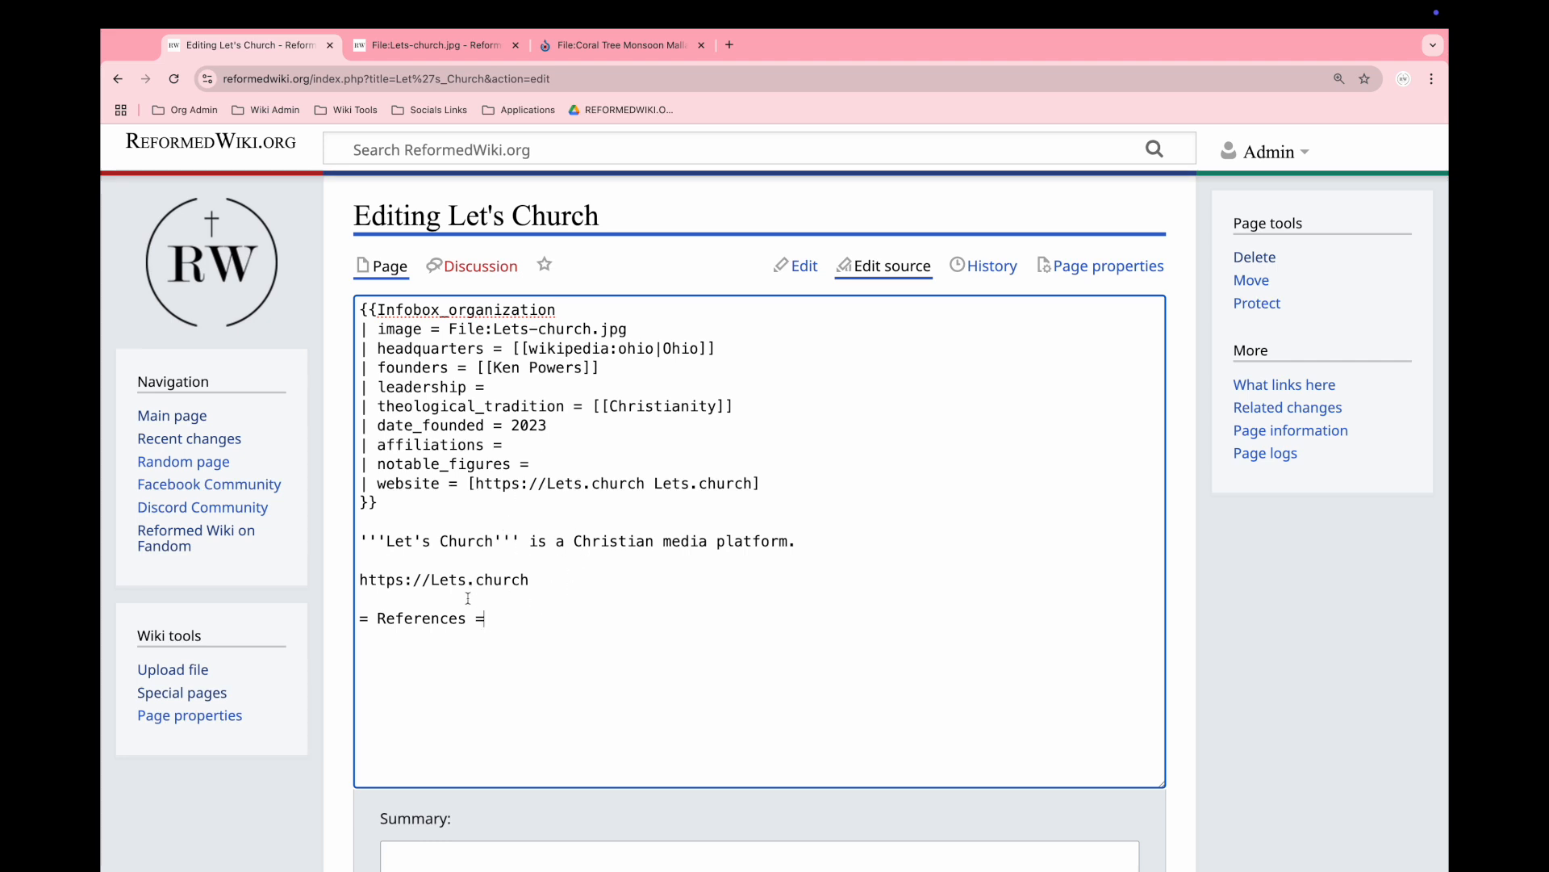
pyautogui.click(797, 265)
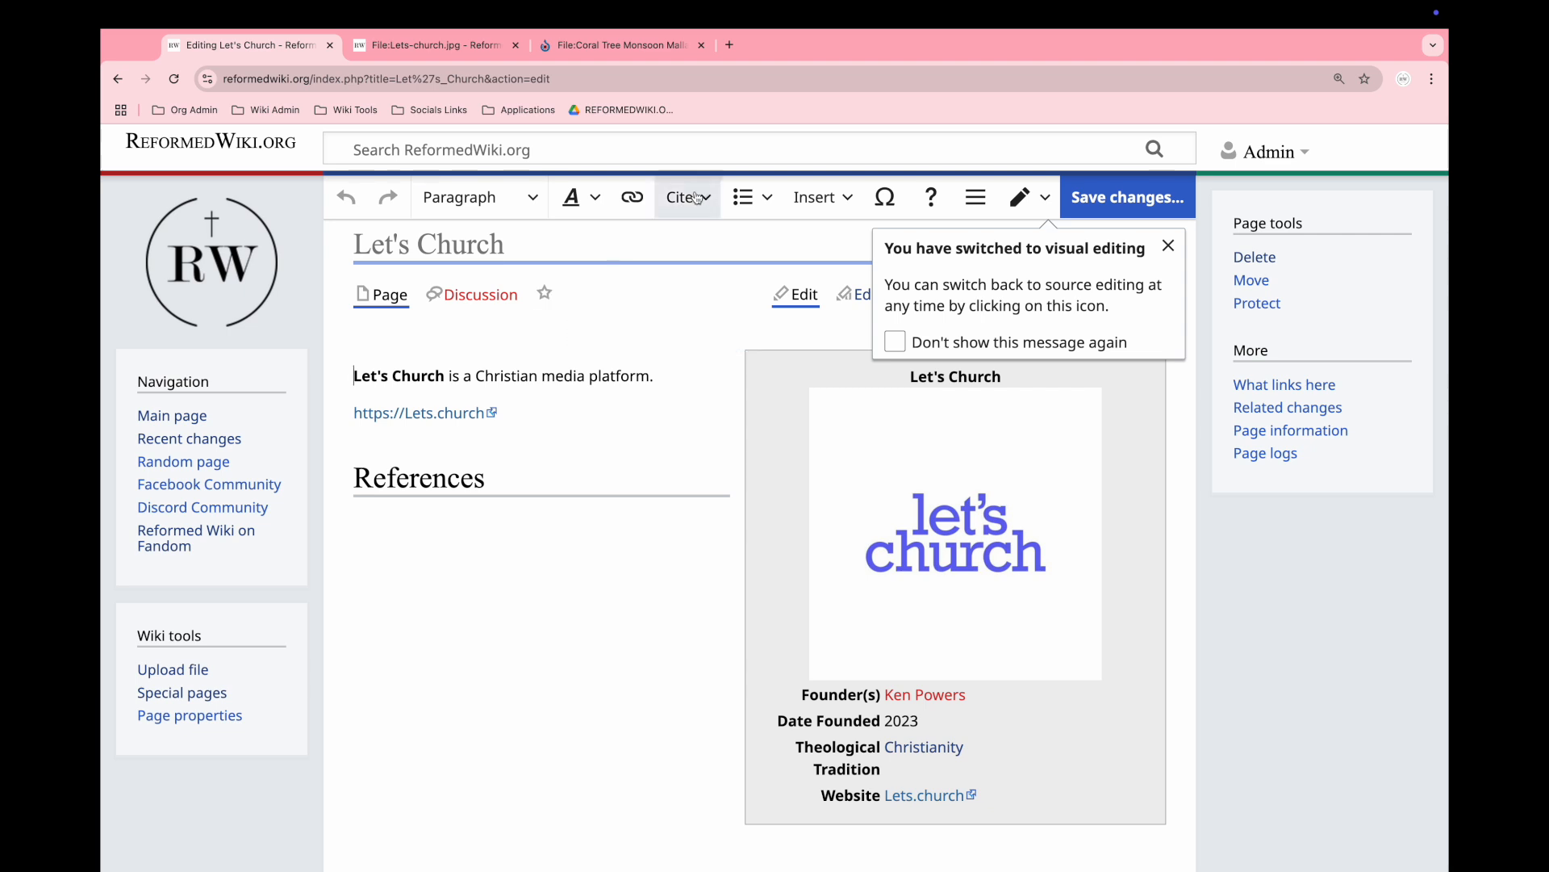
pyautogui.click(703, 198)
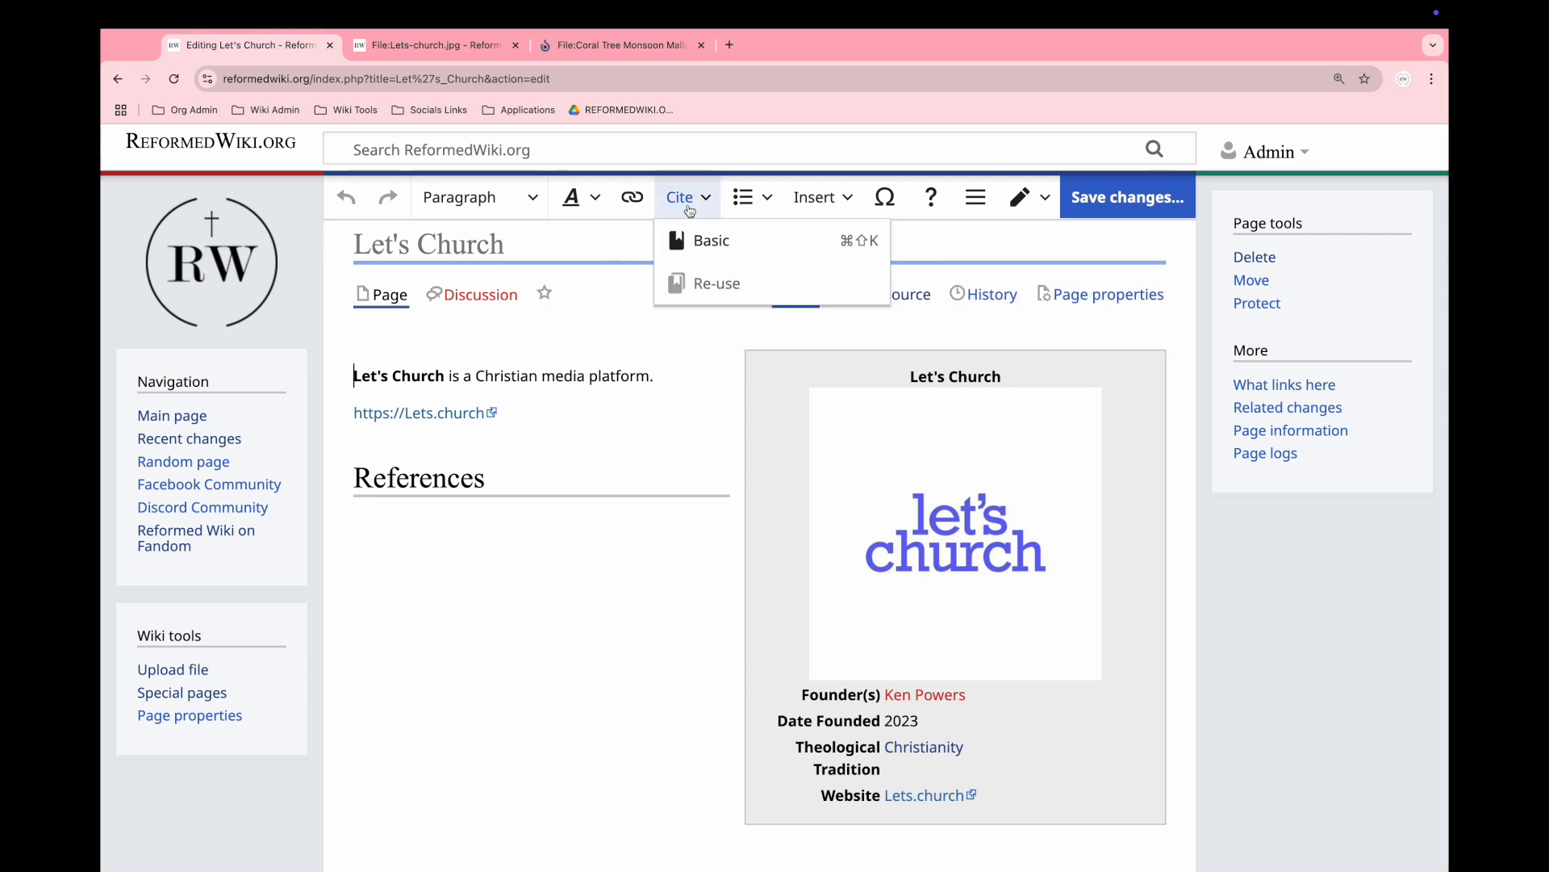
pyautogui.click(920, 327)
pyautogui.click(907, 297)
pyautogui.scroll(-3, 509, 645)
pyautogui.click(440, 615)
pyautogui.click(512, 612)
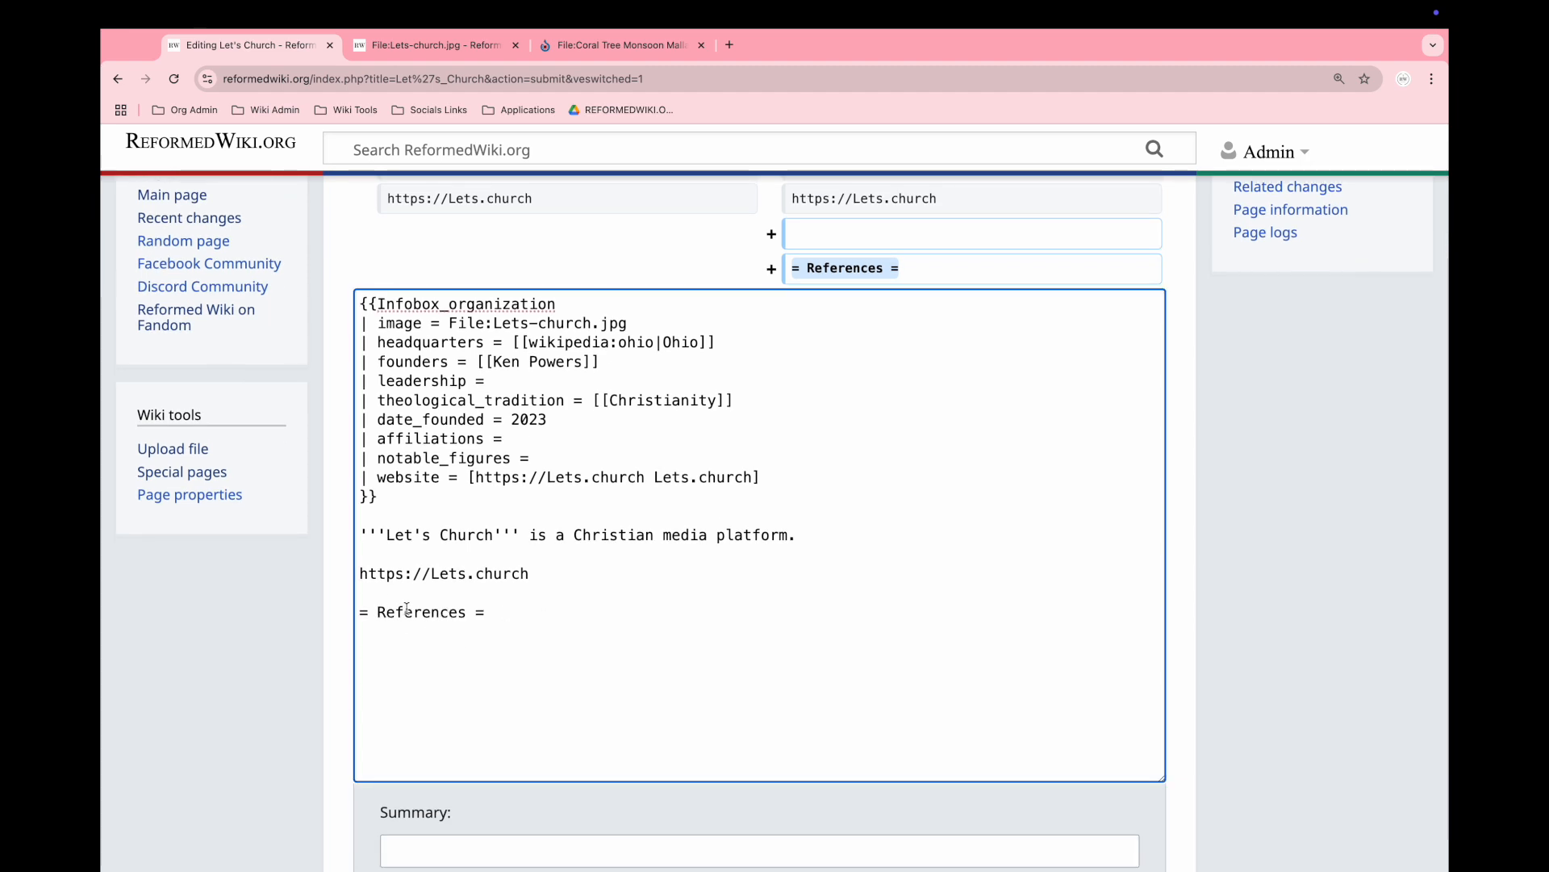
pyautogui.press('Return')
pyautogui.press('Return')
pyautogui.press('Up')
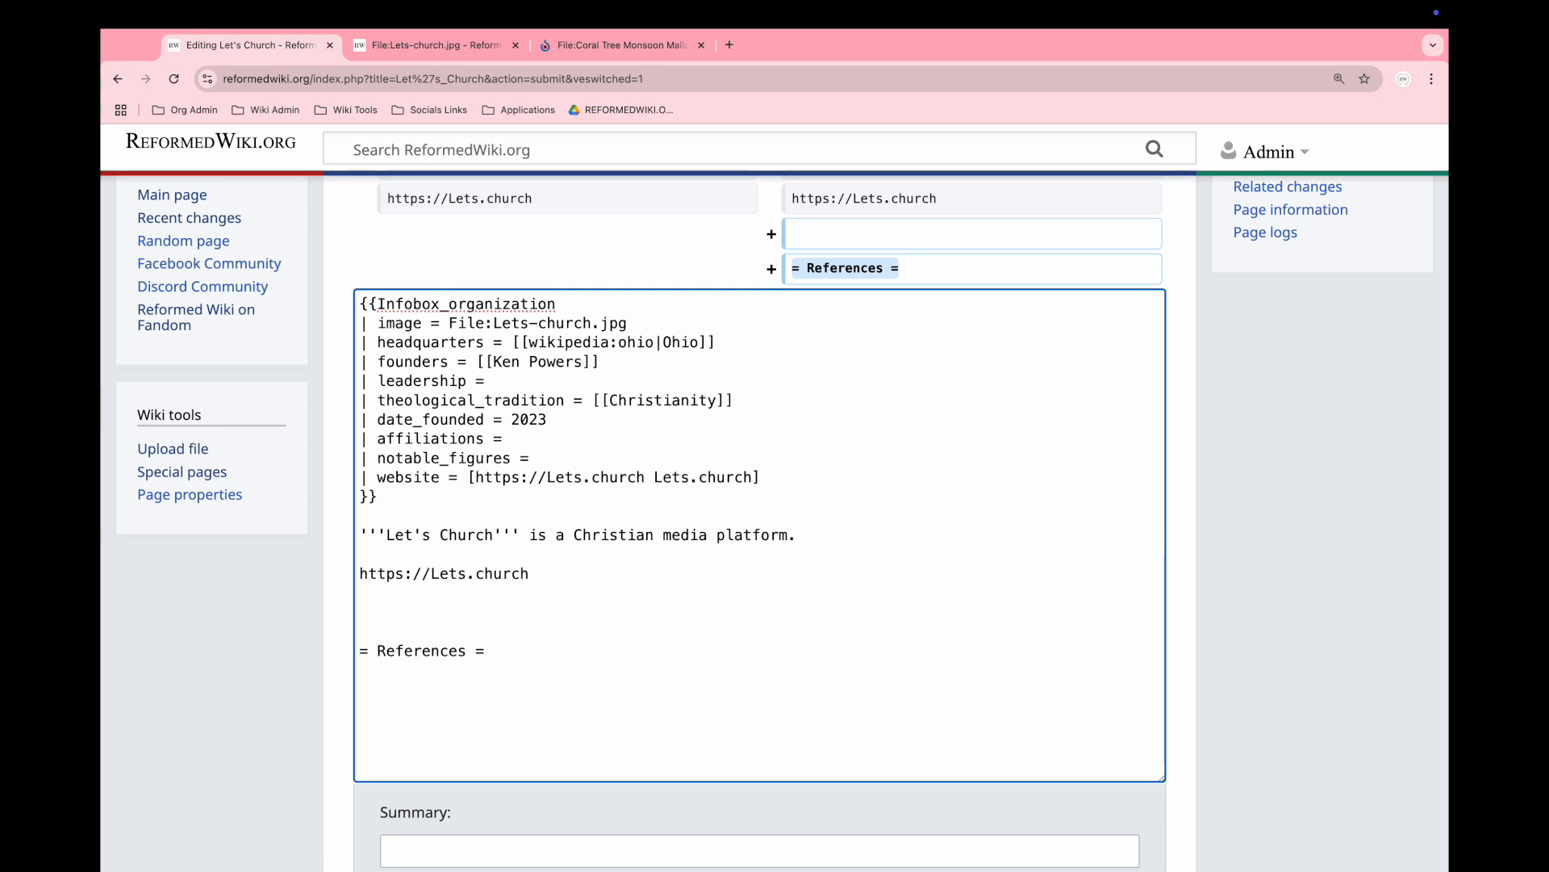
pyautogui.write('= External links =')
pyautogui.press('Return')
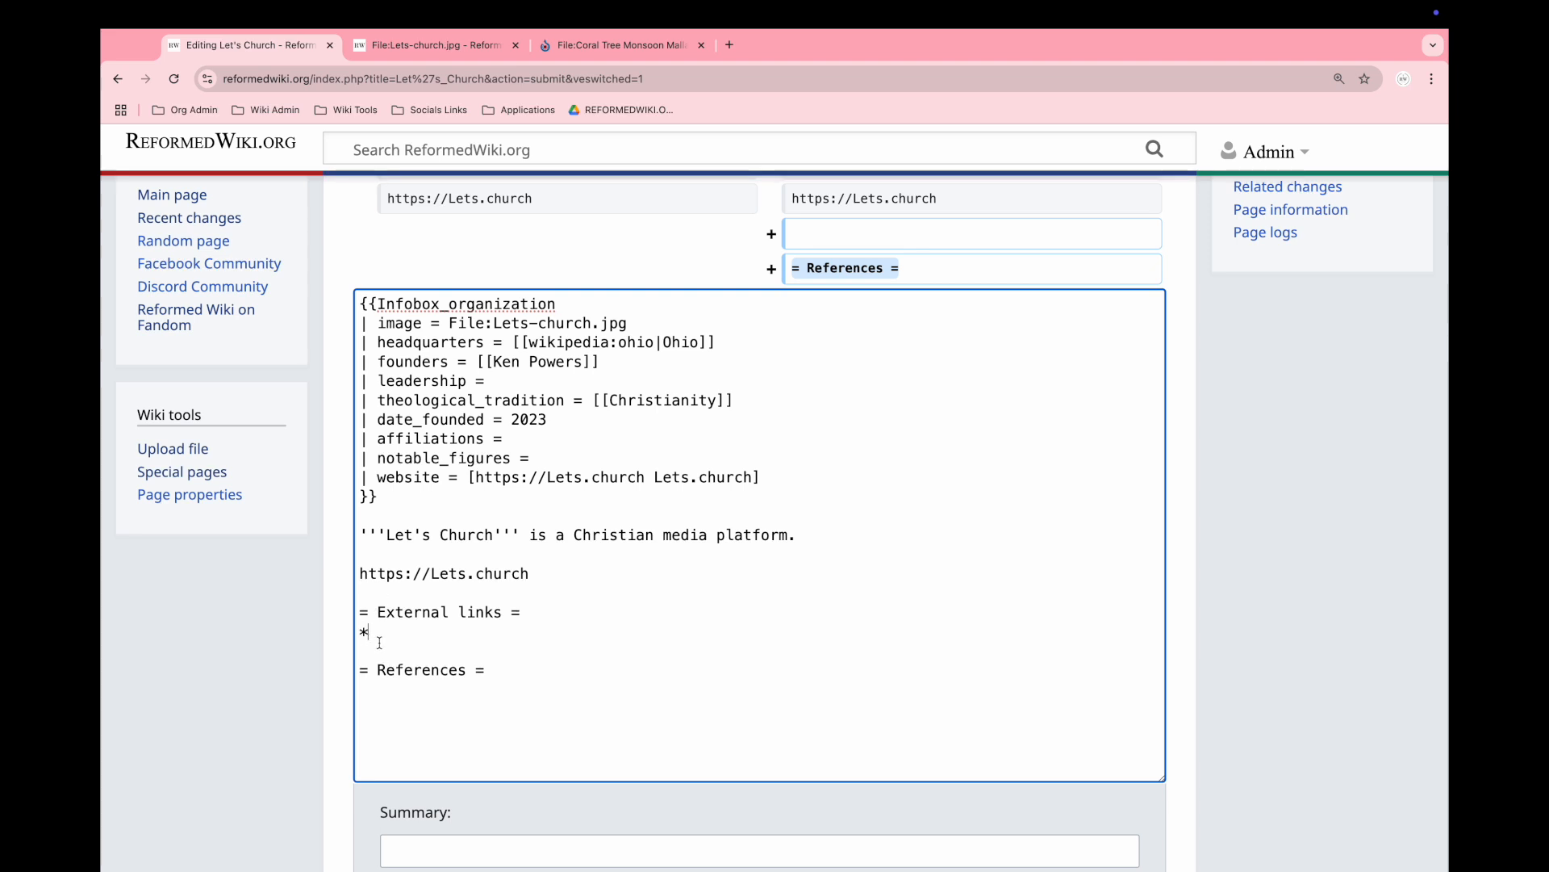
pyautogui.write('* [https://Lets.church Lets.church')
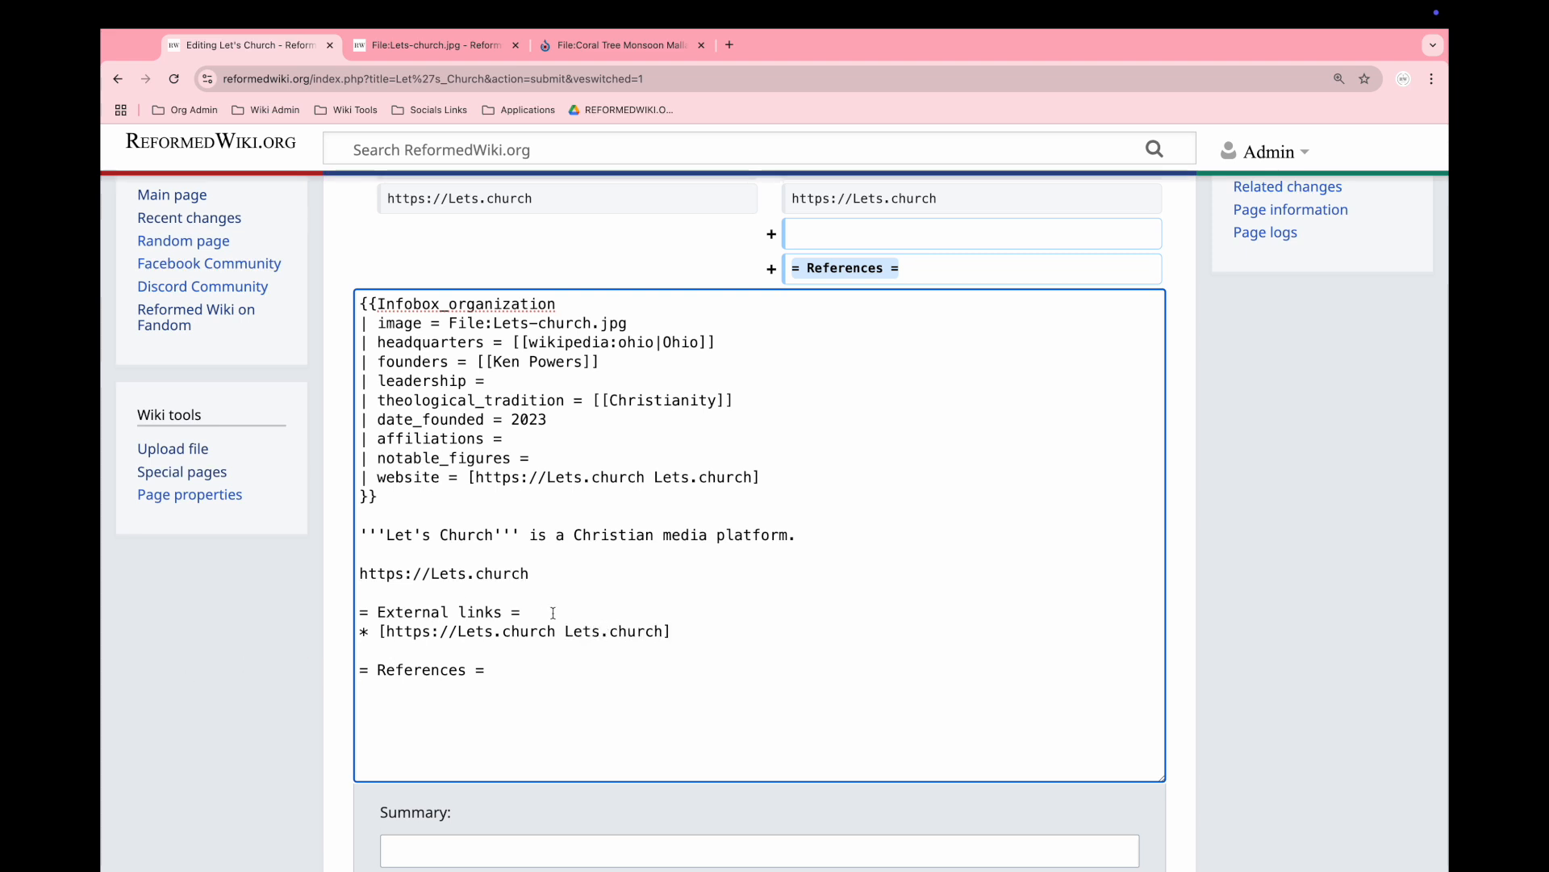
# - Add an "= See also =" heading between External links and References, with the bulleted wiki link "[[Dorean principle]]"
pyautogui.press('Return')
pyautogui.press('Return')
pyautogui.write('= See also =')
pyautogui.press('Return')
pyautogui.scroll(-1, 599, 647)
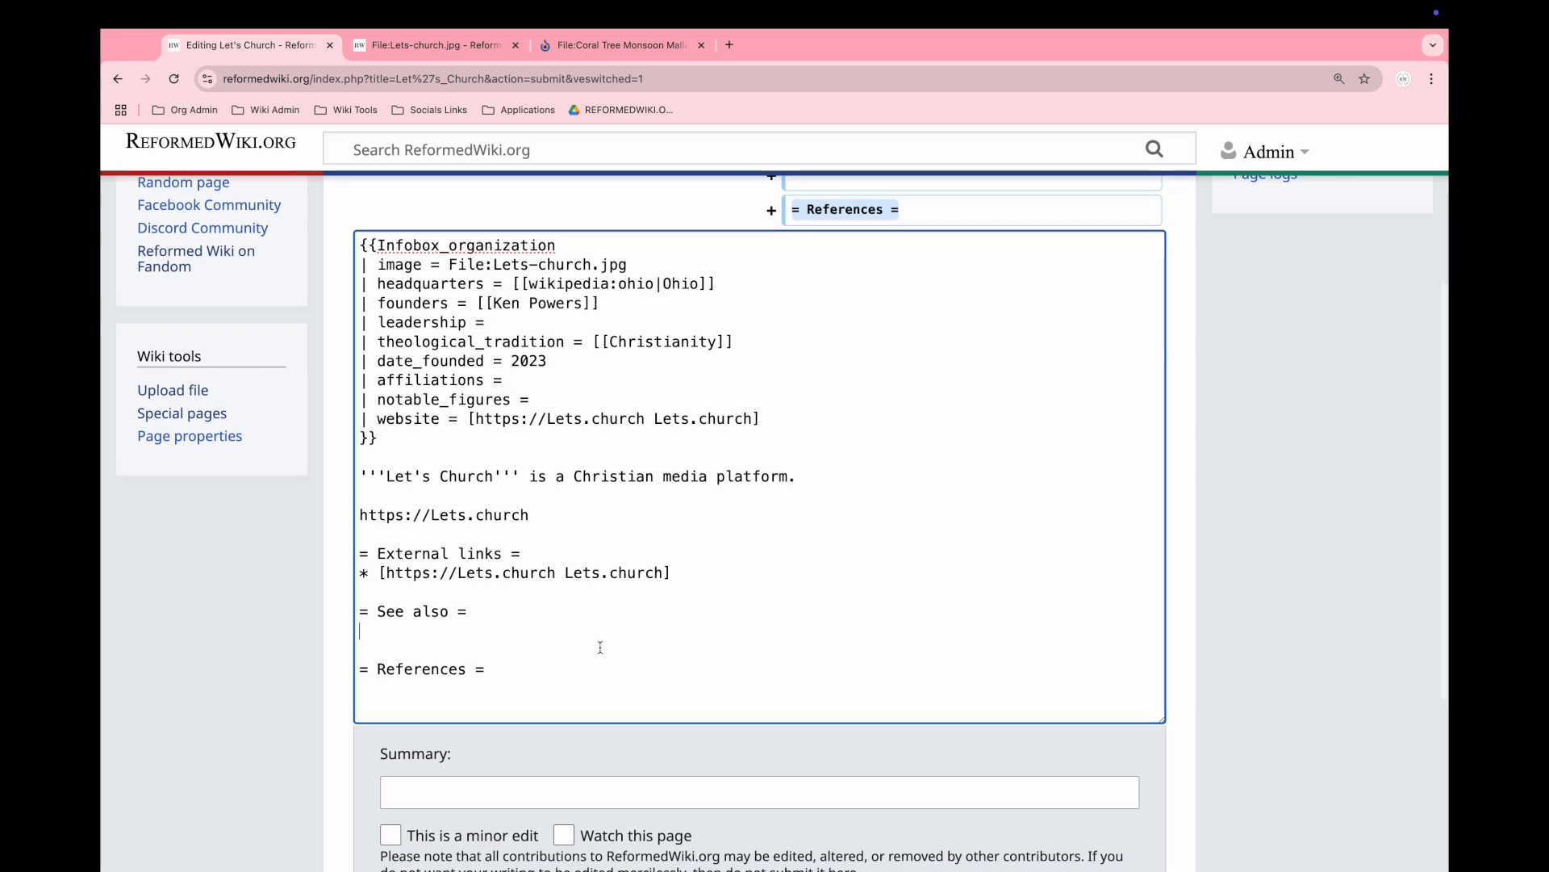
pyautogui.write('*')
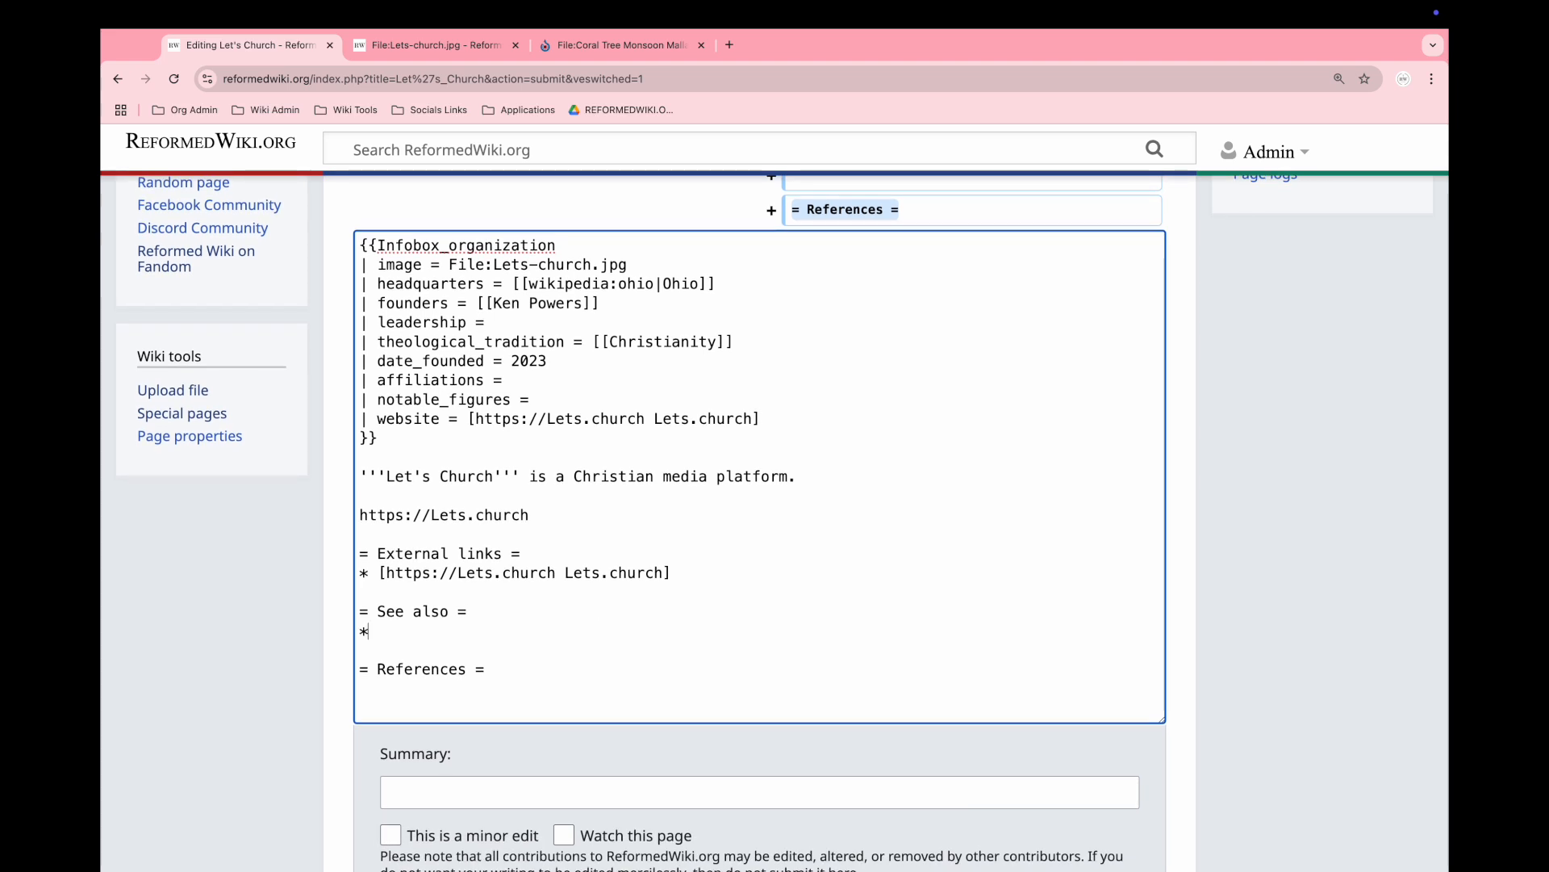
pyautogui.write(' [Dore')
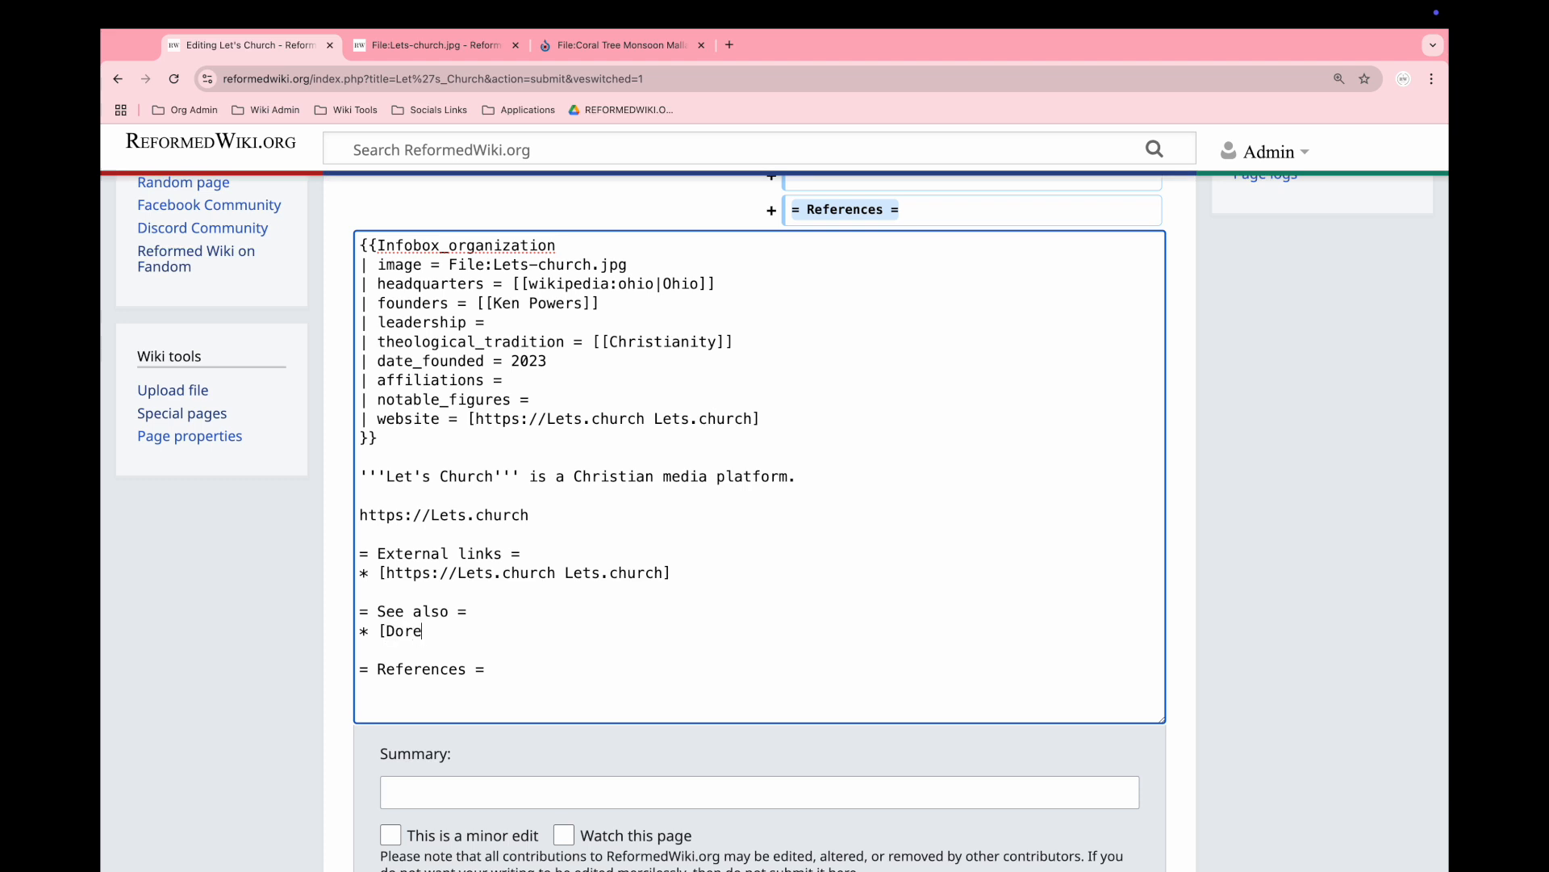
pyautogui.write('an principle')
pyautogui.click(387, 634)
pyautogui.write('[')
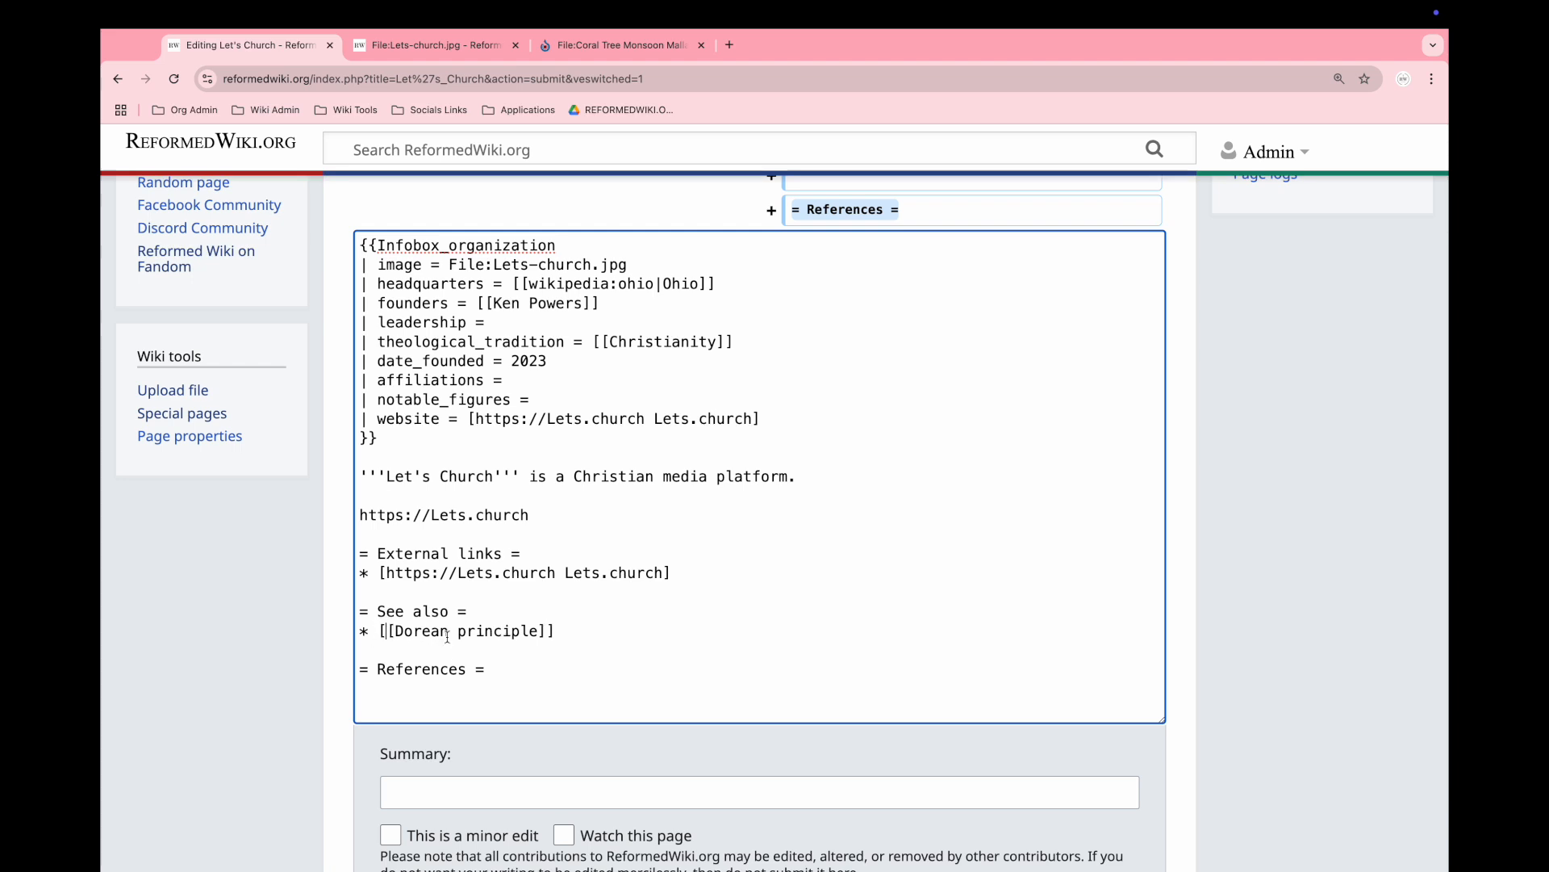
# - Add the placeholder bullet "* etc" at the end of both the See also and External links lists
pyautogui.scroll(1, 447, 637)
pyautogui.scroll(2, 447, 637)
pyautogui.scroll(-3, 447, 637)
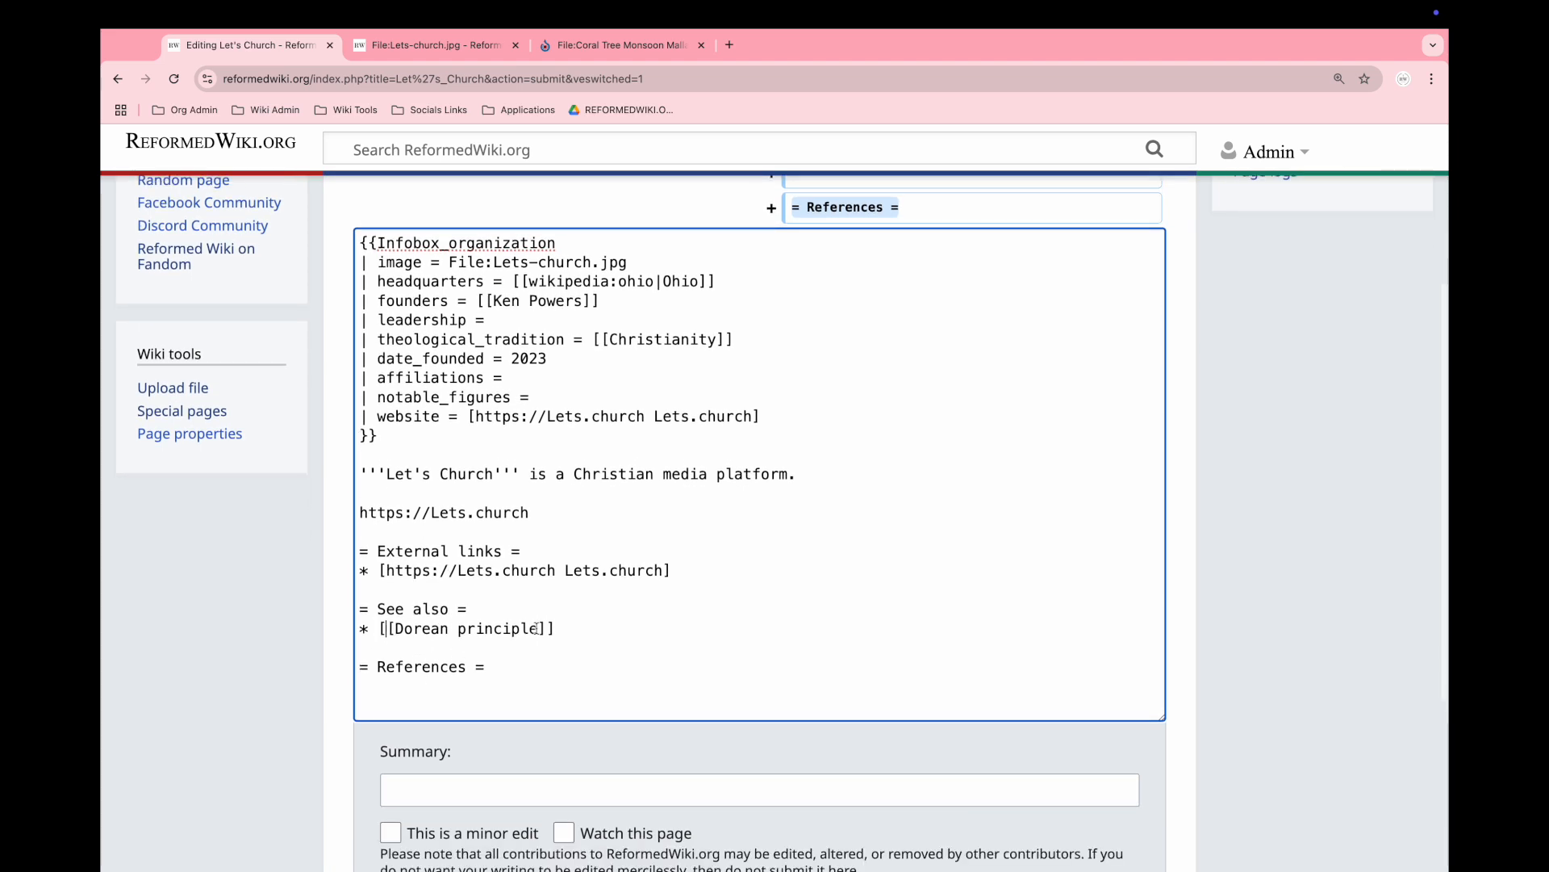
pyautogui.click(571, 629)
pyautogui.press('Return')
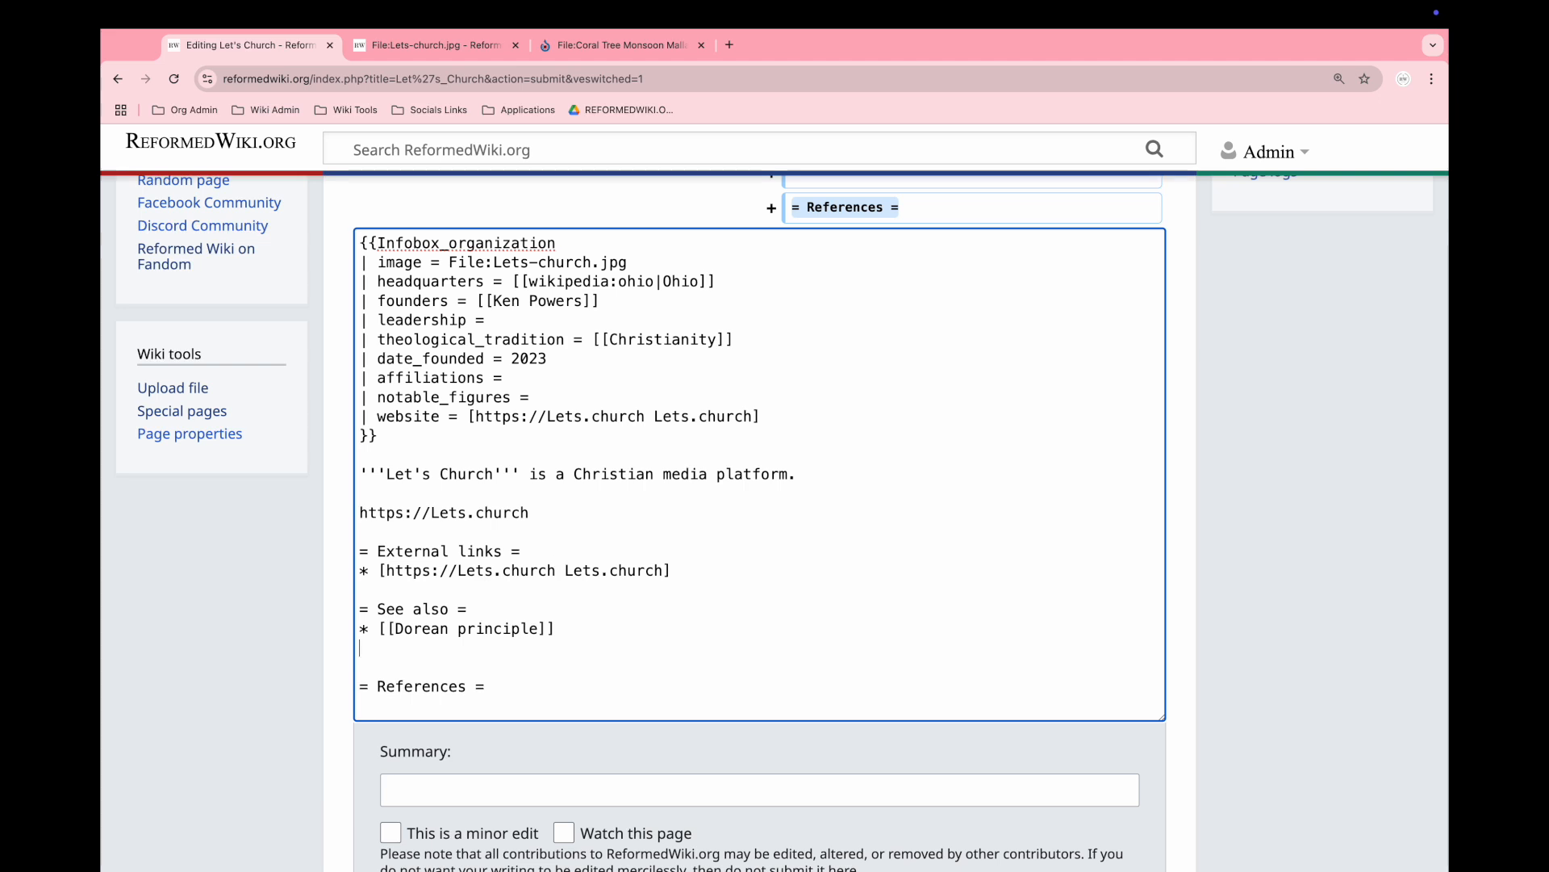
pyautogui.click(682, 569)
pyautogui.press('Return')
pyautogui.write('* etc')
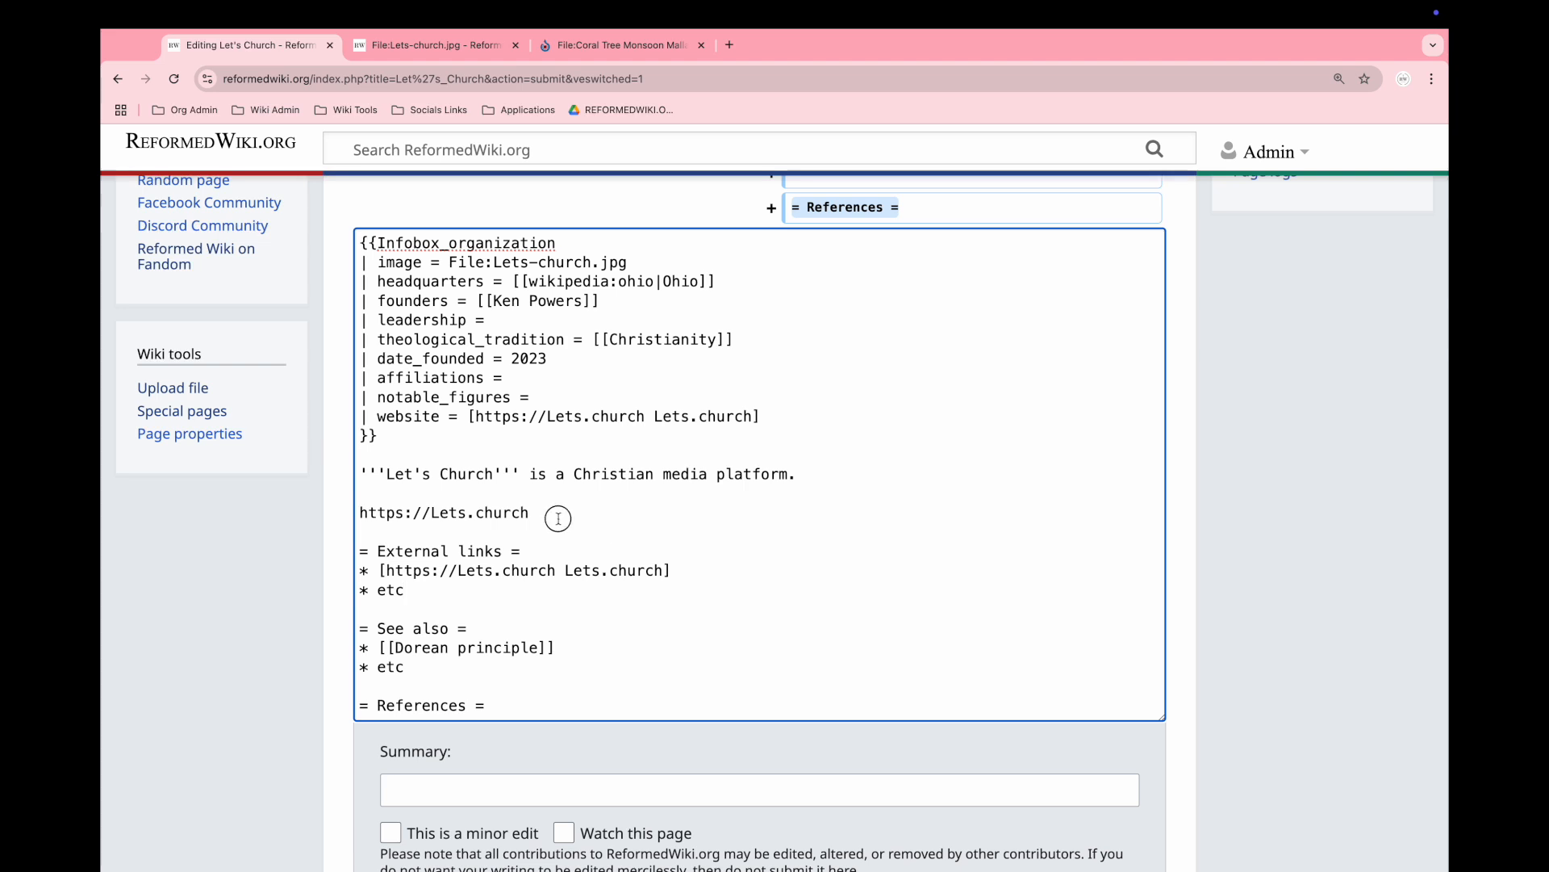
pyautogui.moveTo(568, 517); pyautogui.dragTo(337, 518)
pyautogui.press('BackSpace')
pyautogui.press('BackSpace')
pyautogui.press('BackSpace')
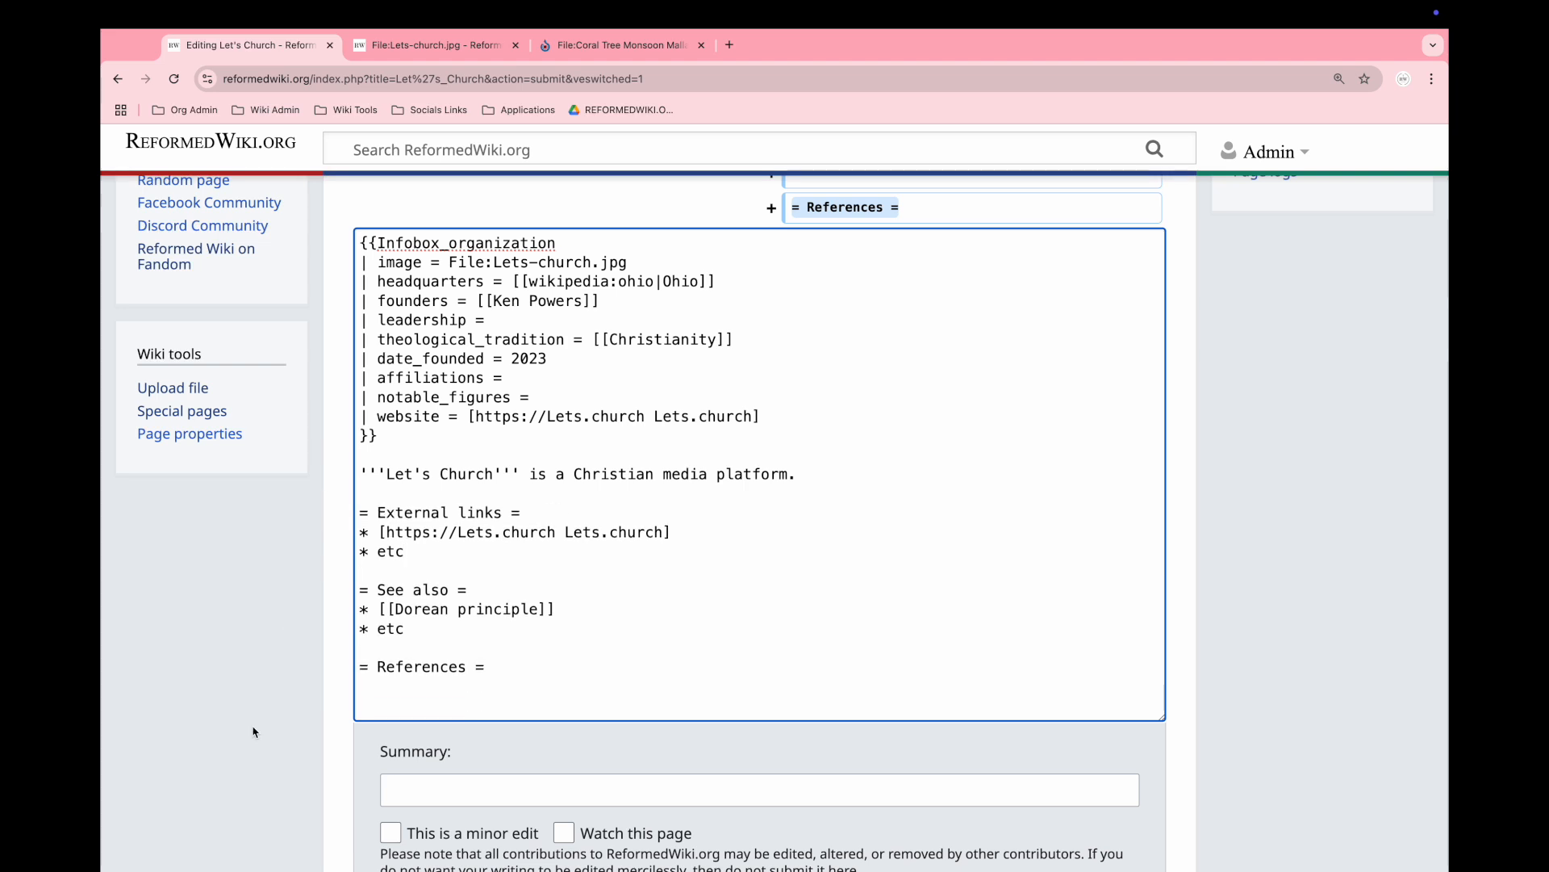
# - Mark the Let's Church source edit as minor and save the page
pyautogui.scroll(-2, 379, 710)
pyautogui.click(392, 735)
pyautogui.click(448, 844)
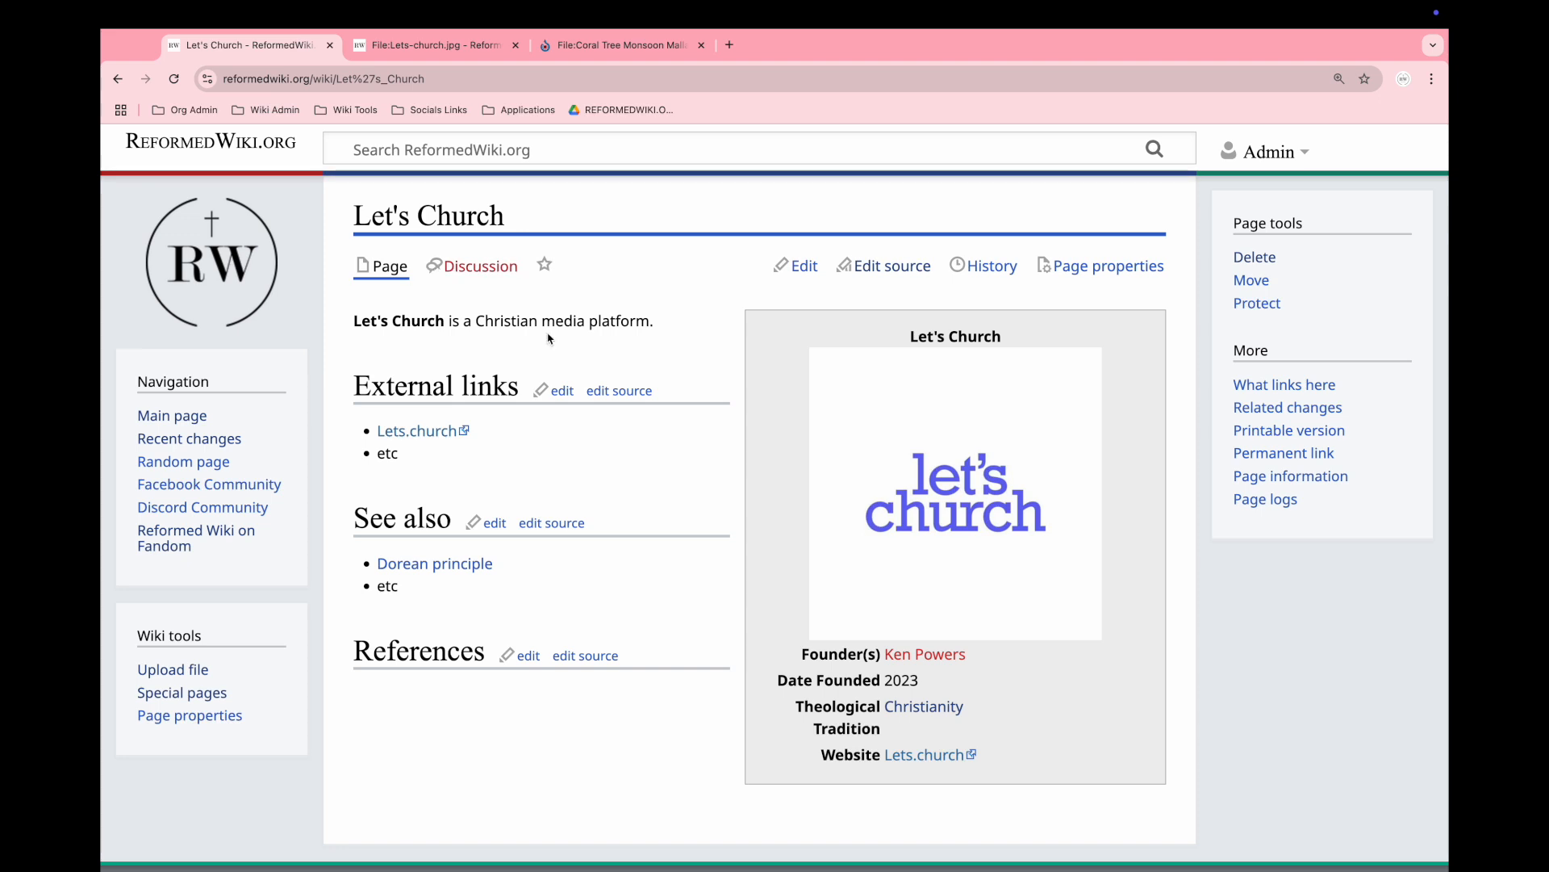
# - Follow the infobox's red founder link and create that page with the founder's name in bold followed by "is a great guy."
pyautogui.click(902, 658)
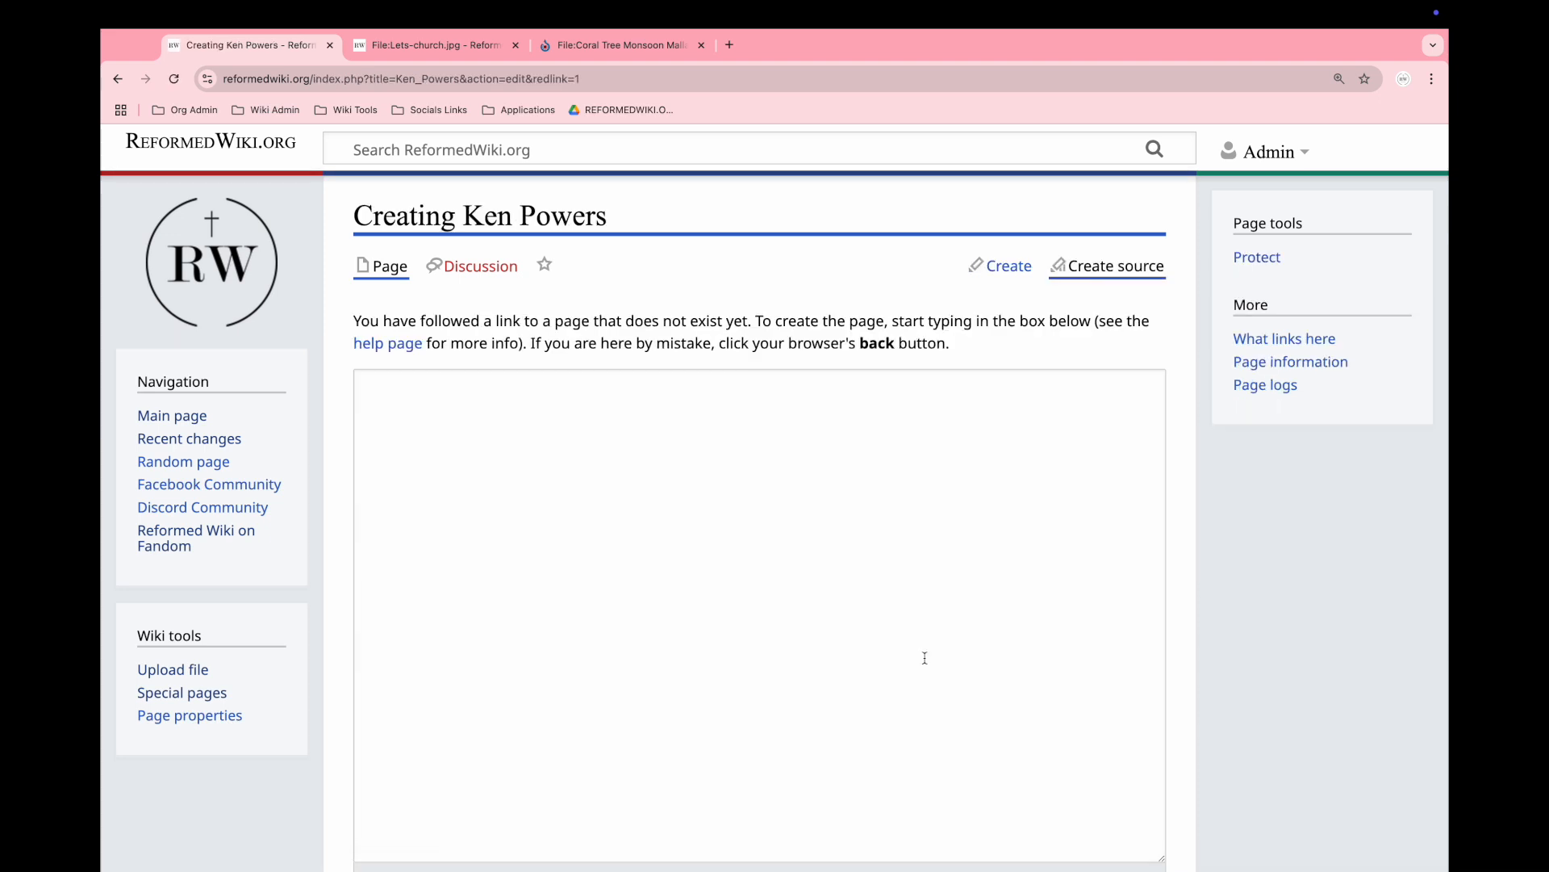
pyautogui.click(555, 498)
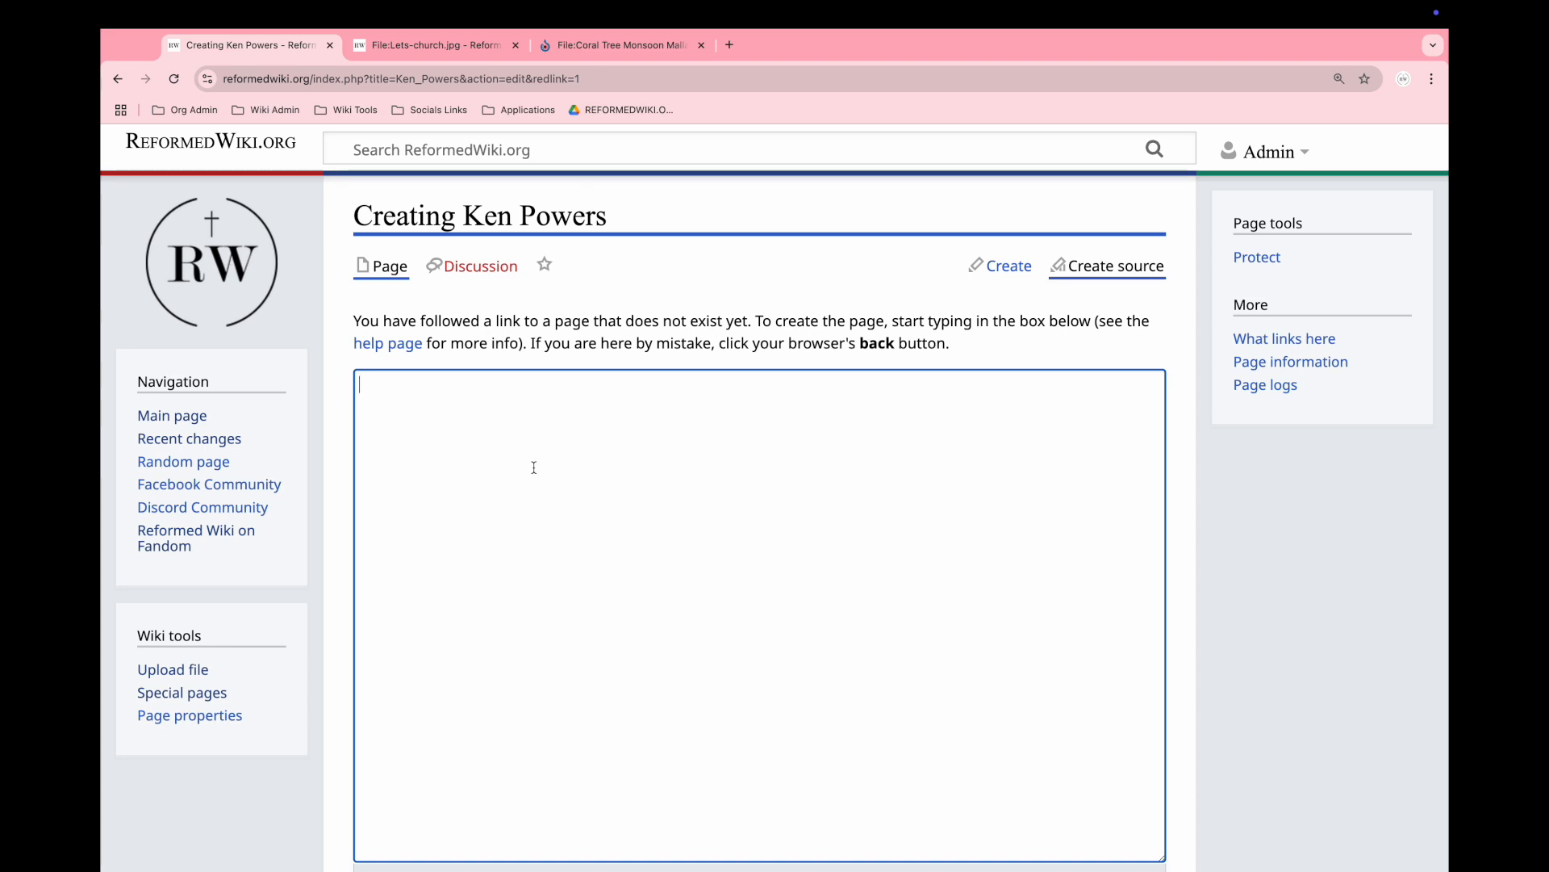
pyautogui.write("'''Ken Powers''' is a great guy.")
pyautogui.scroll(-3, 820, 638)
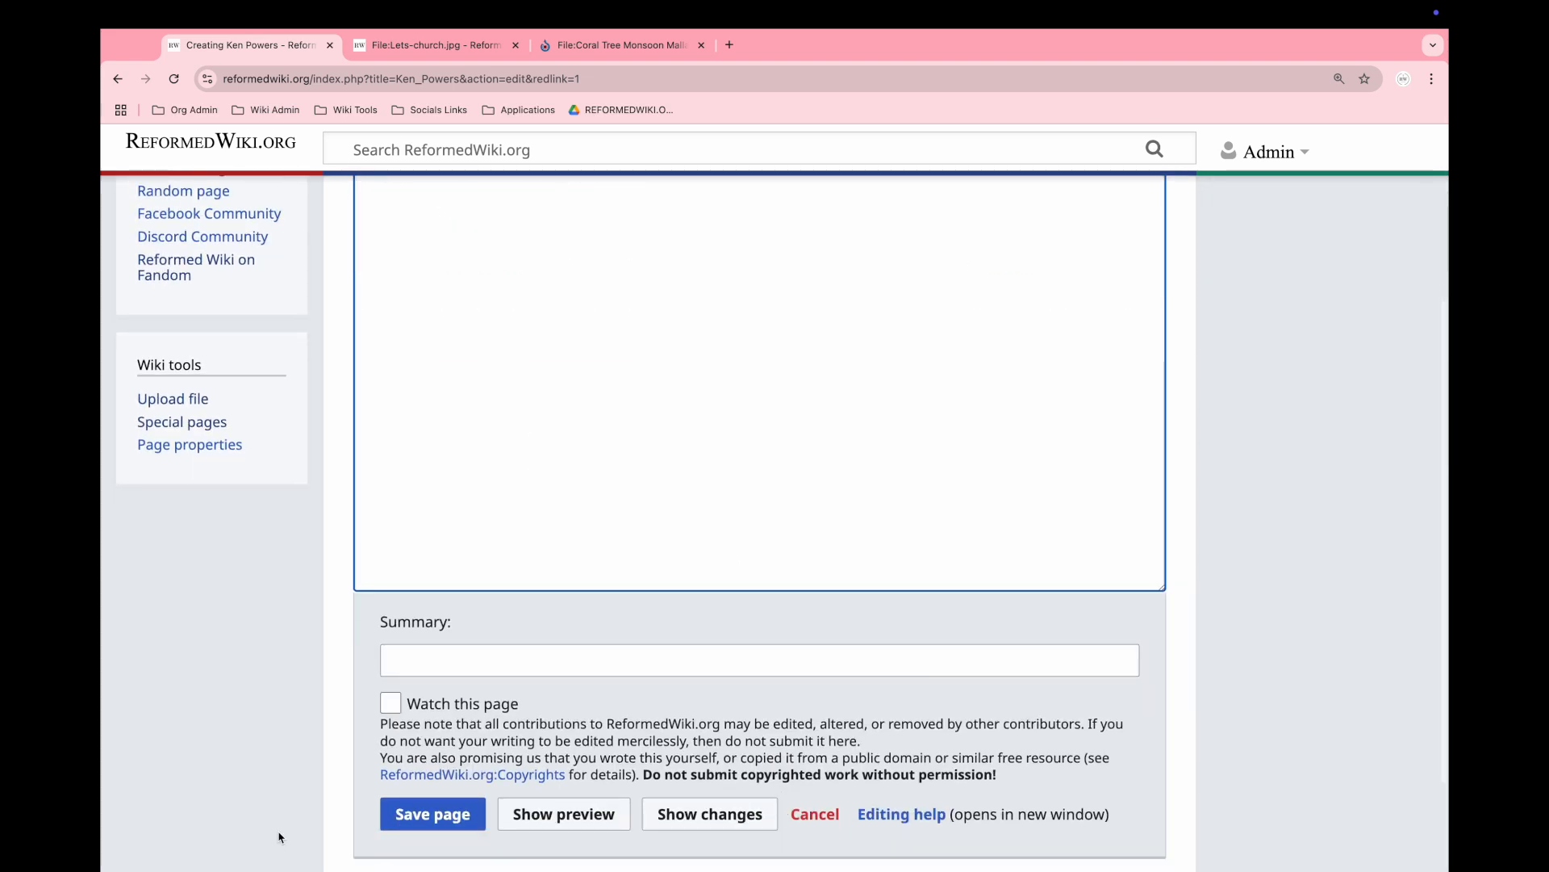
pyautogui.click(429, 816)
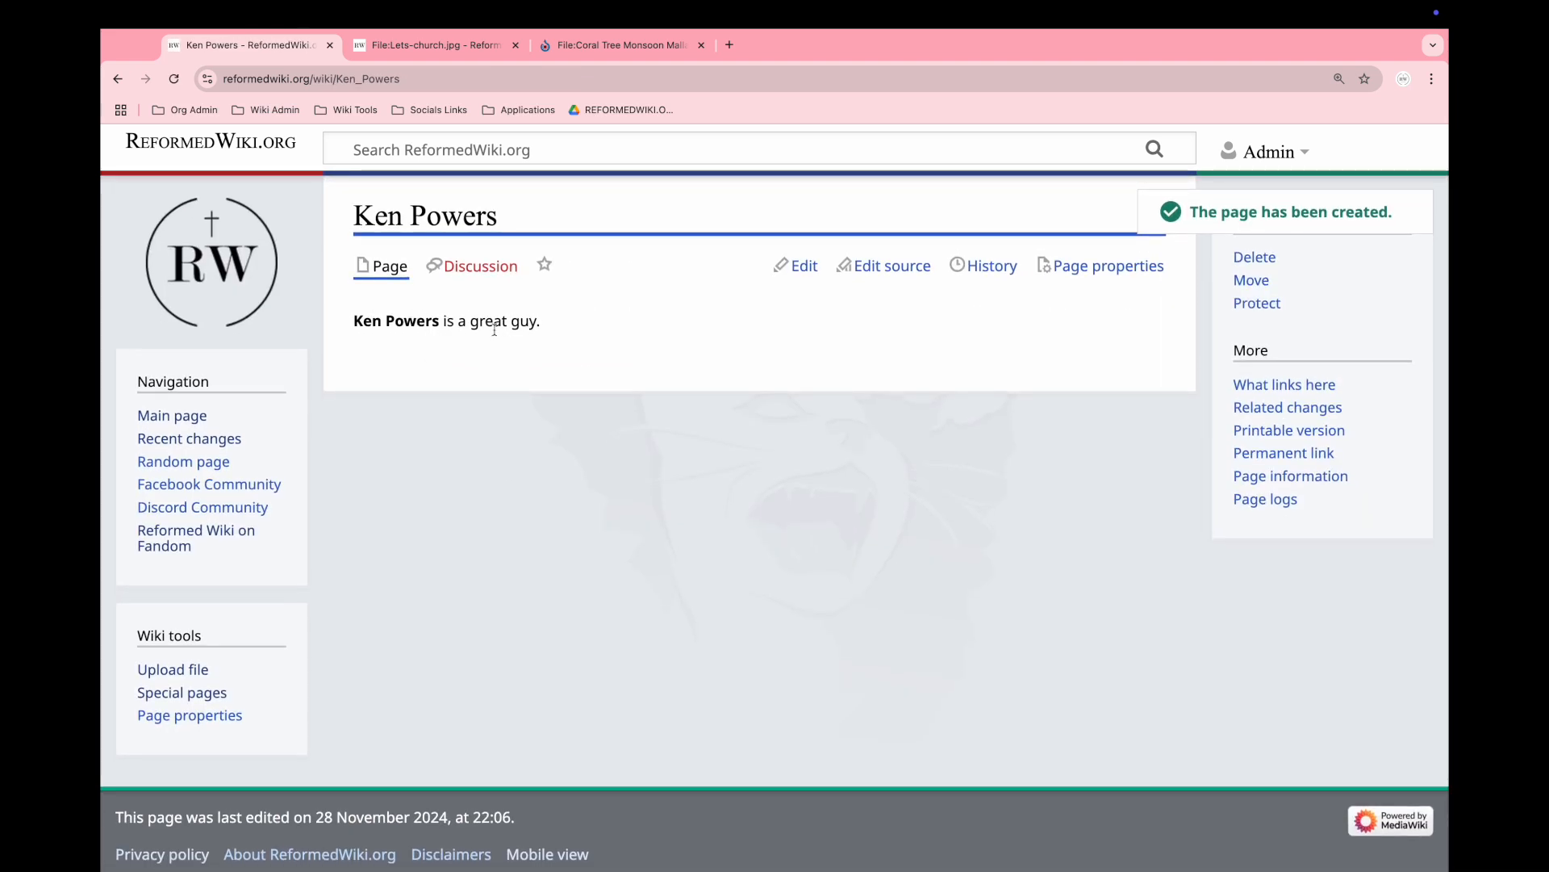
# - Return to the Let's Church page and open it for visual editing at the end of the introductory sentence
pyautogui.click(117, 79)
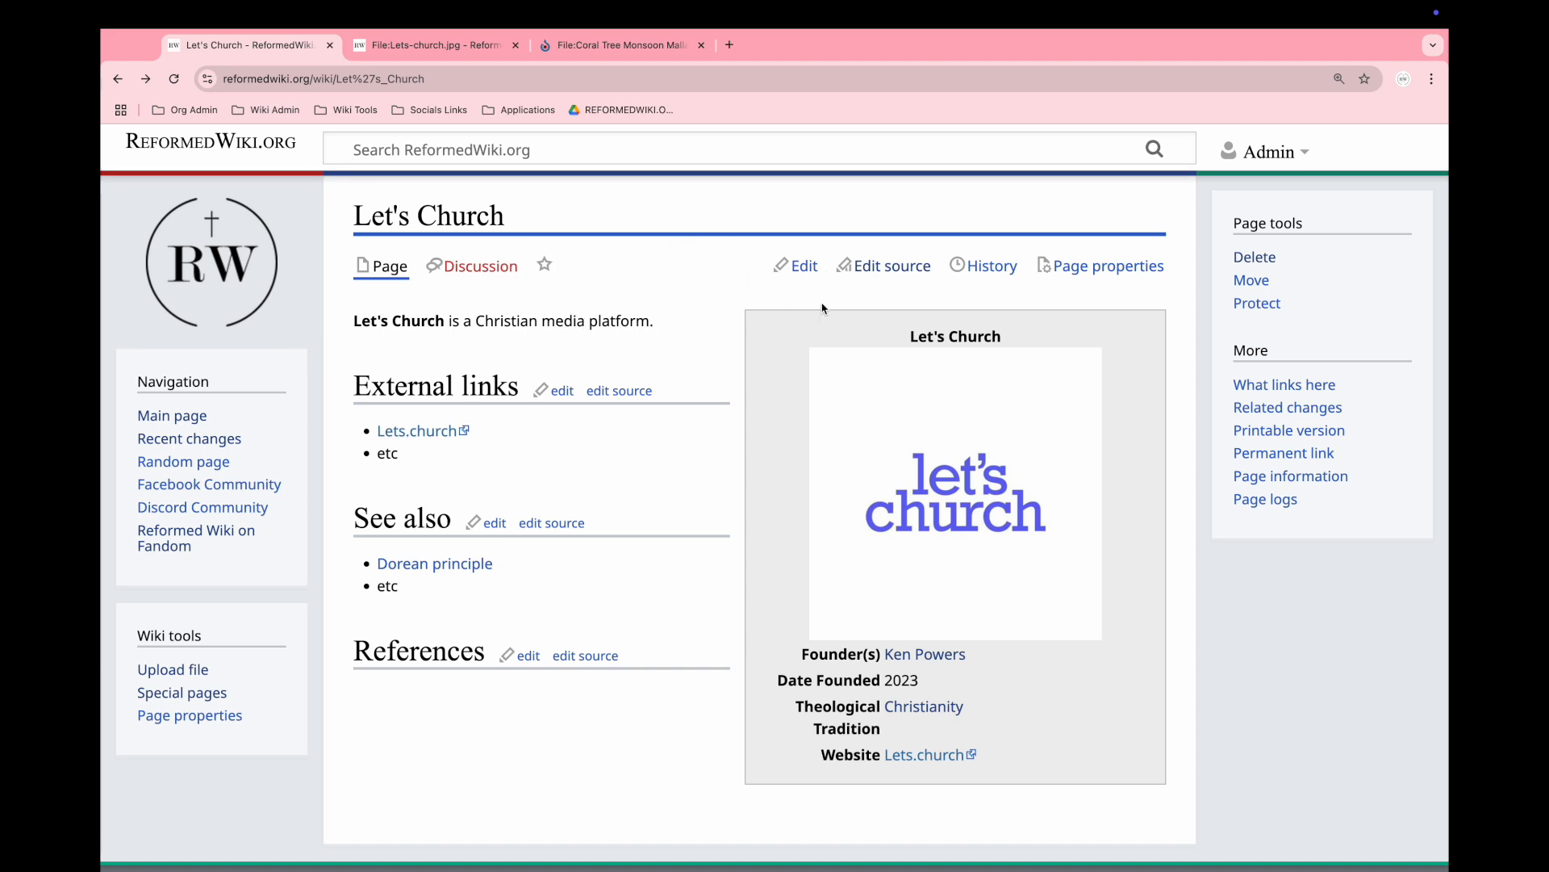
pyautogui.click(796, 266)
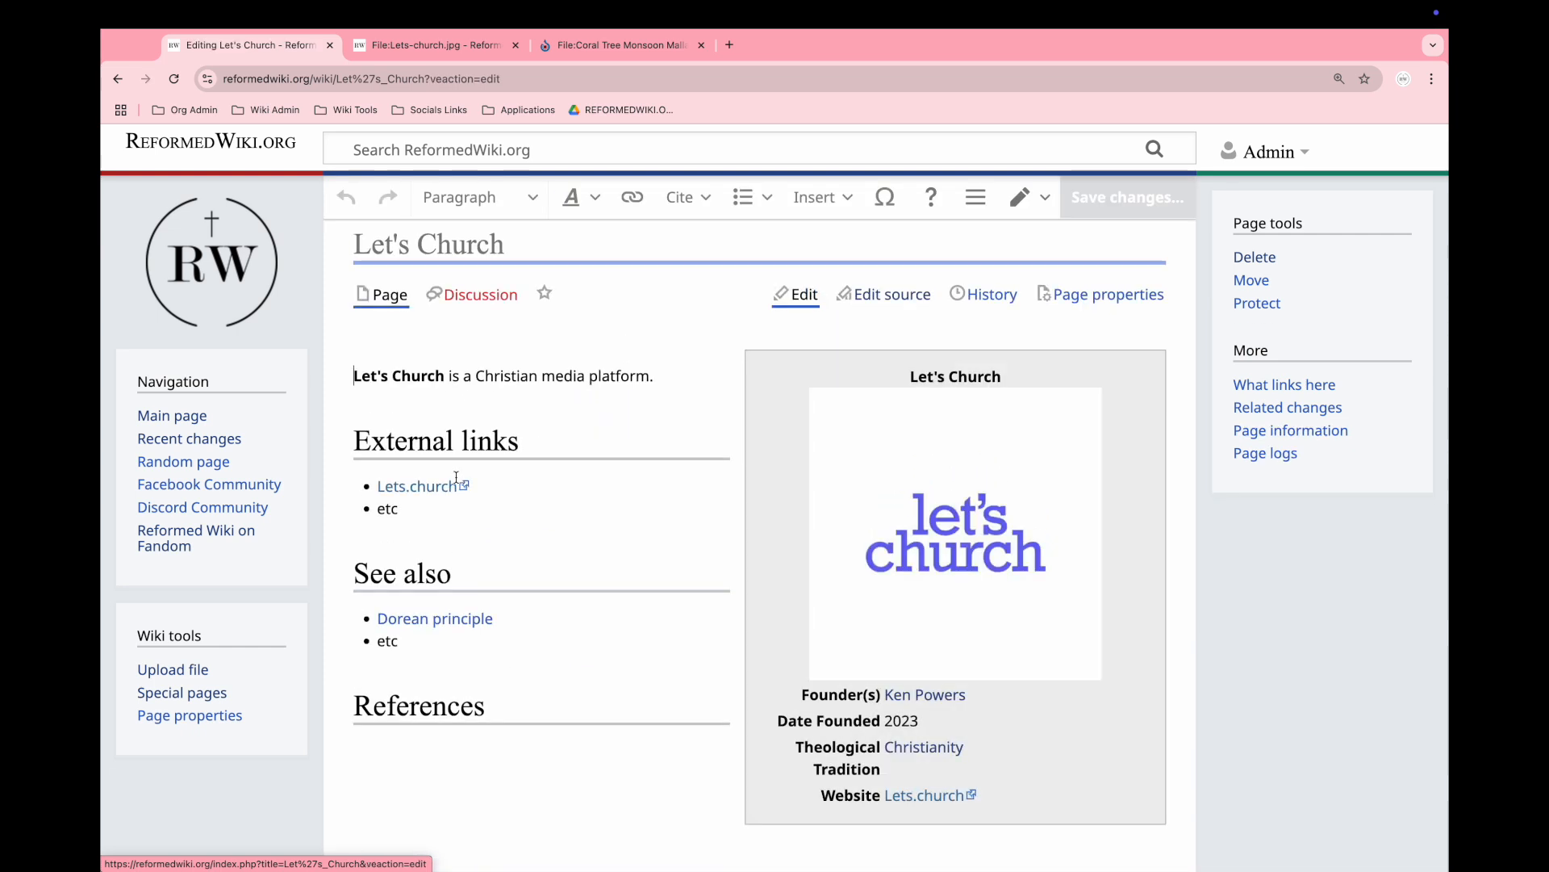
pyautogui.click(682, 197)
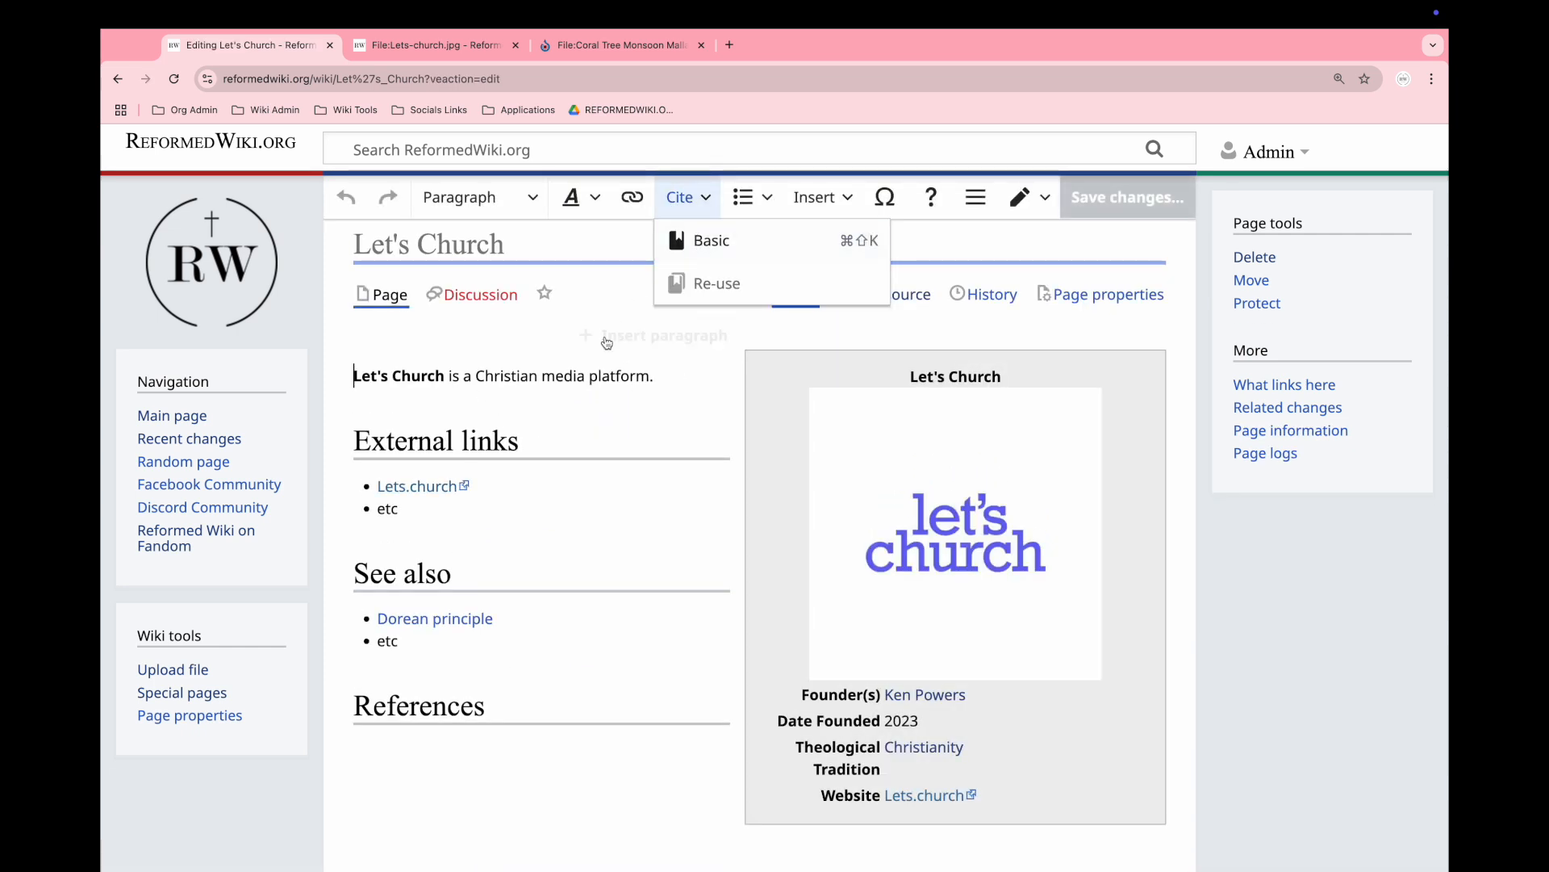
pyautogui.click(655, 370)
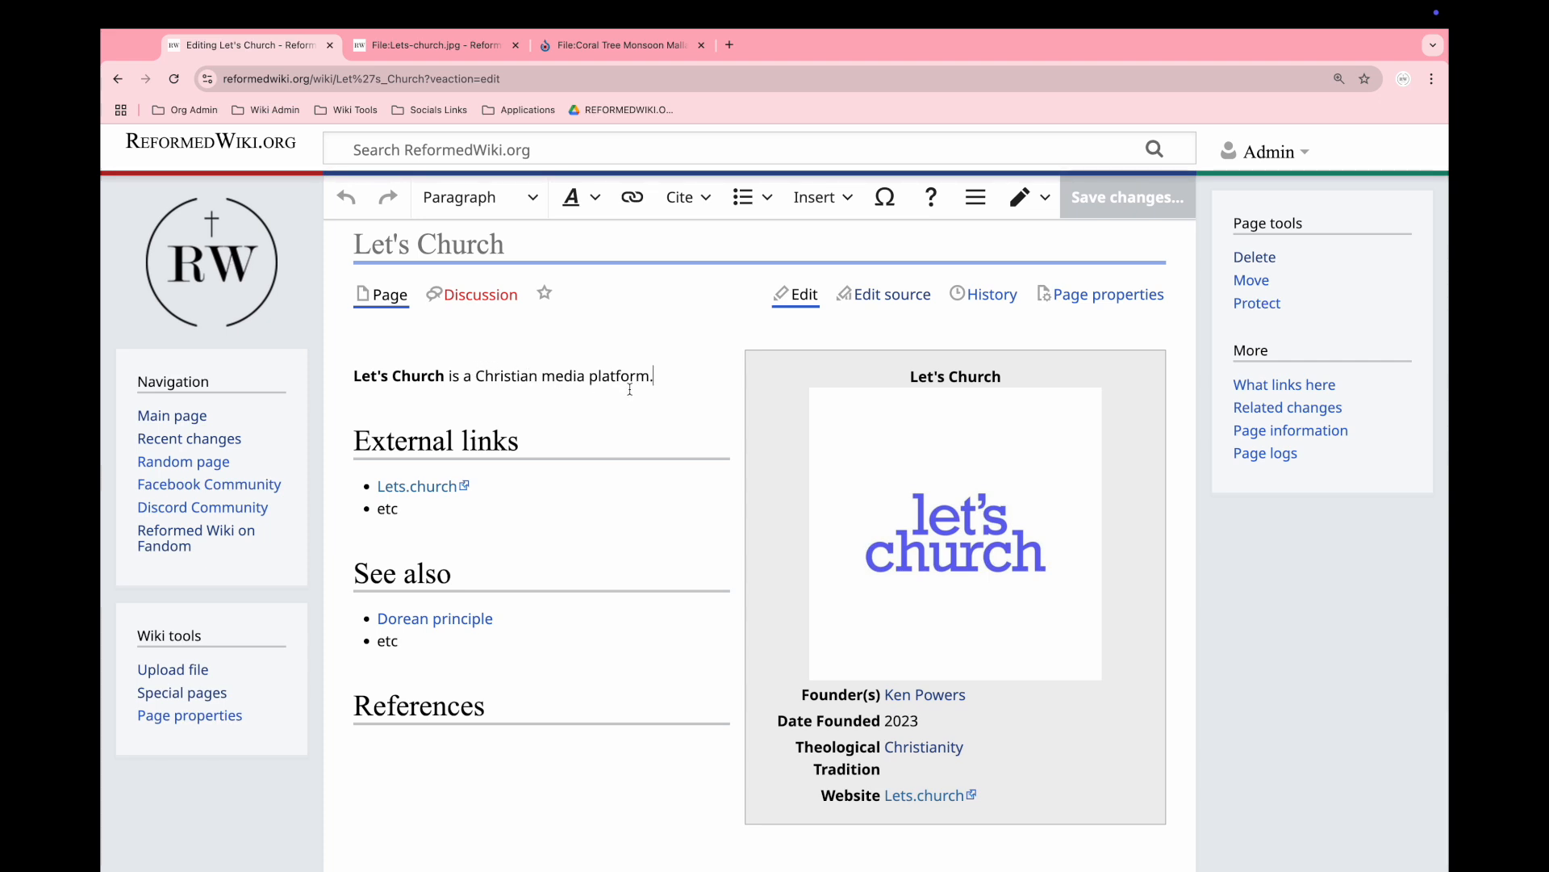
pyautogui.moveTo(653, 376)
pyautogui.mouseDown()
pyautogui.moveTo(443, 356)
pyautogui.moveTo(359, 372)
pyautogui.moveTo(767, 394)
pyautogui.moveTo(657, 374)
pyautogui.mouseUp()
pyautogui.click(682, 197)
pyautogui.click(692, 238)
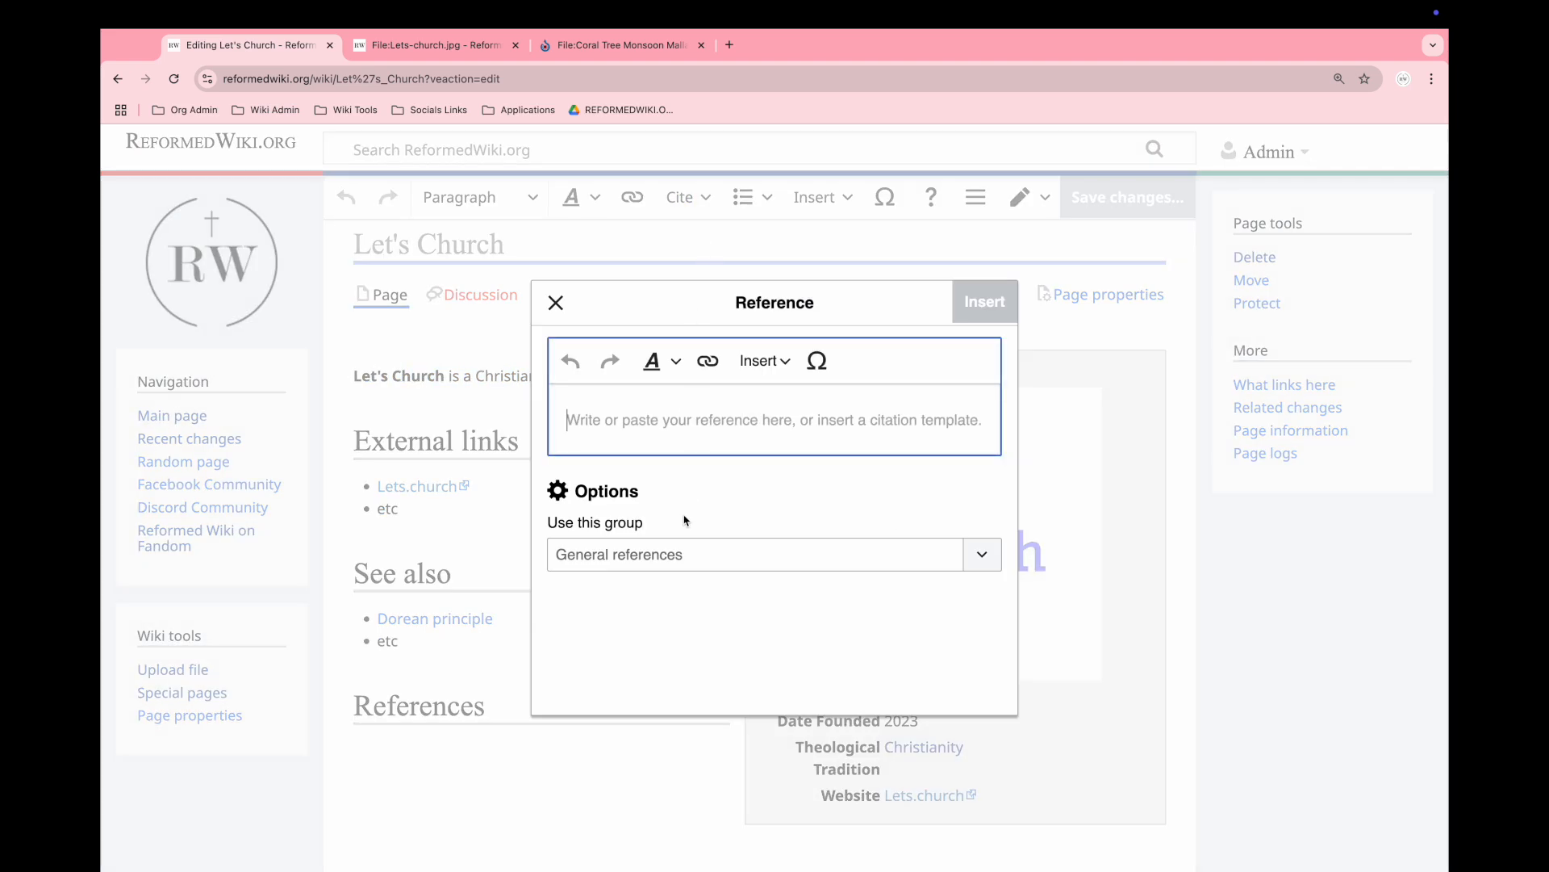
pyautogui.write('https')
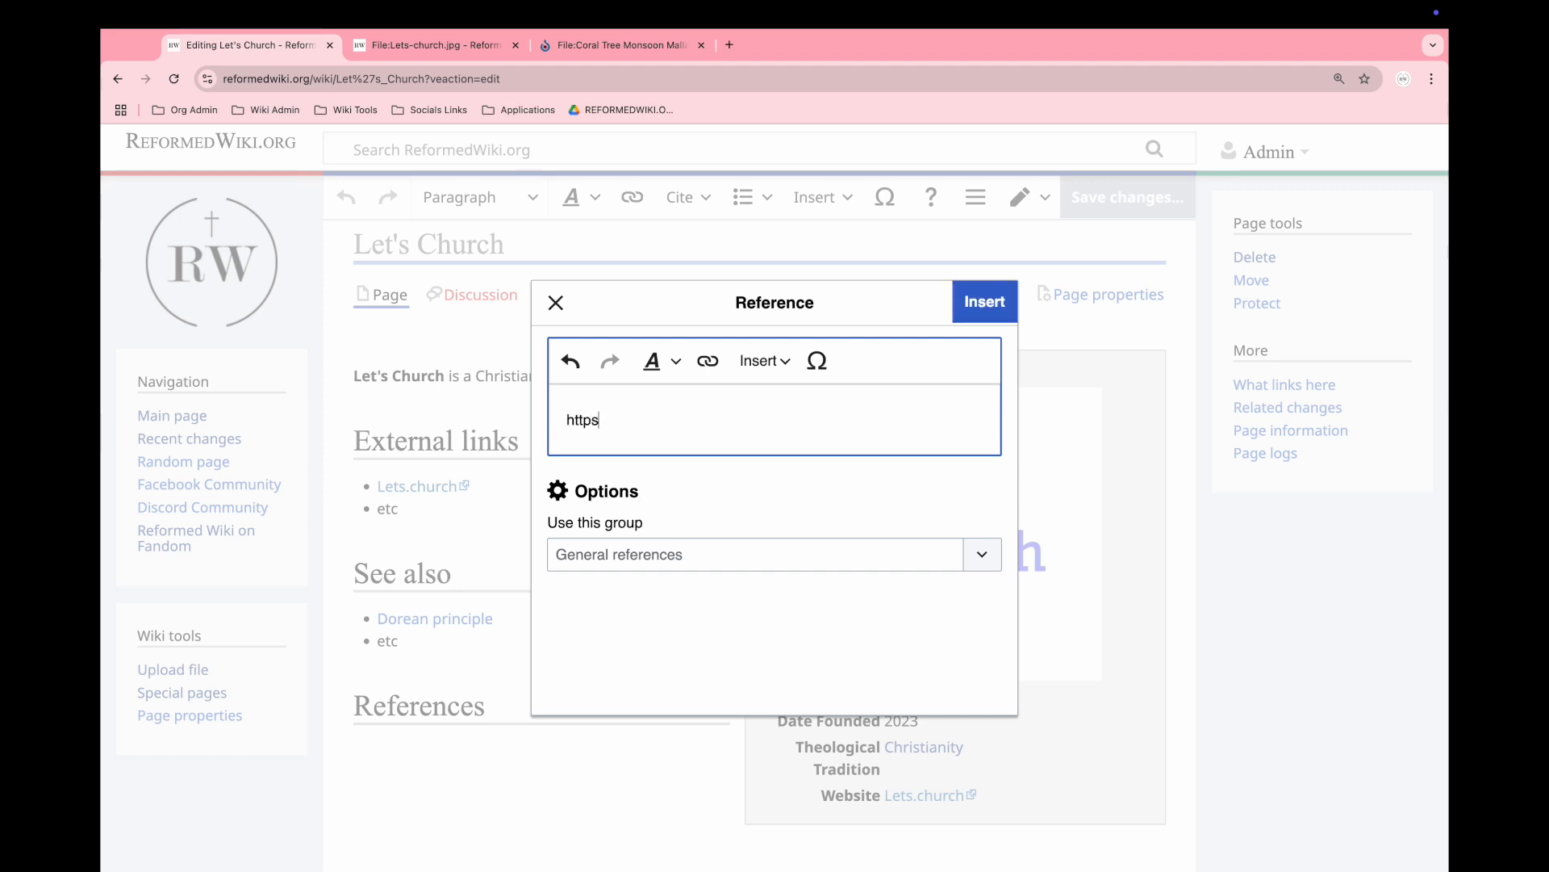
pyautogui.write('://lets.church/about')
pyautogui.tripleClick(699, 414)
pyautogui.click(708, 360)
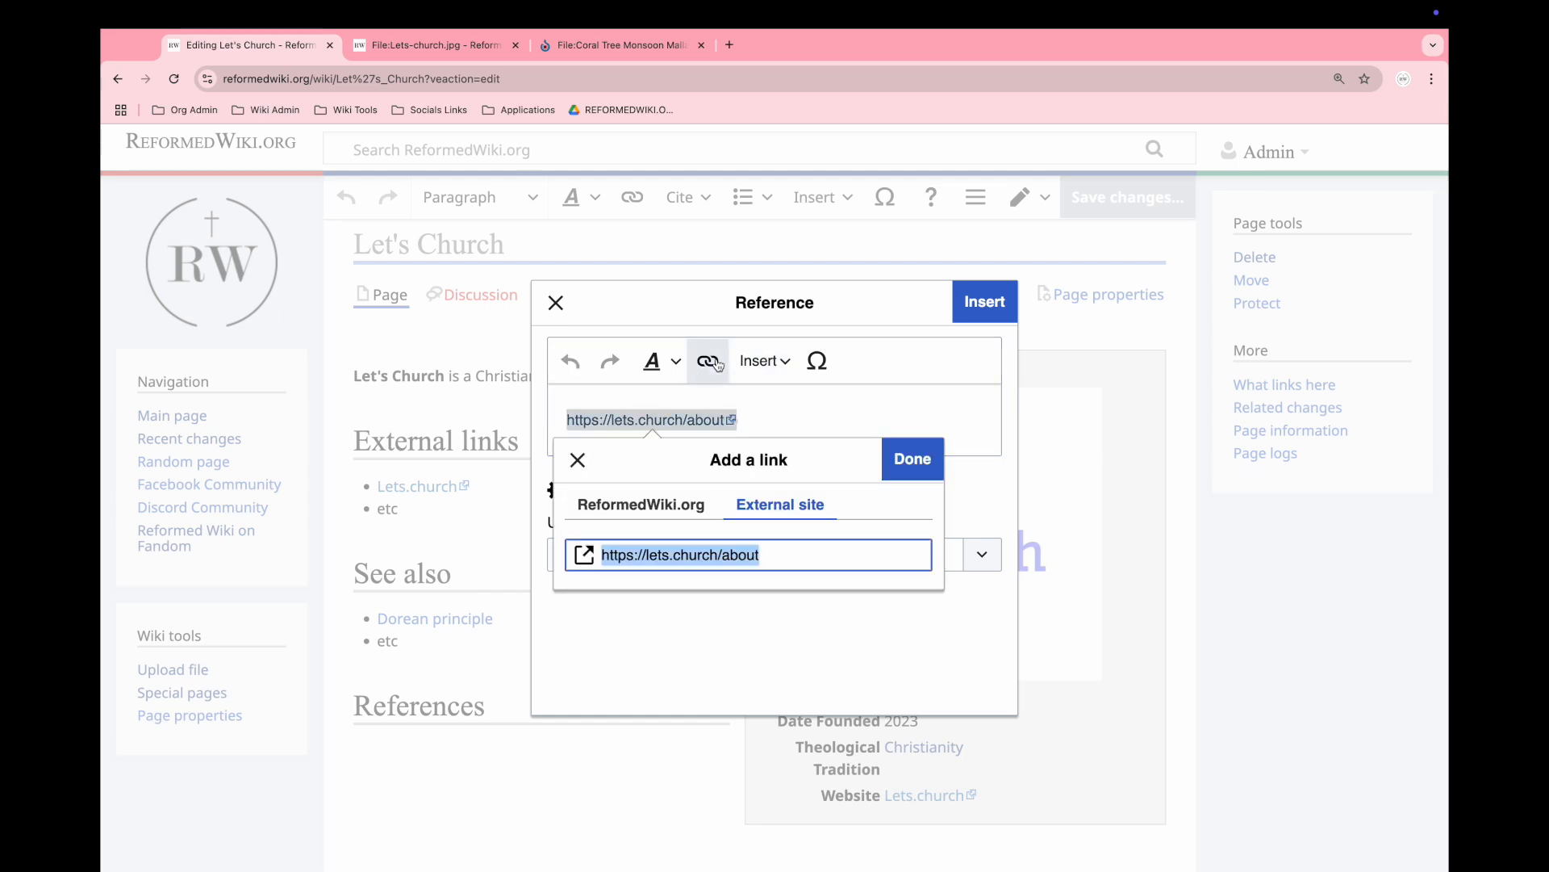
pyautogui.click(910, 459)
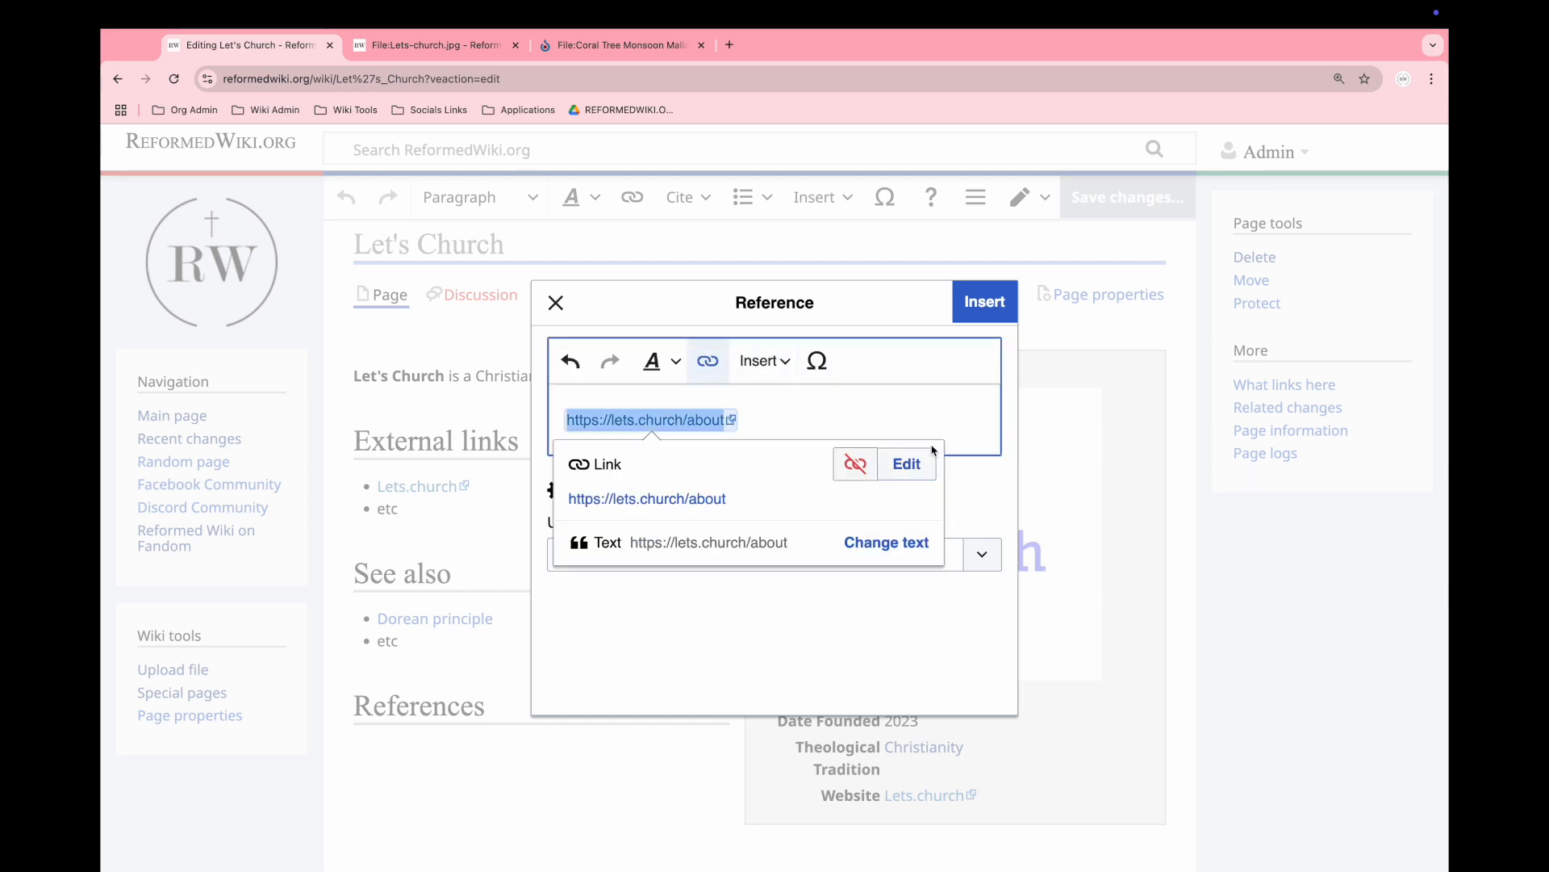
pyautogui.click(974, 466)
pyautogui.click(984, 303)
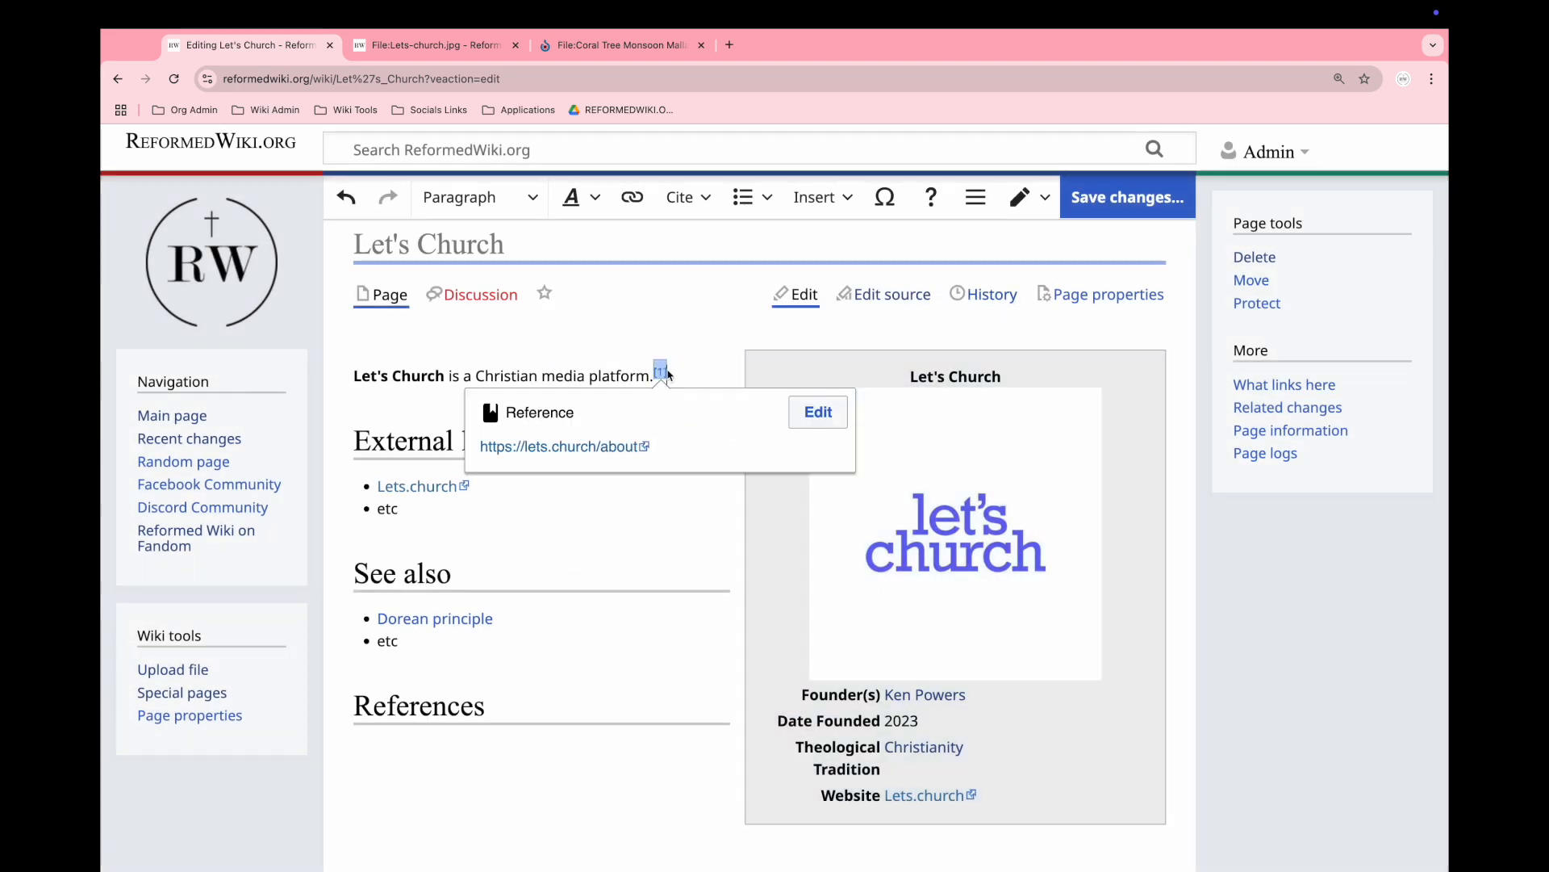
pyautogui.click(670, 375)
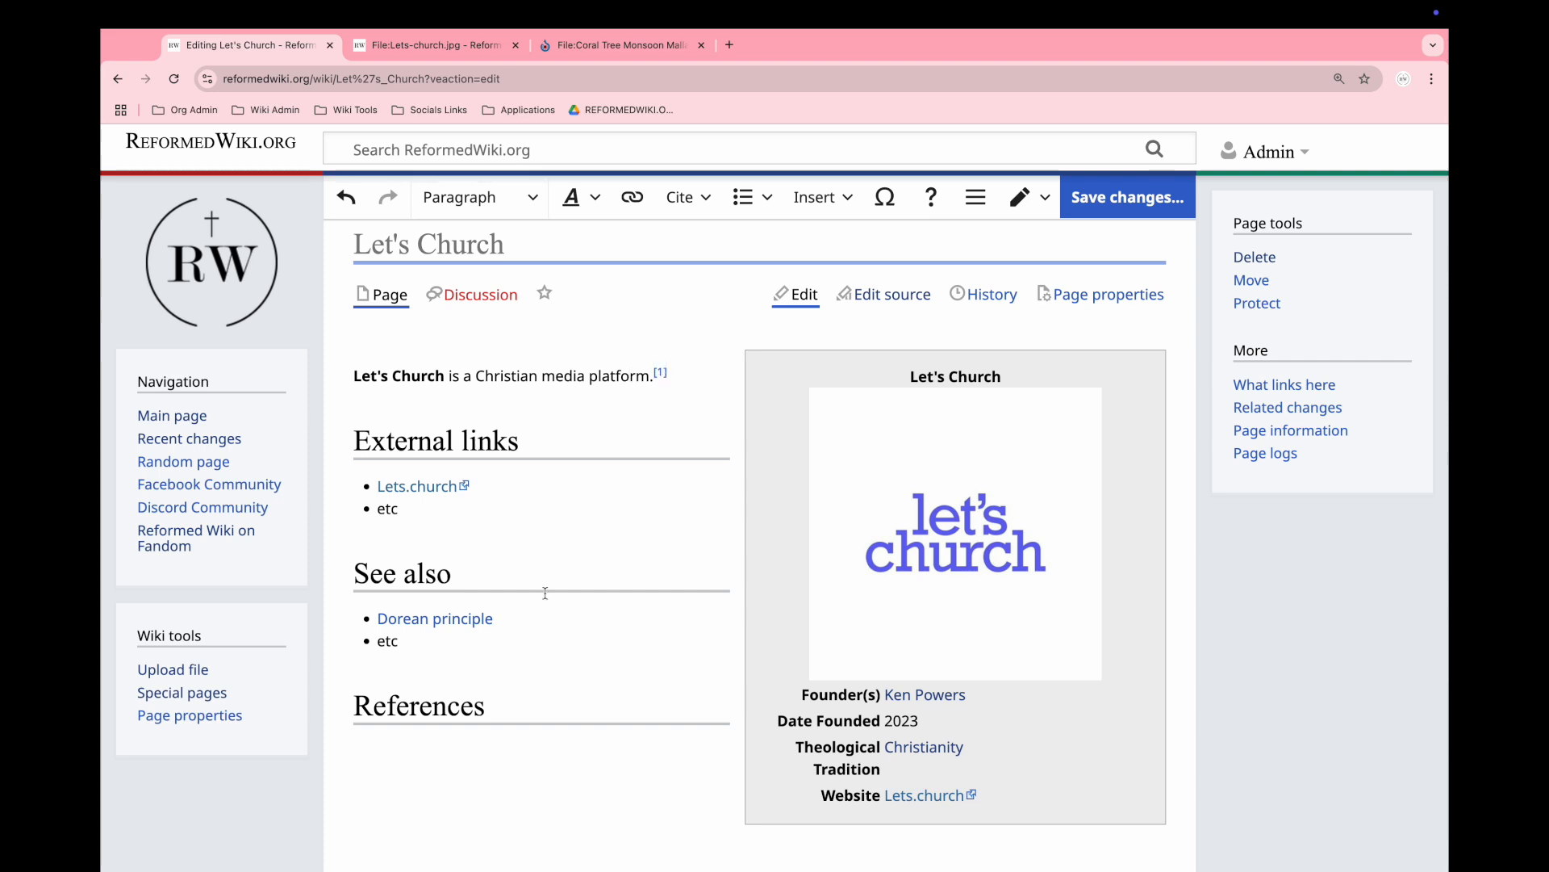
# - Save the cited Let's Church page and follow the introduction's citation marker to its entry under References
pyautogui.scroll(-2, 428, 781)
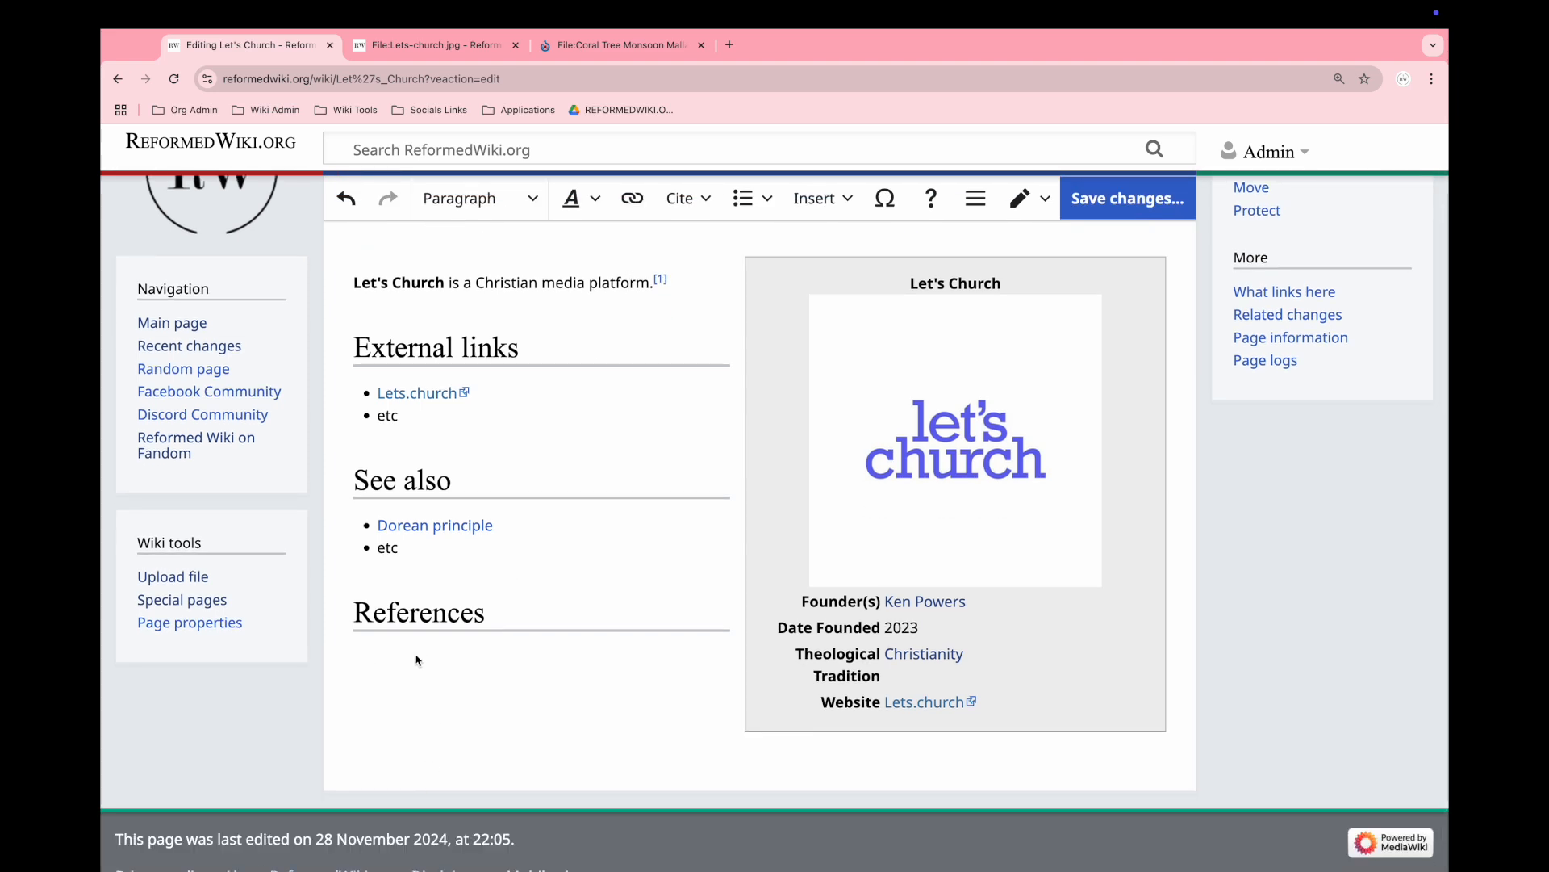
pyautogui.scroll(2, 421, 670)
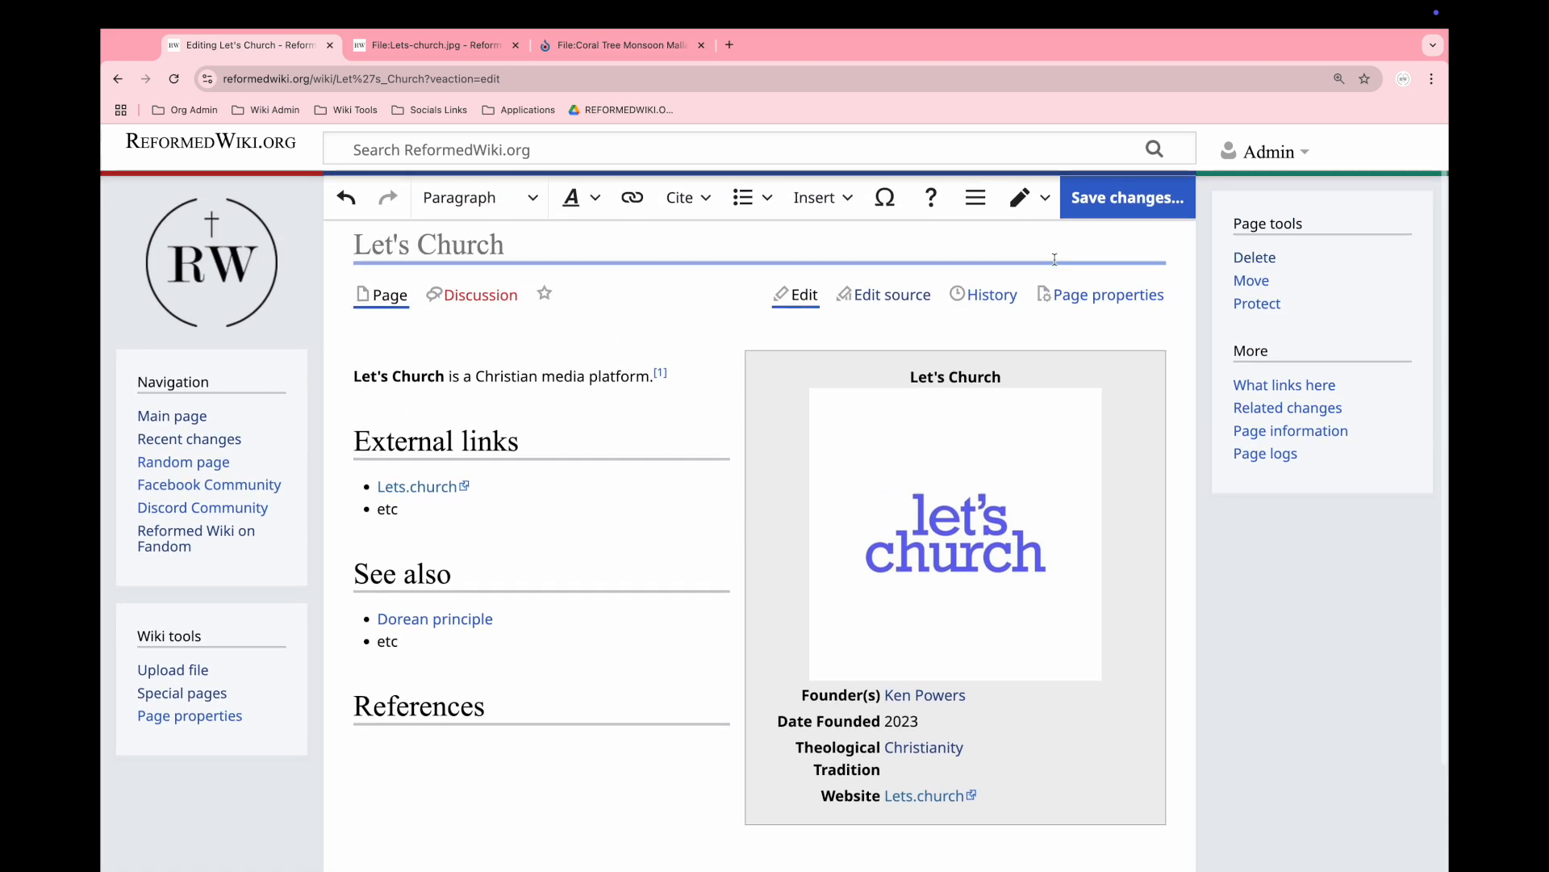
pyautogui.click(1079, 210)
pyautogui.click(685, 477)
pyautogui.click(956, 335)
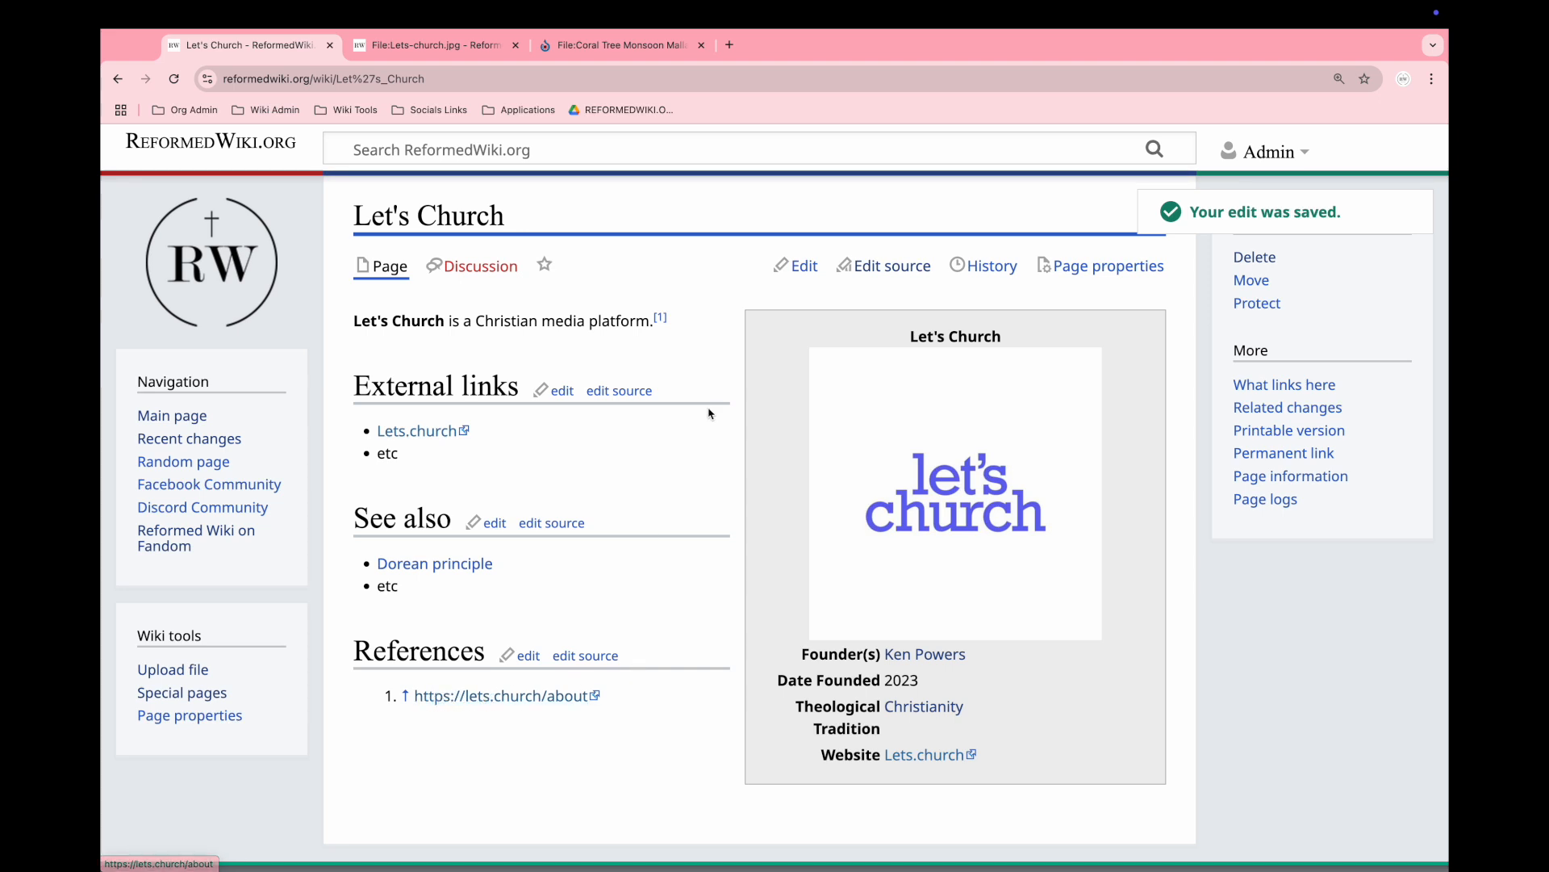
pyautogui.click(661, 322)
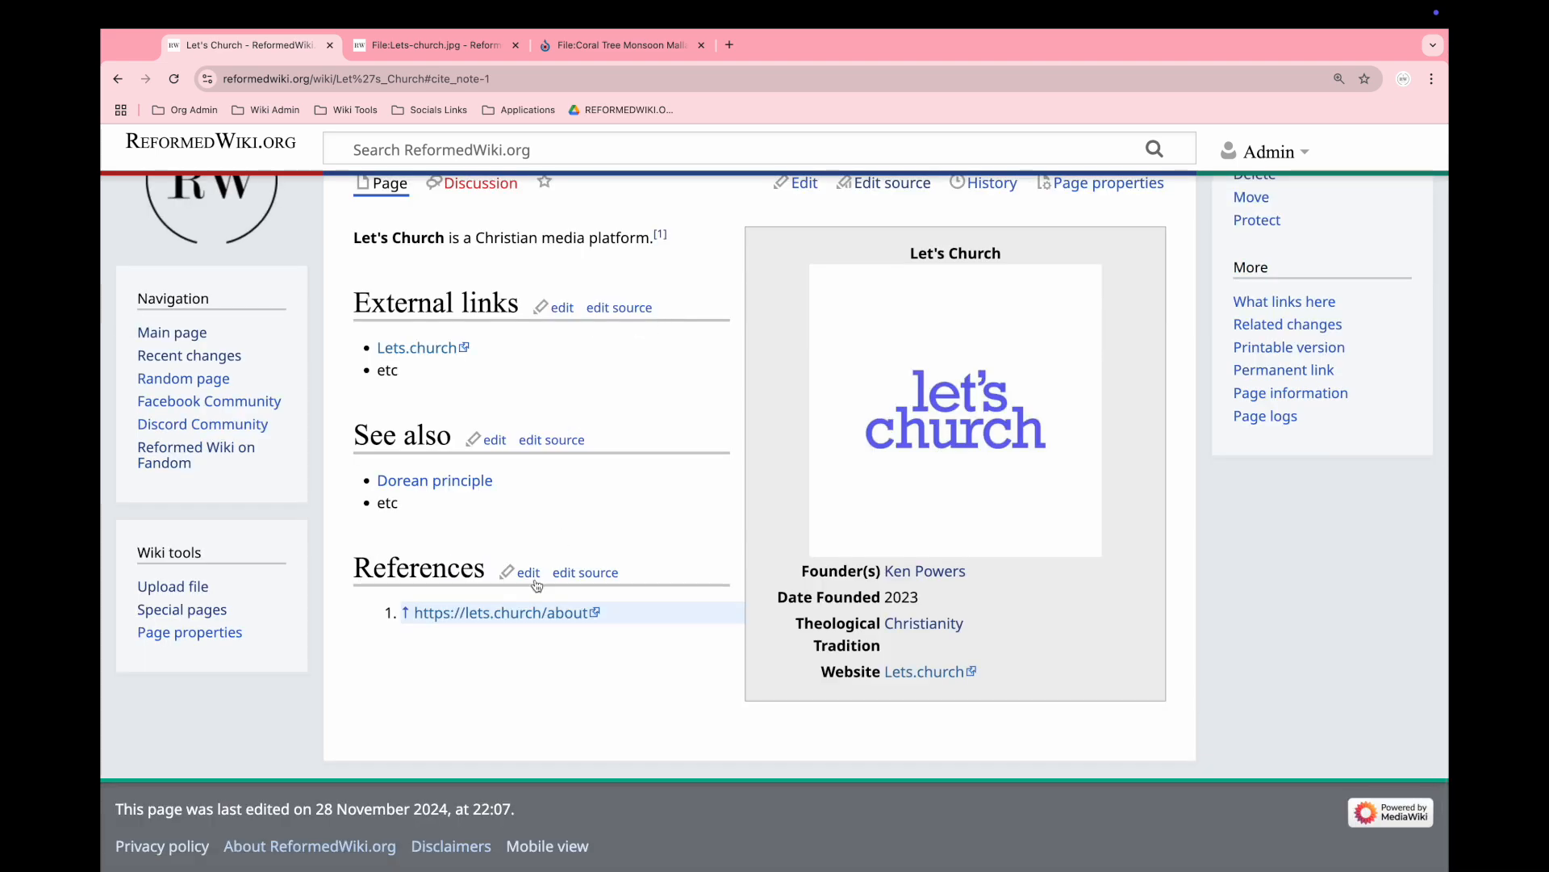
pyautogui.scroll(1, 632, 536)
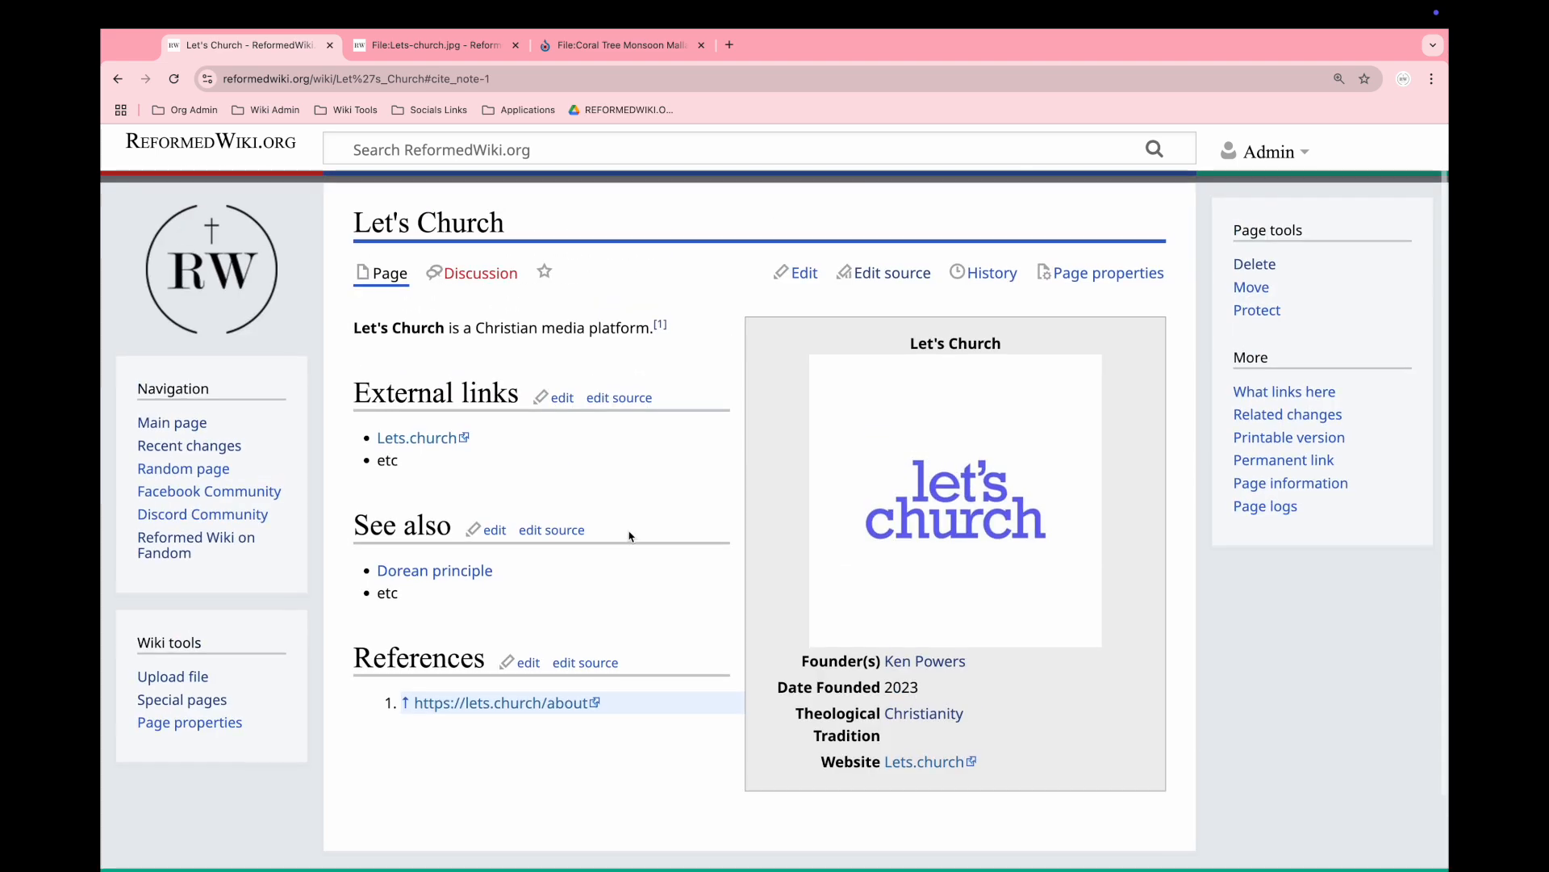